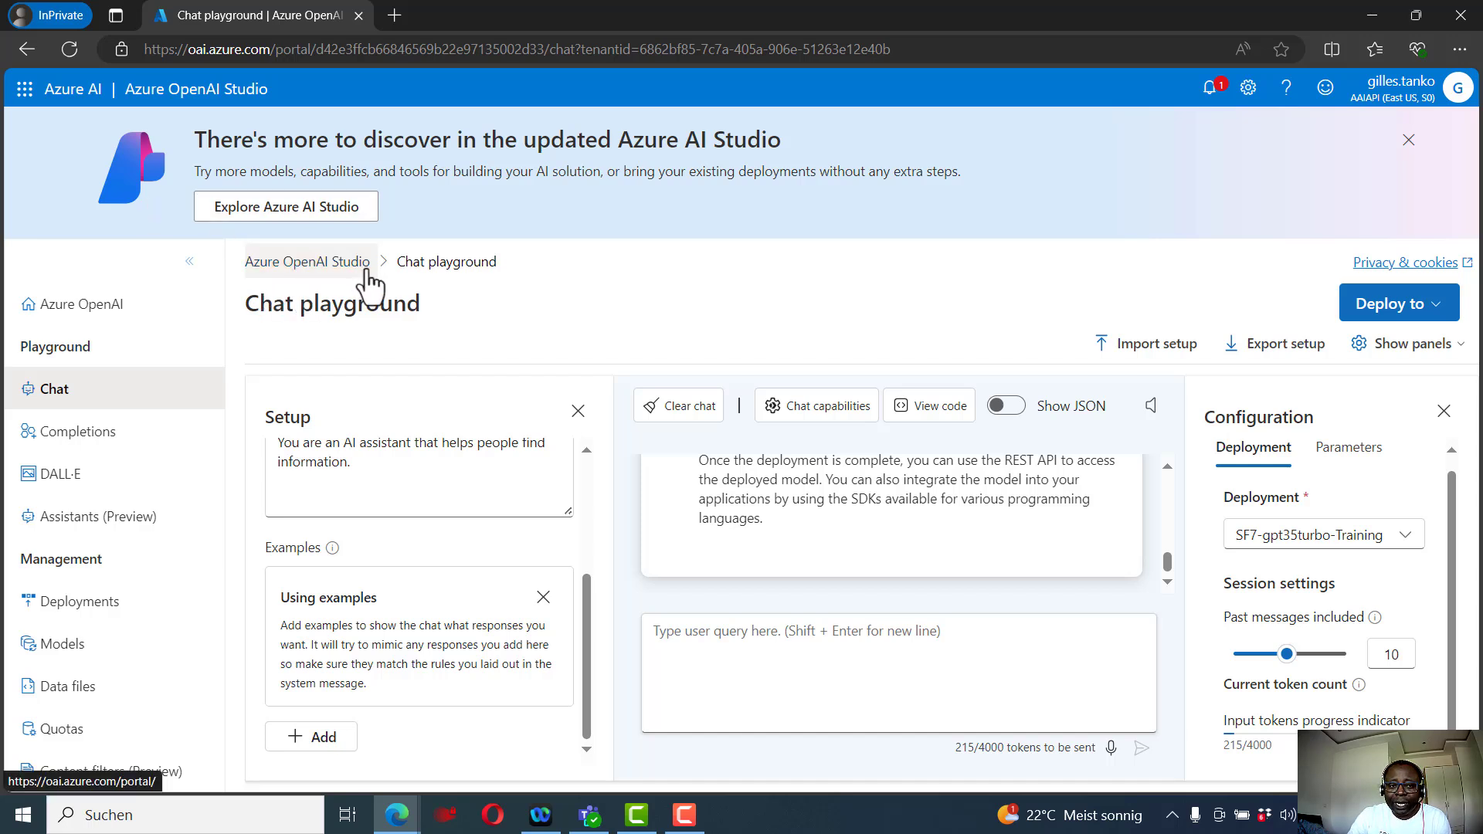
Check the existing model deployments, return to the chat playground and start a deployment to a new web app.
click(85, 597)
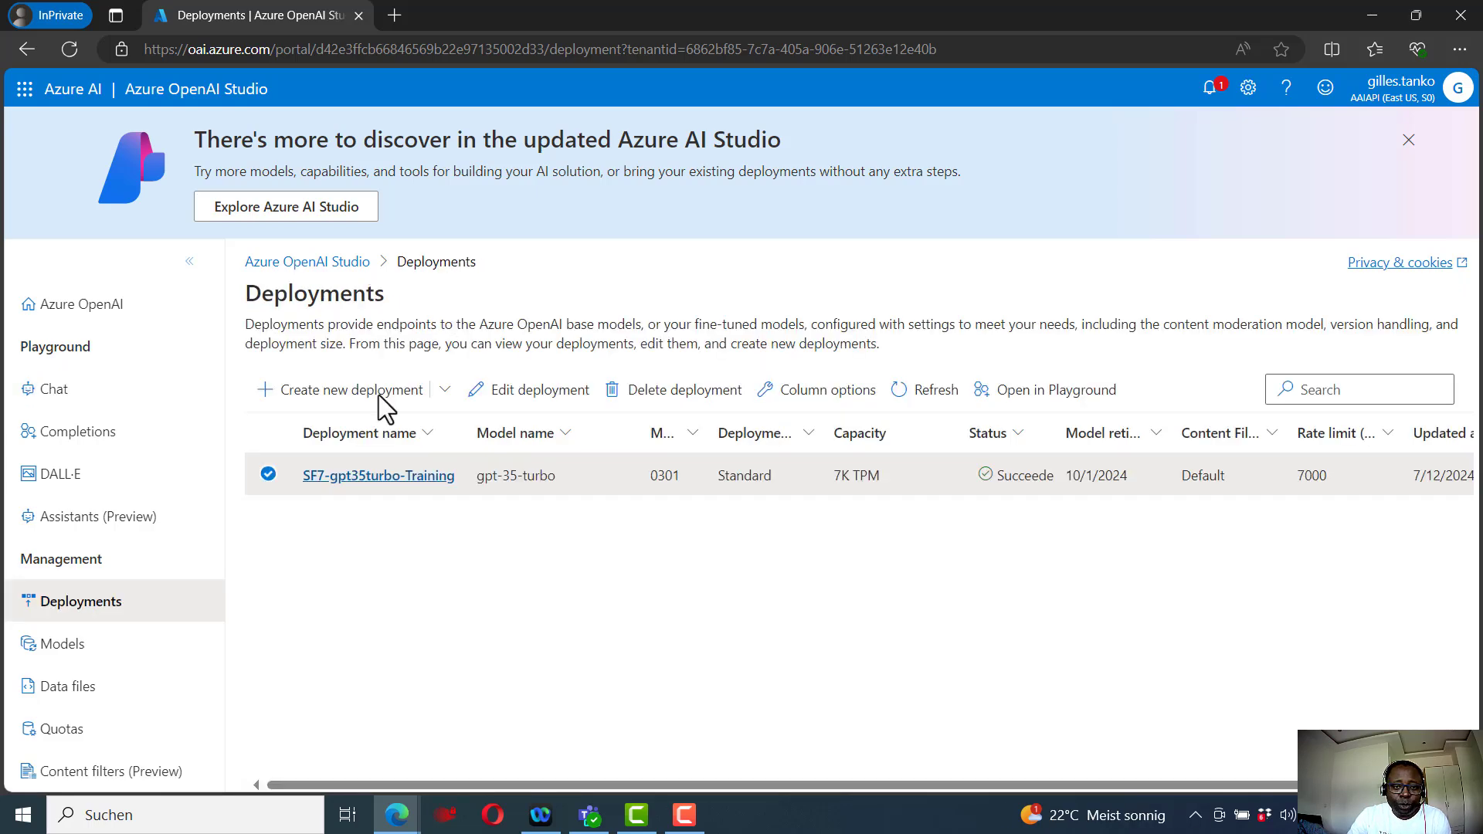
click(67, 391)
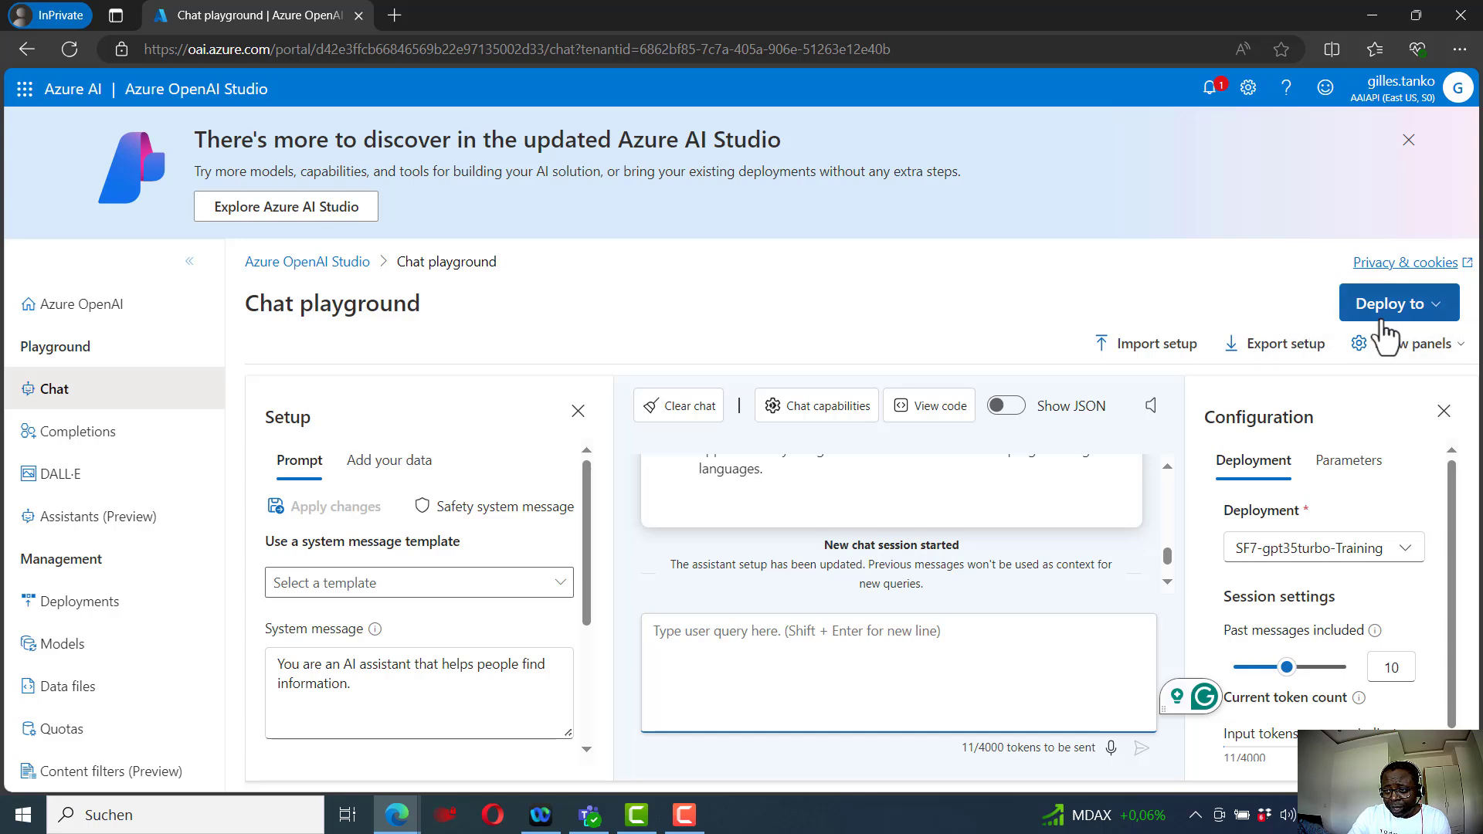
click(1439, 309)
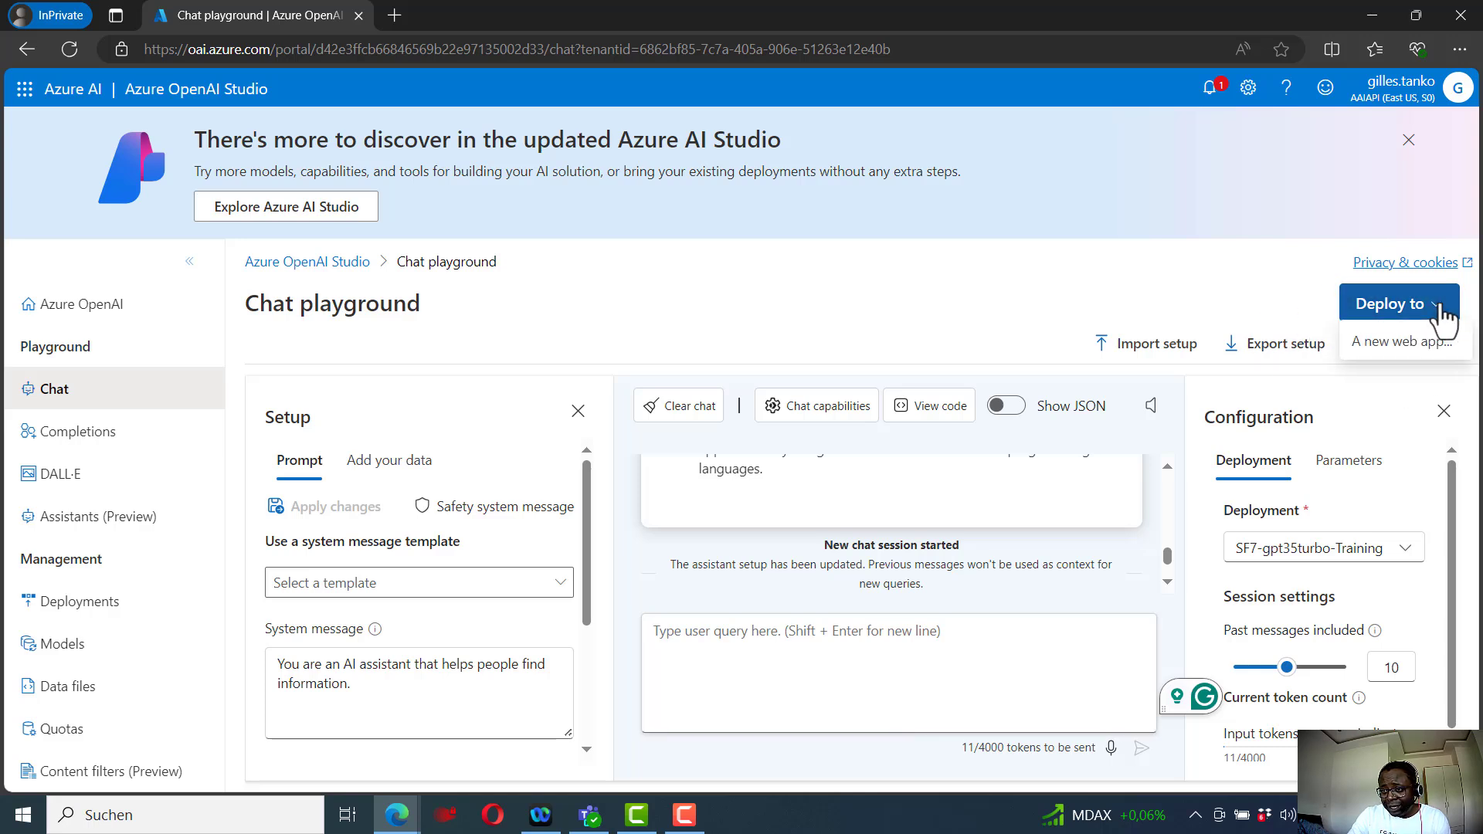
click(1381, 345)
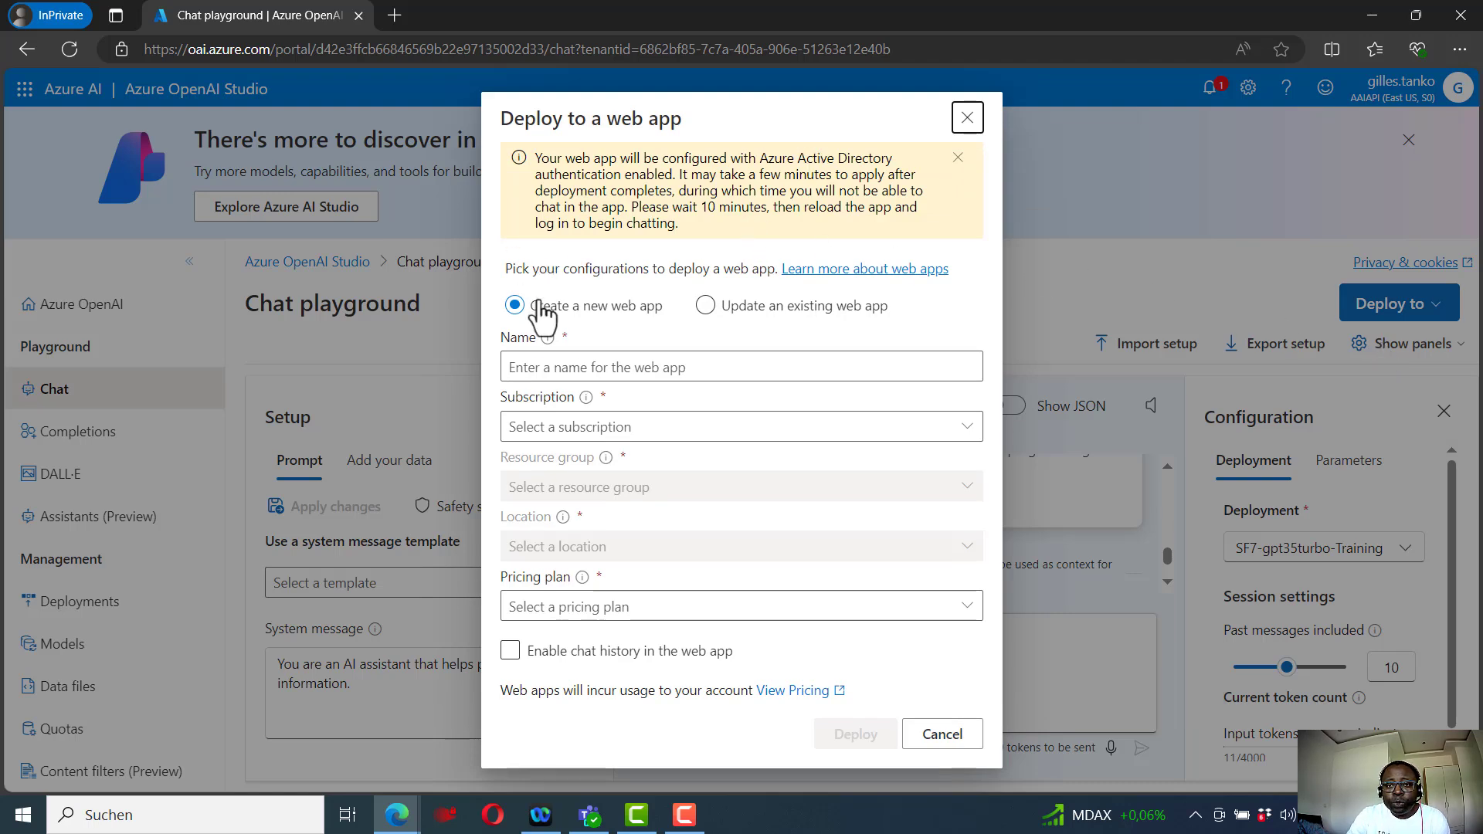
Name the new web app SF7-gpt35Turbo-App and assign it to the MSDN Platforms subscription.
click(522, 365)
text(SF7-gpt35)
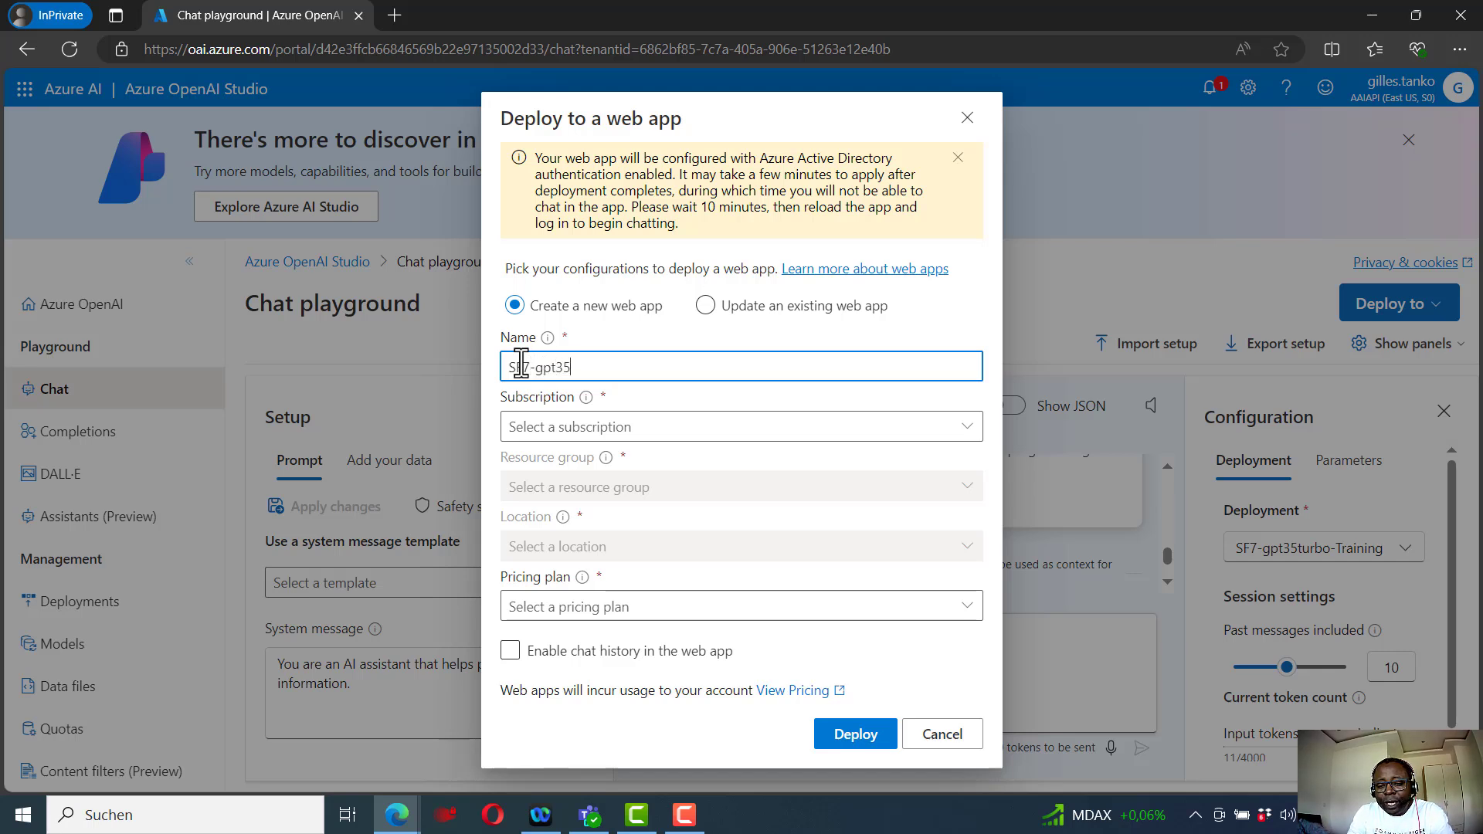
text(Turbo-App)
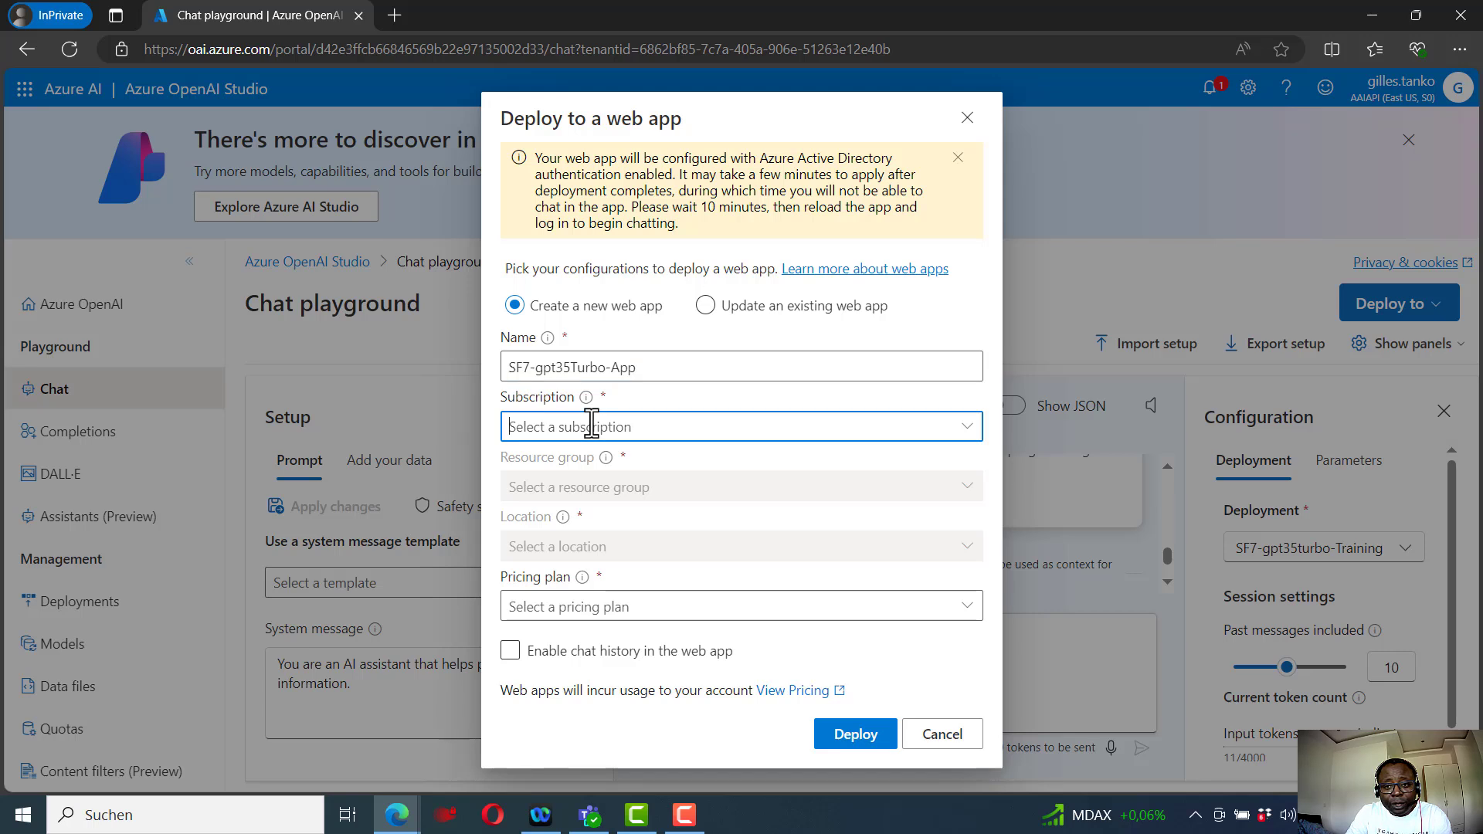
click(967, 437)
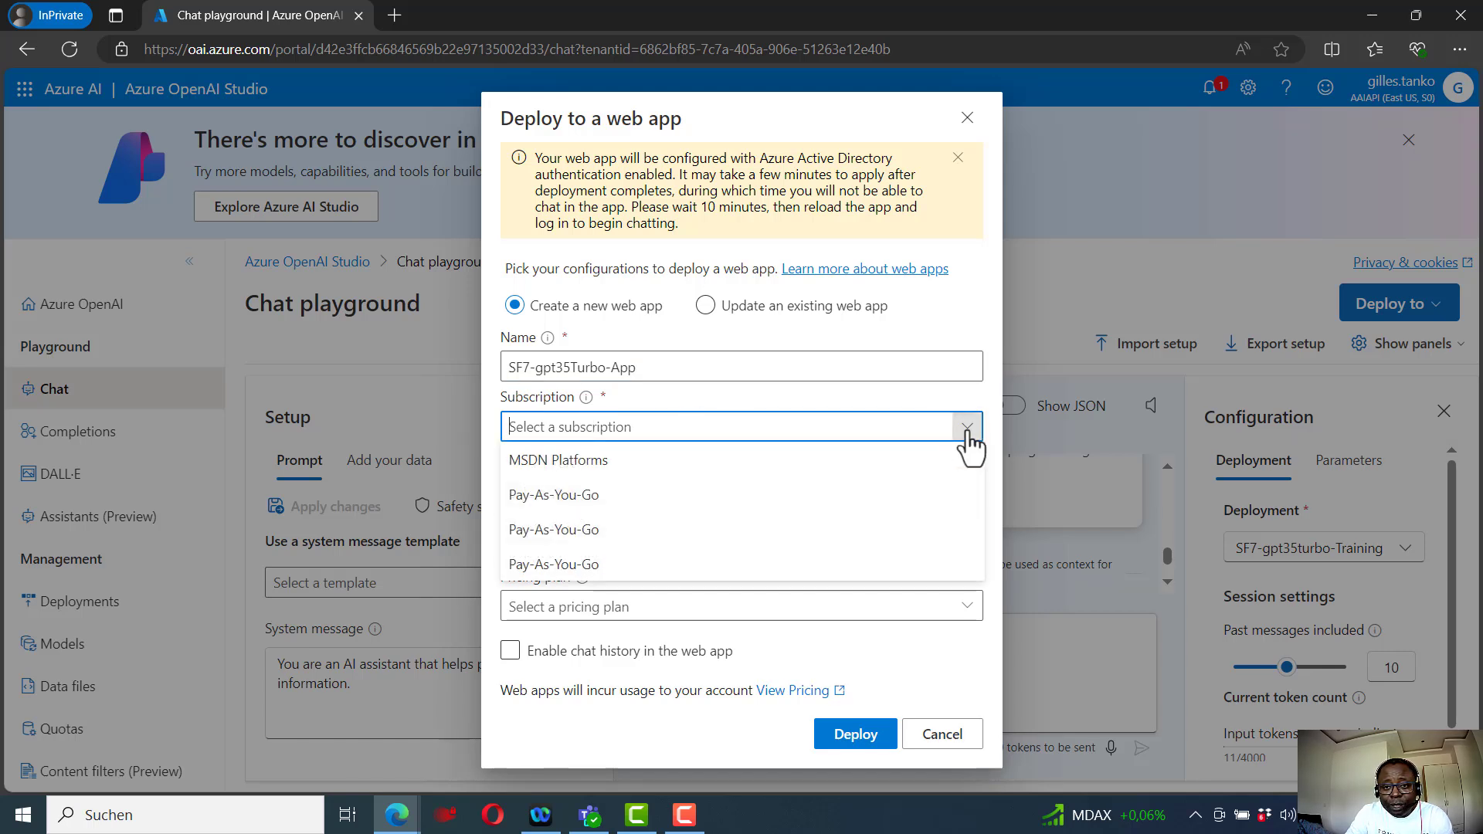
click(563, 464)
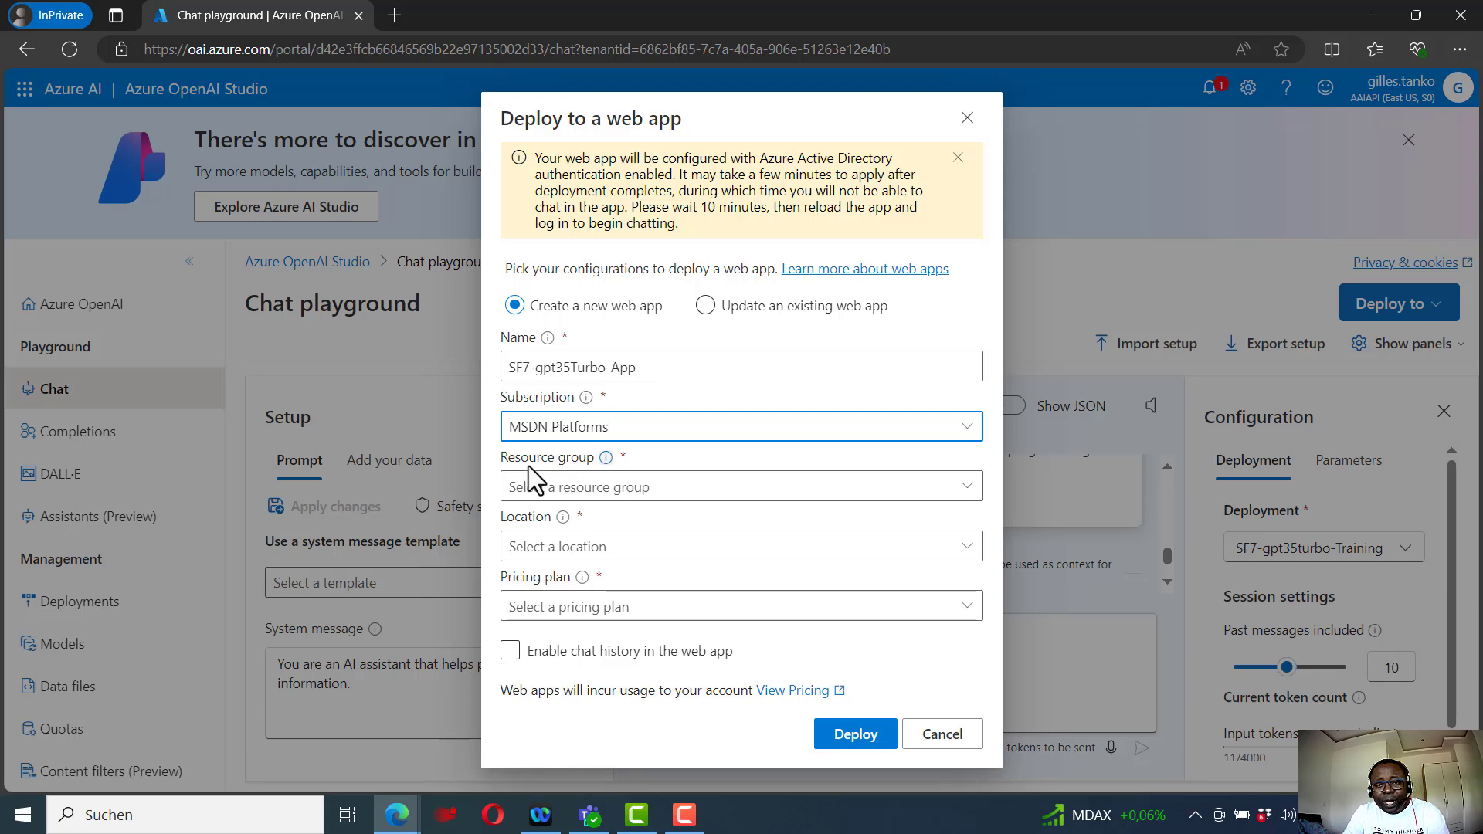
Set the web app's resource group to SF7Ai and its location to East US.
click(965, 487)
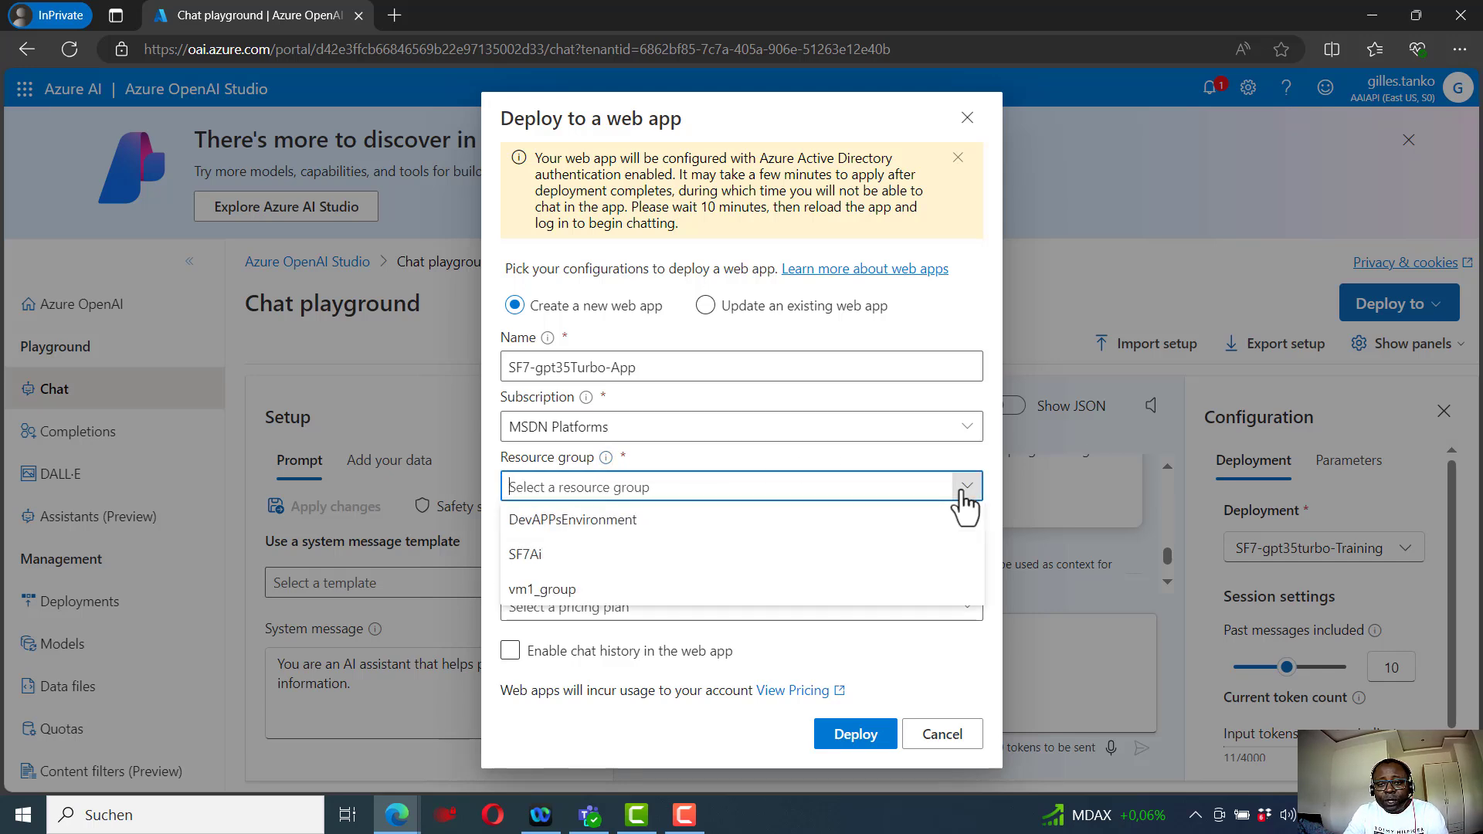
click(539, 556)
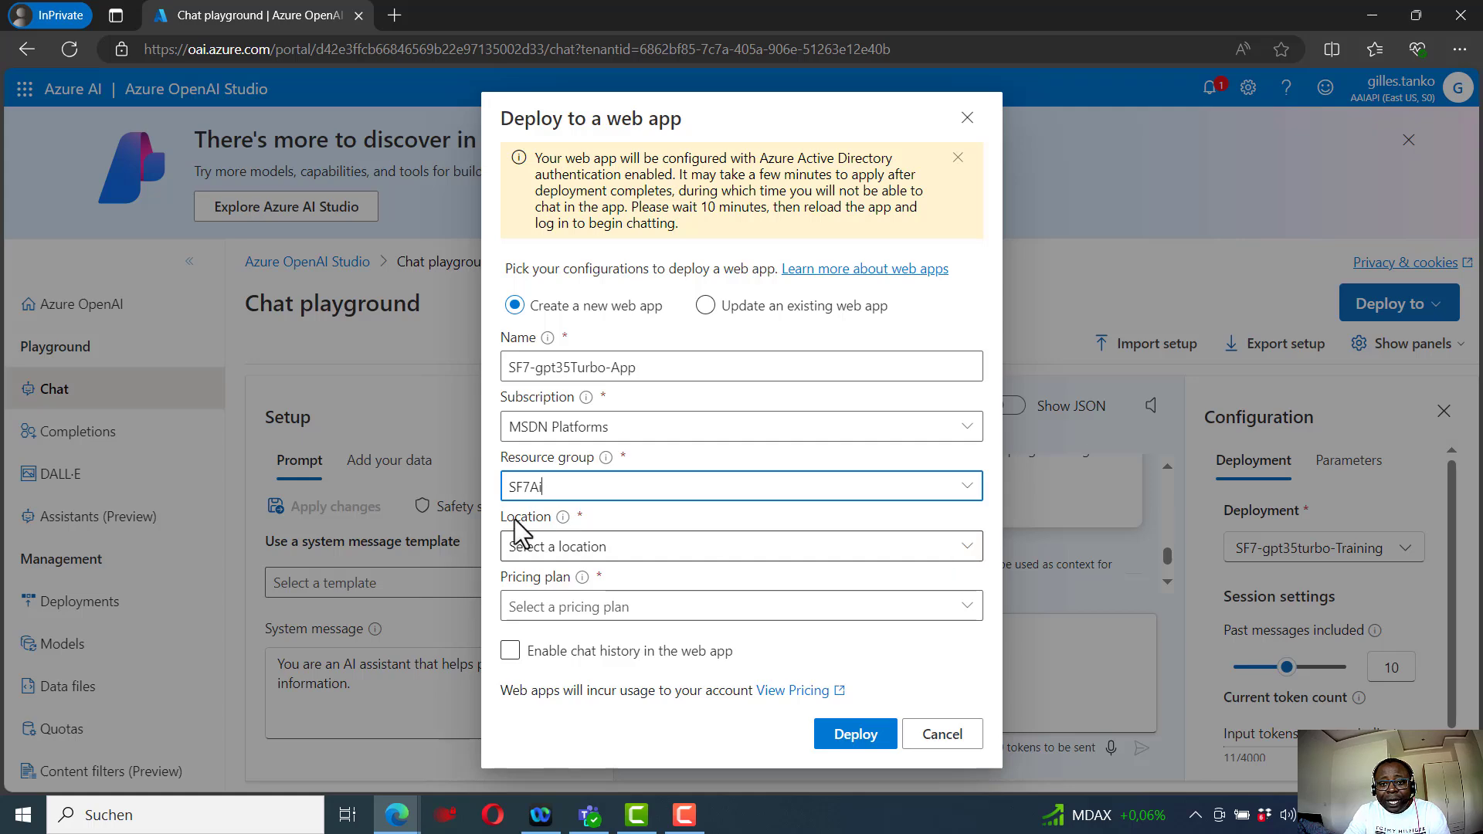
click(968, 552)
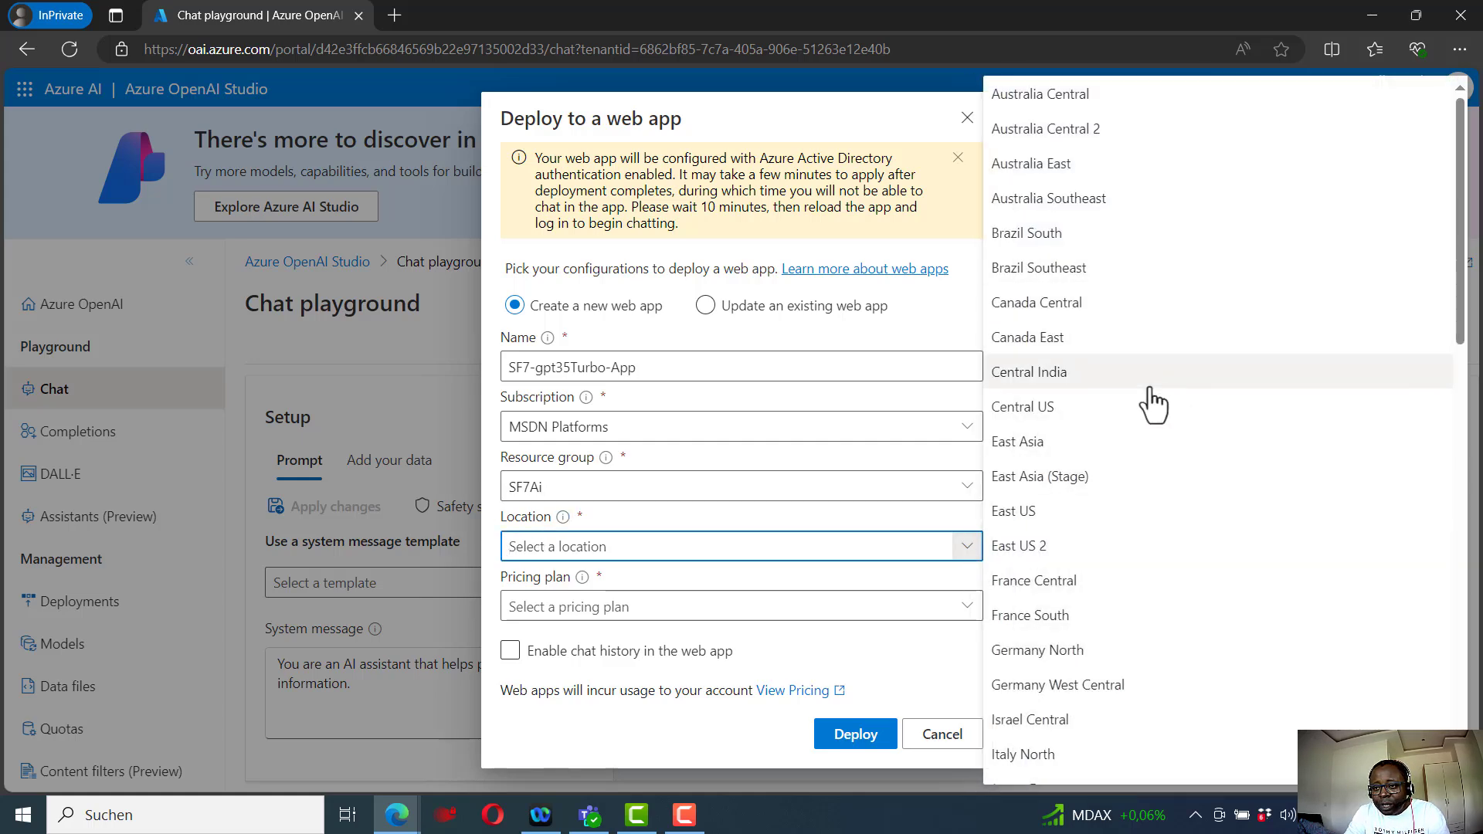
click(1035, 512)
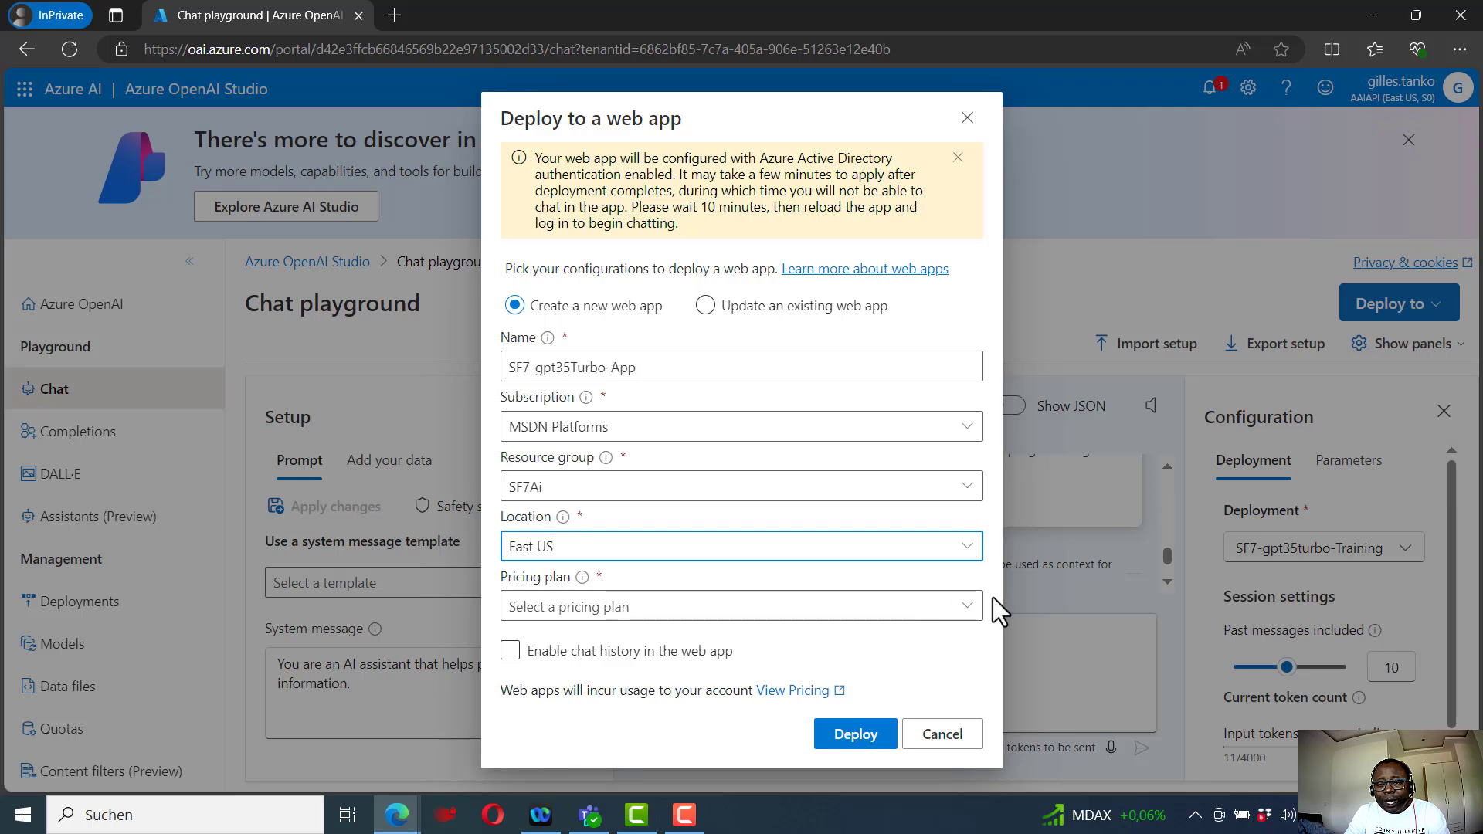
Set the pricing plan to Free (F1) and enable chat history in the web app.
click(969, 608)
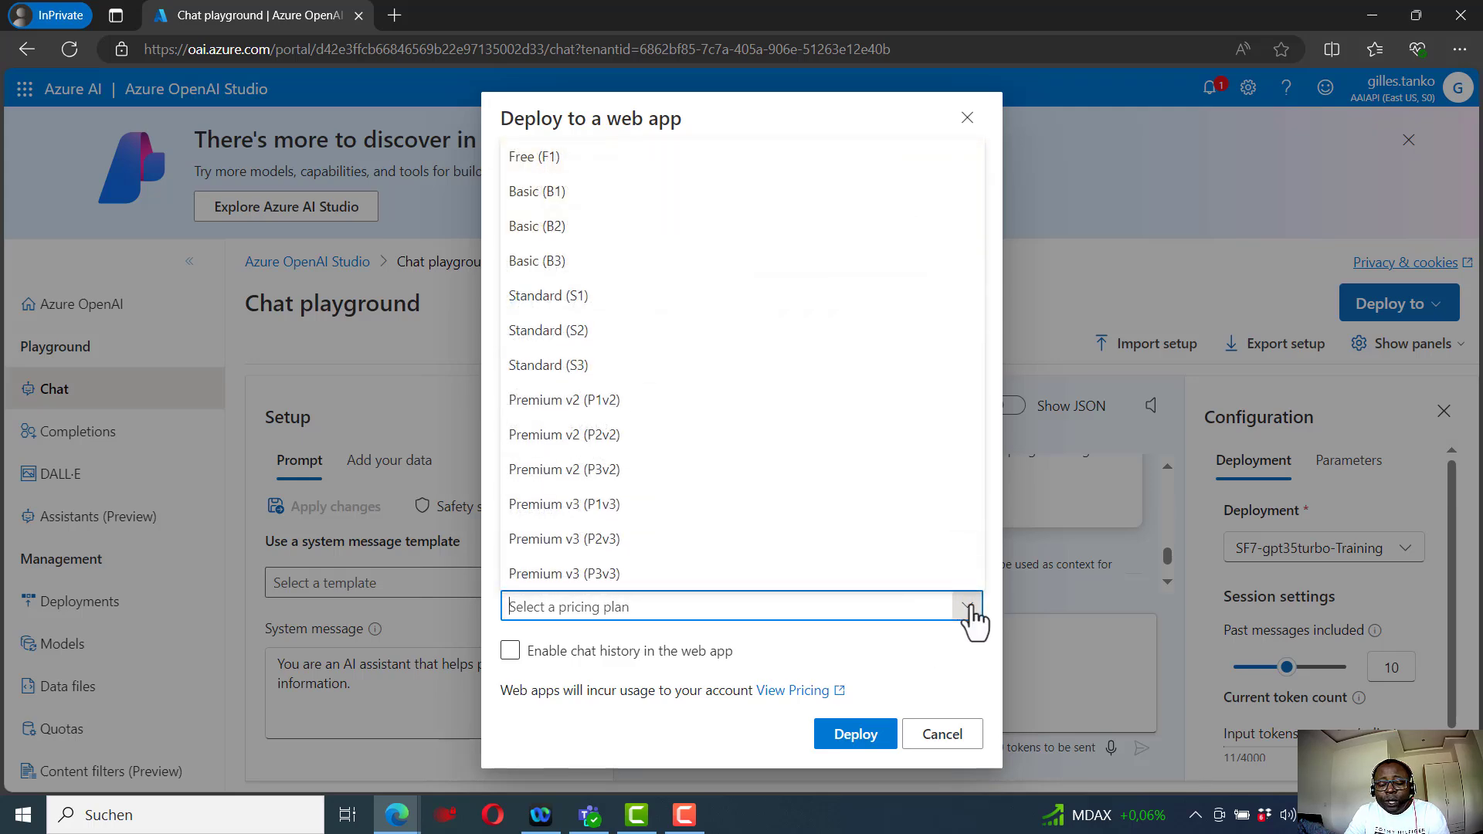
click(678, 177)
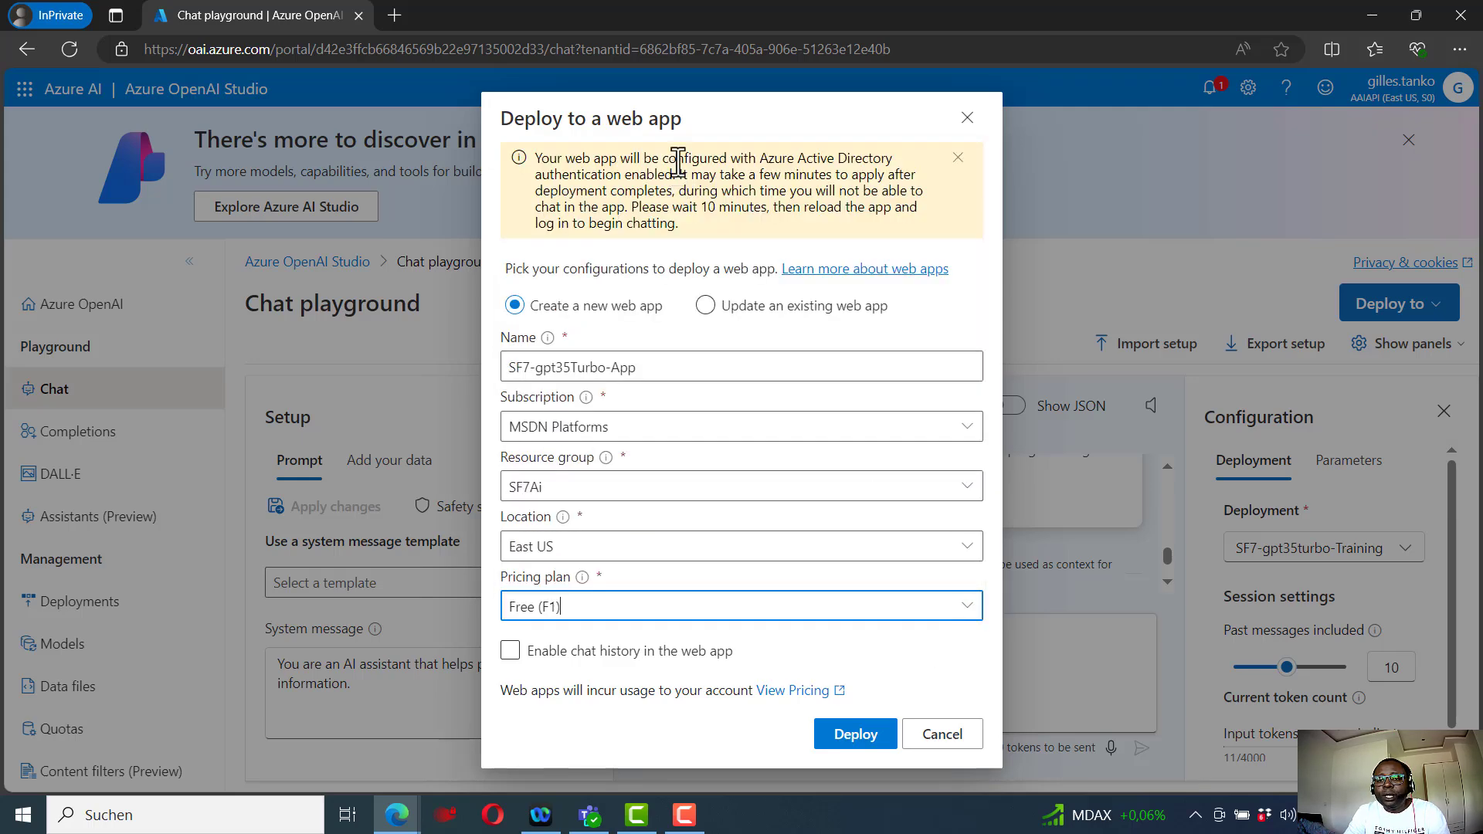
click(513, 655)
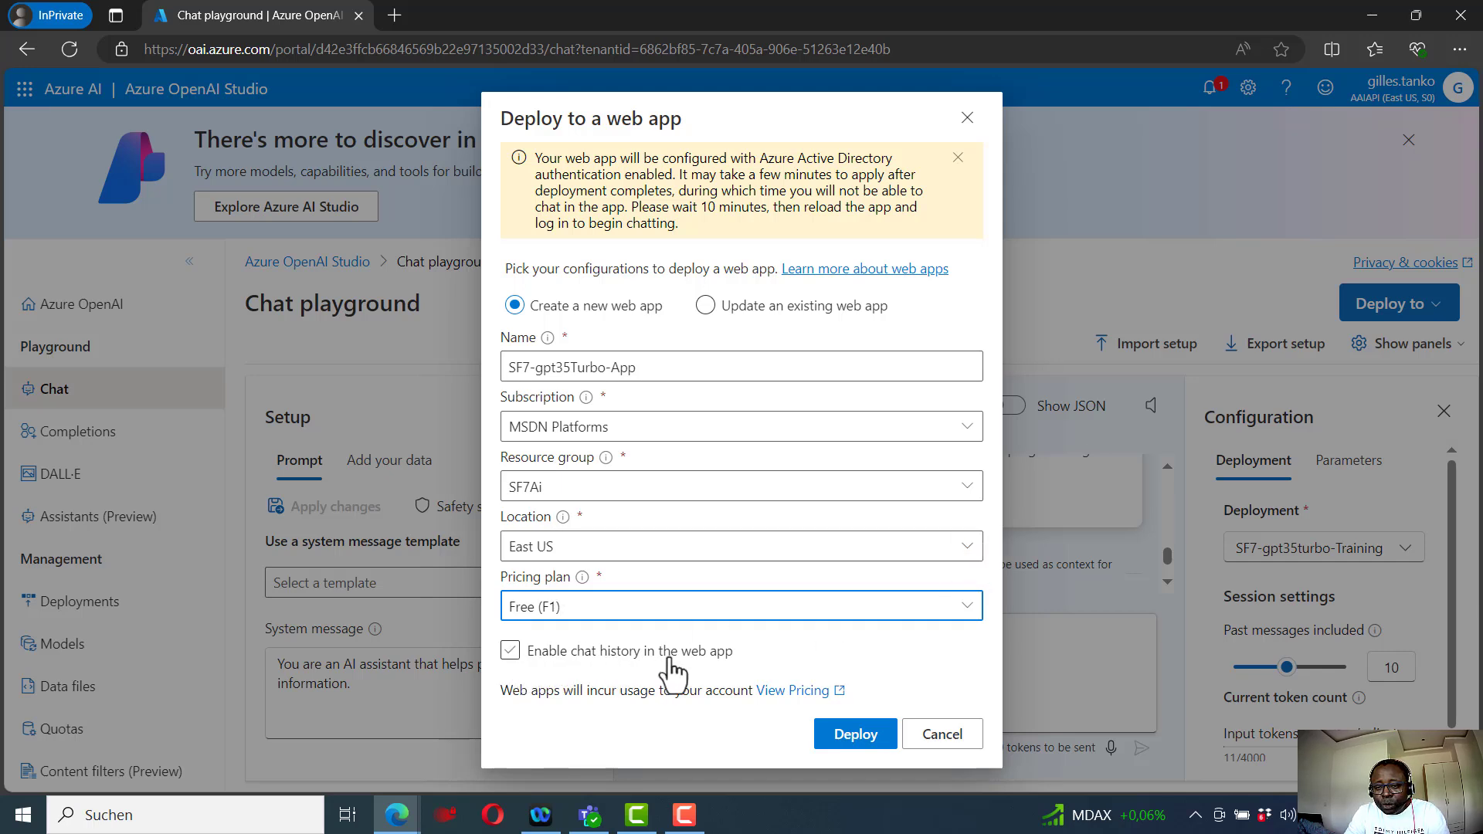
click(510, 653)
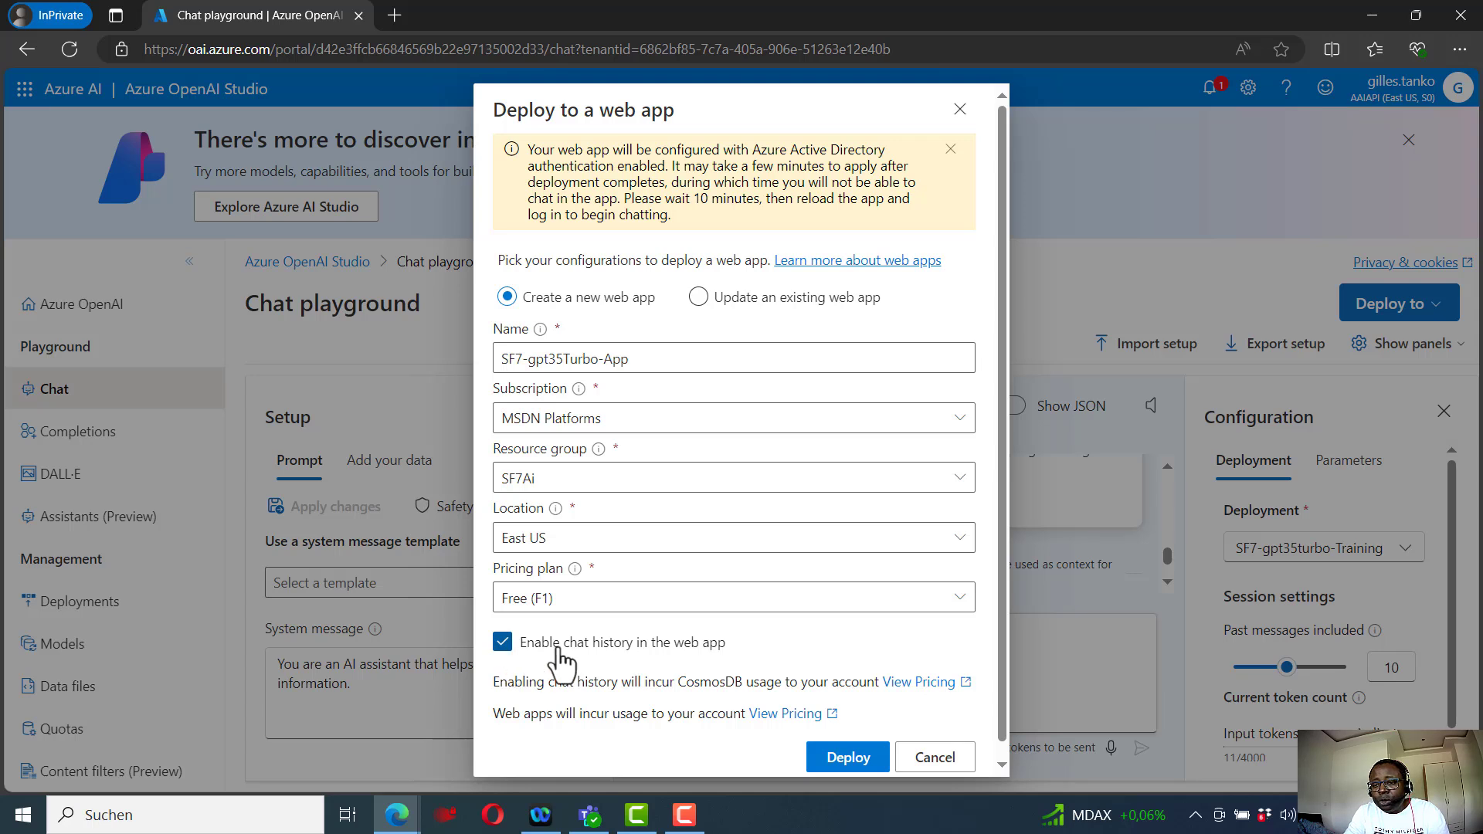
Review the CosmosDB usage note for chat history and deploy the web app.
drag(1000, 585, 1002, 632)
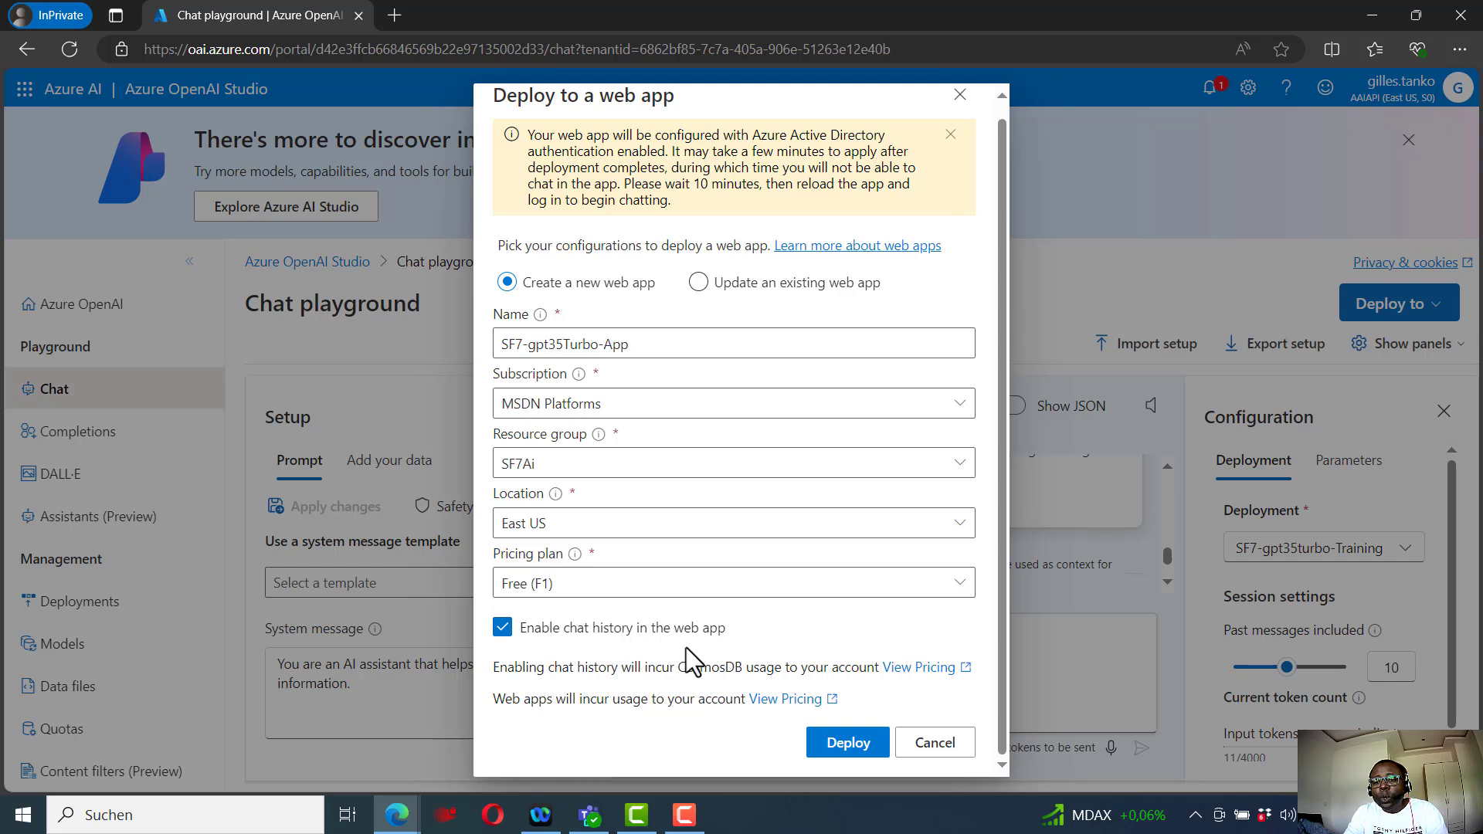
drag(681, 669, 748, 682)
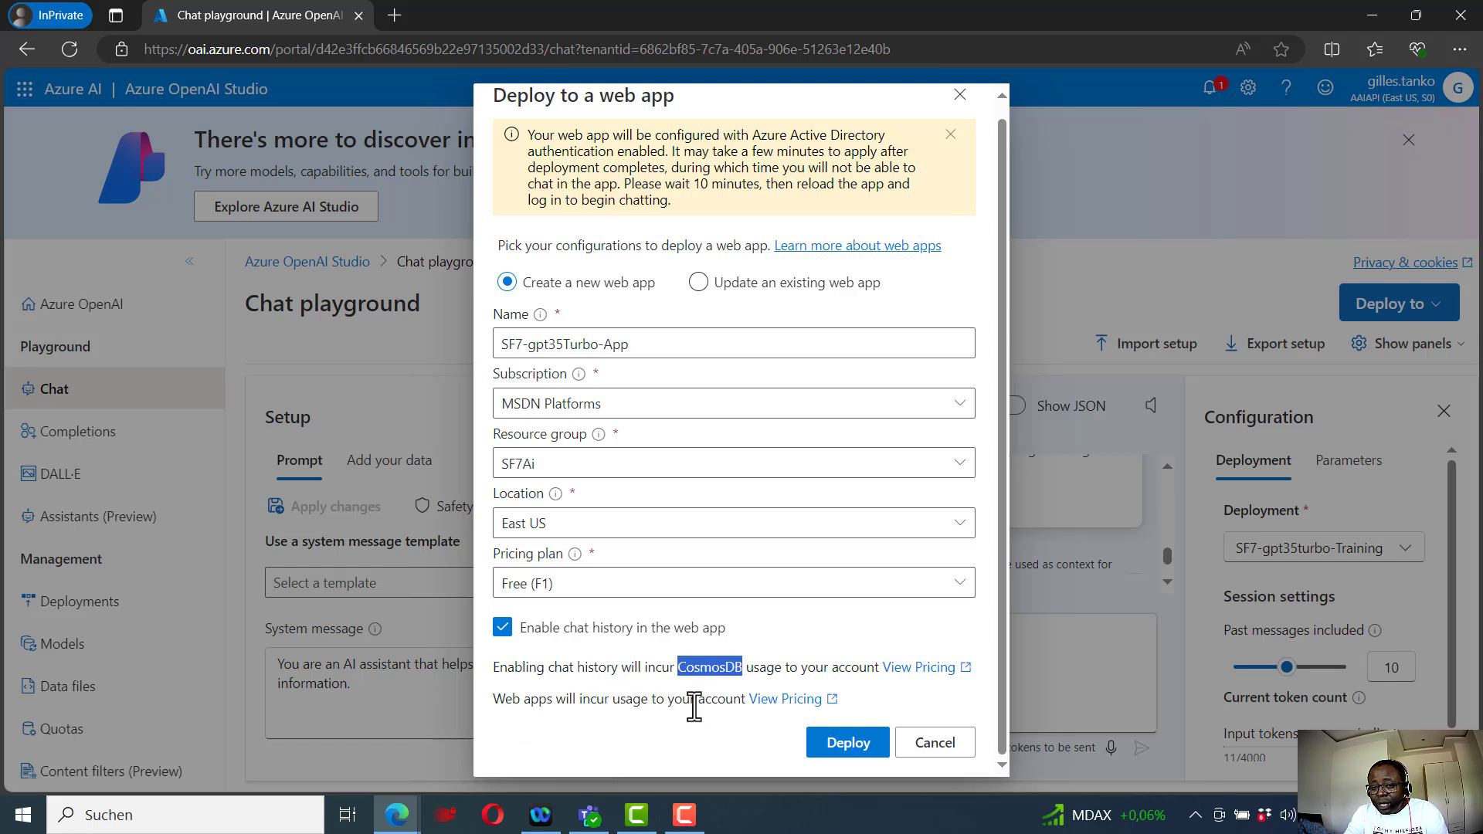
click(850, 740)
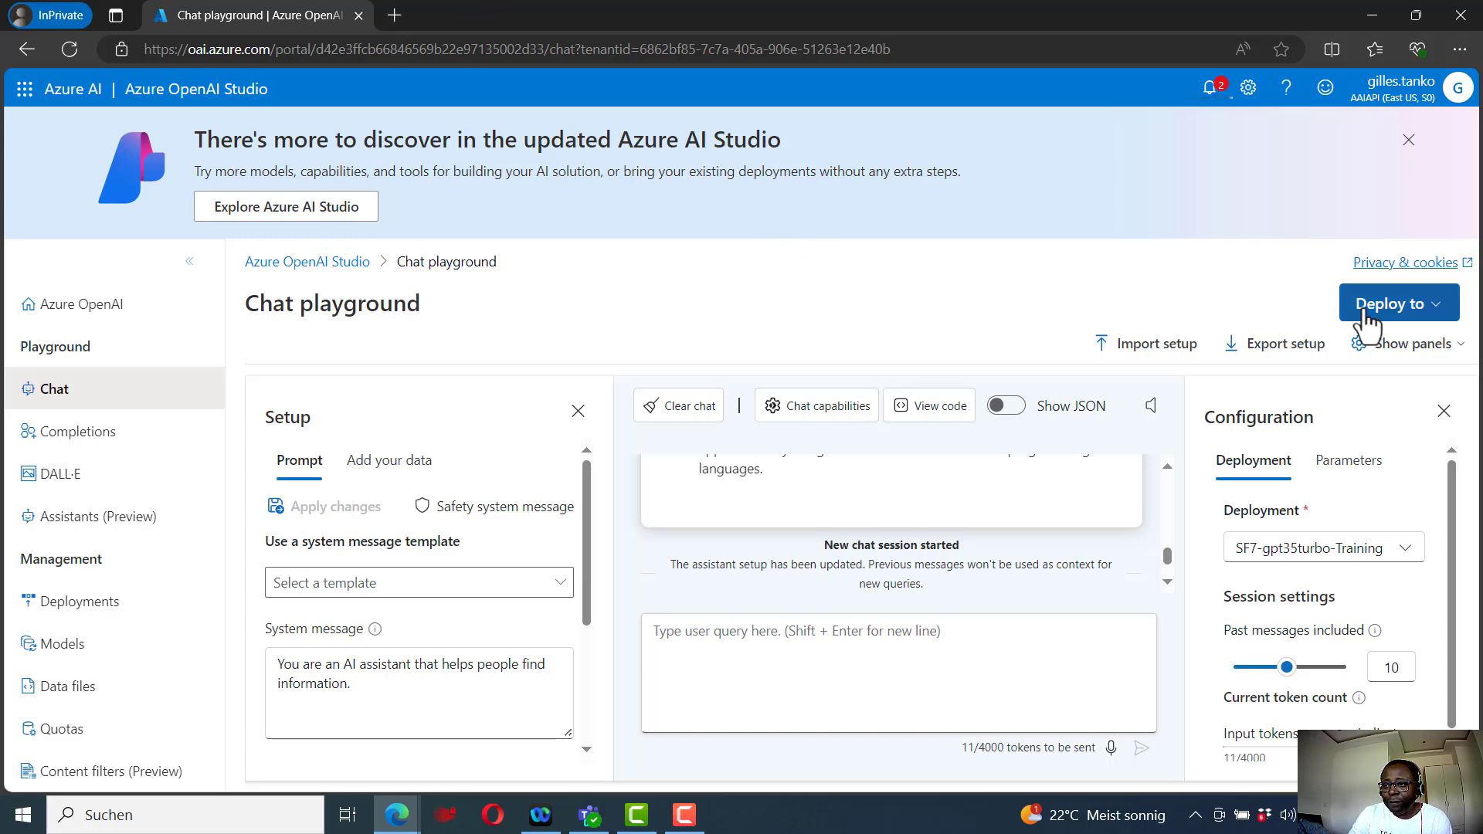
Open the Azure portal home page at portal.azure.com in a new browser tab.
click(395, 16)
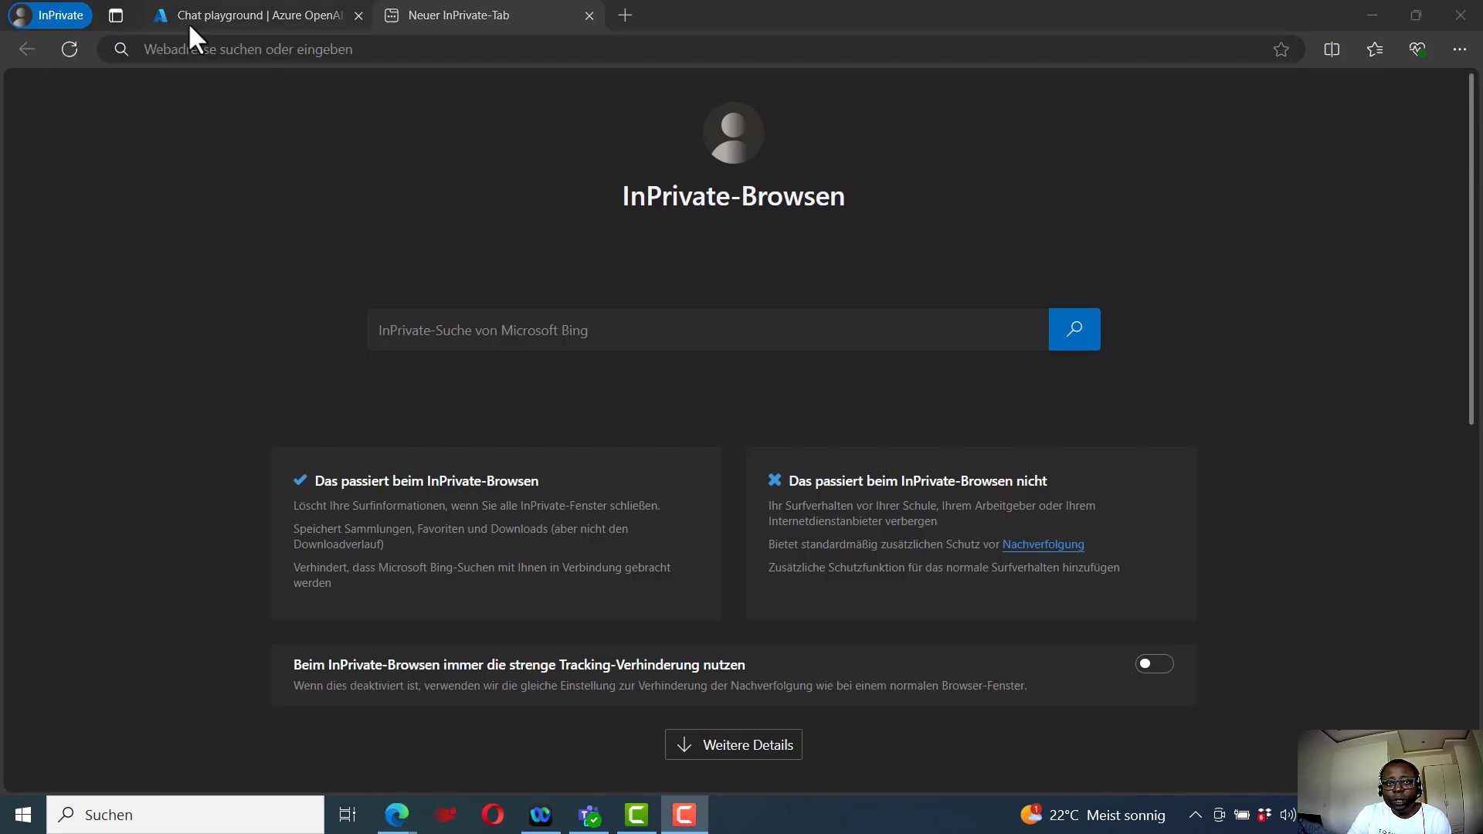
click(200, 50)
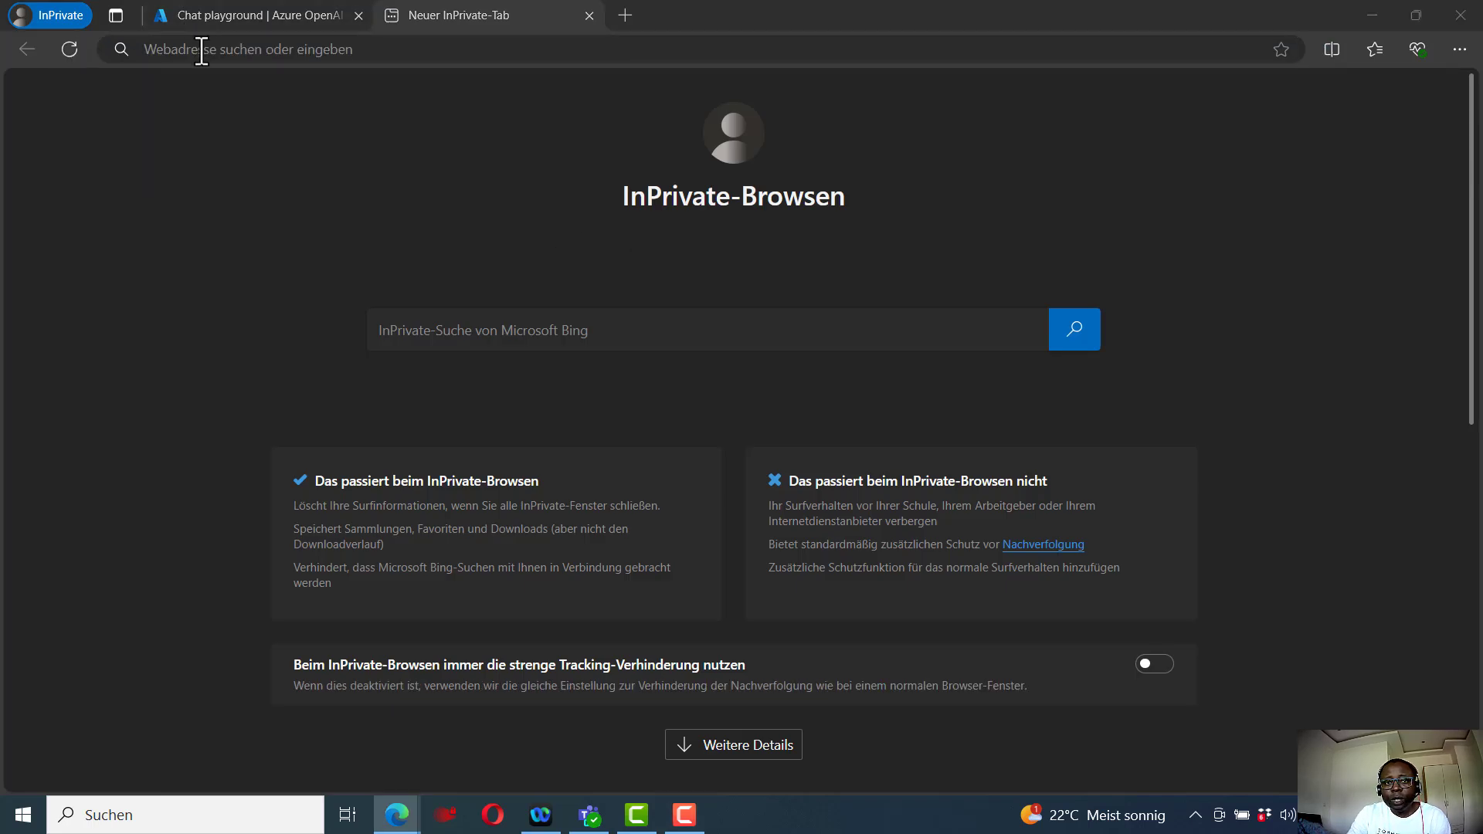
text(porta)
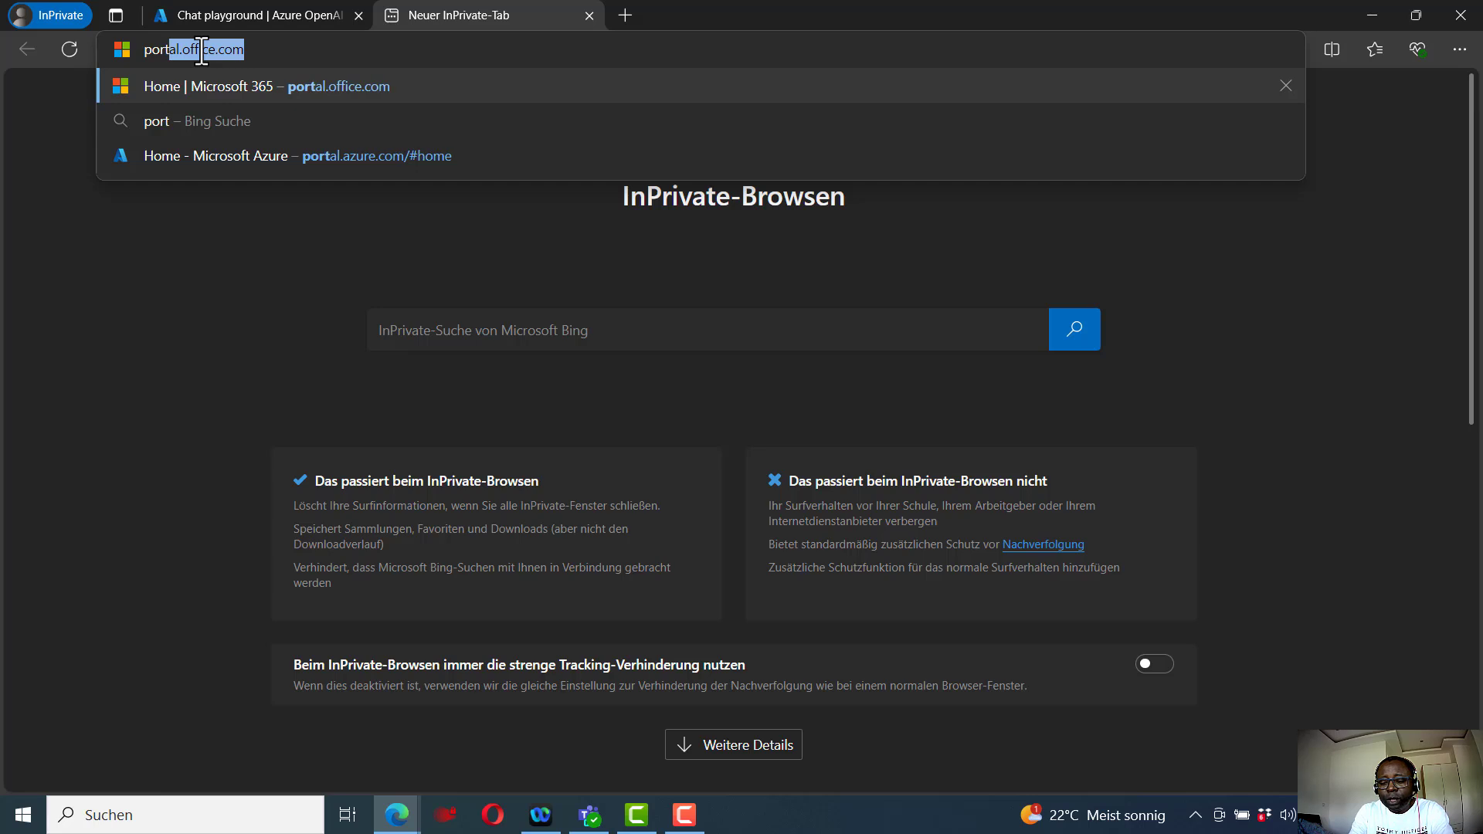
text(l.azur)
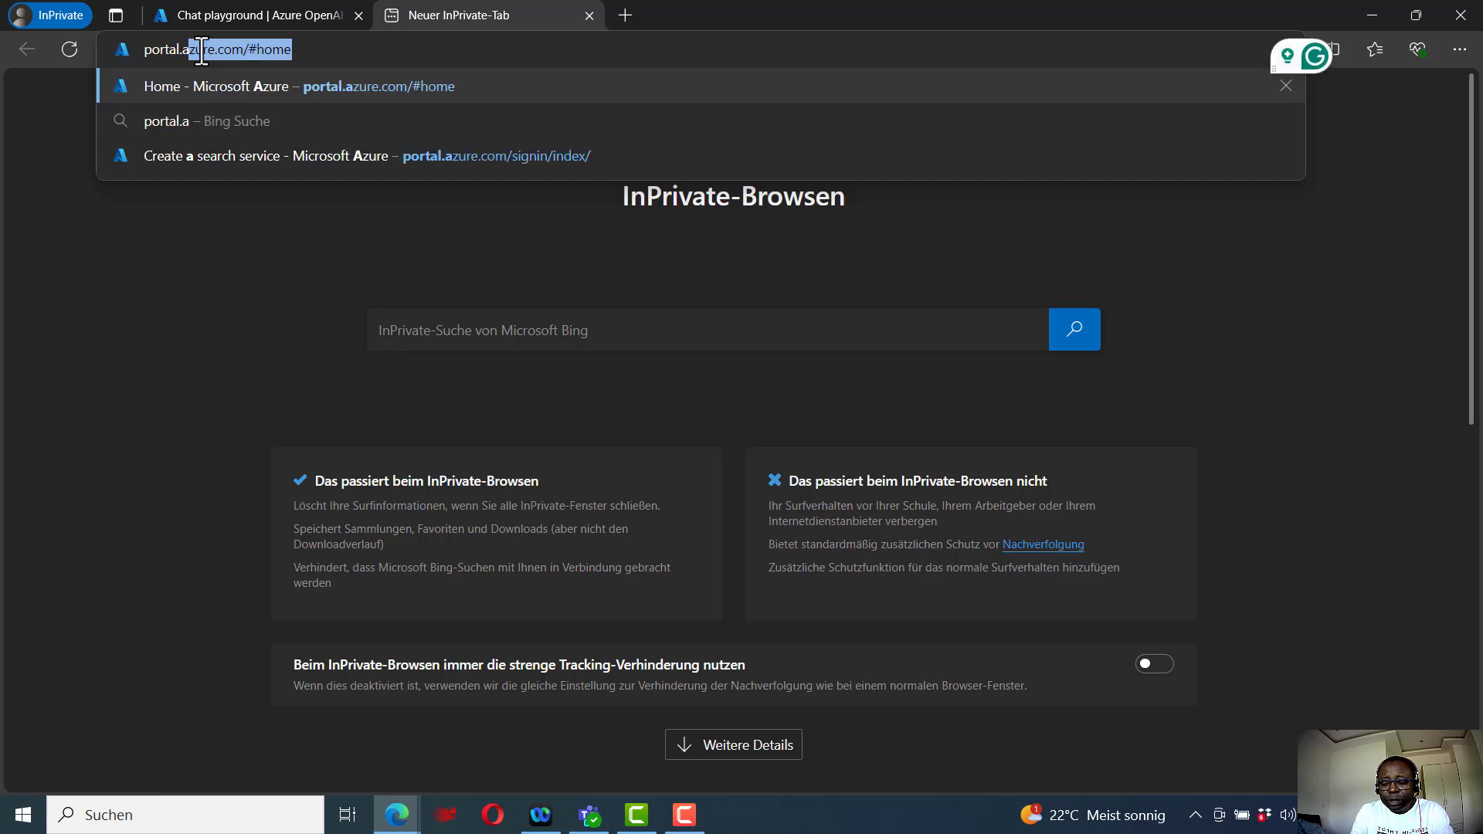
key(Right)
key(Return)
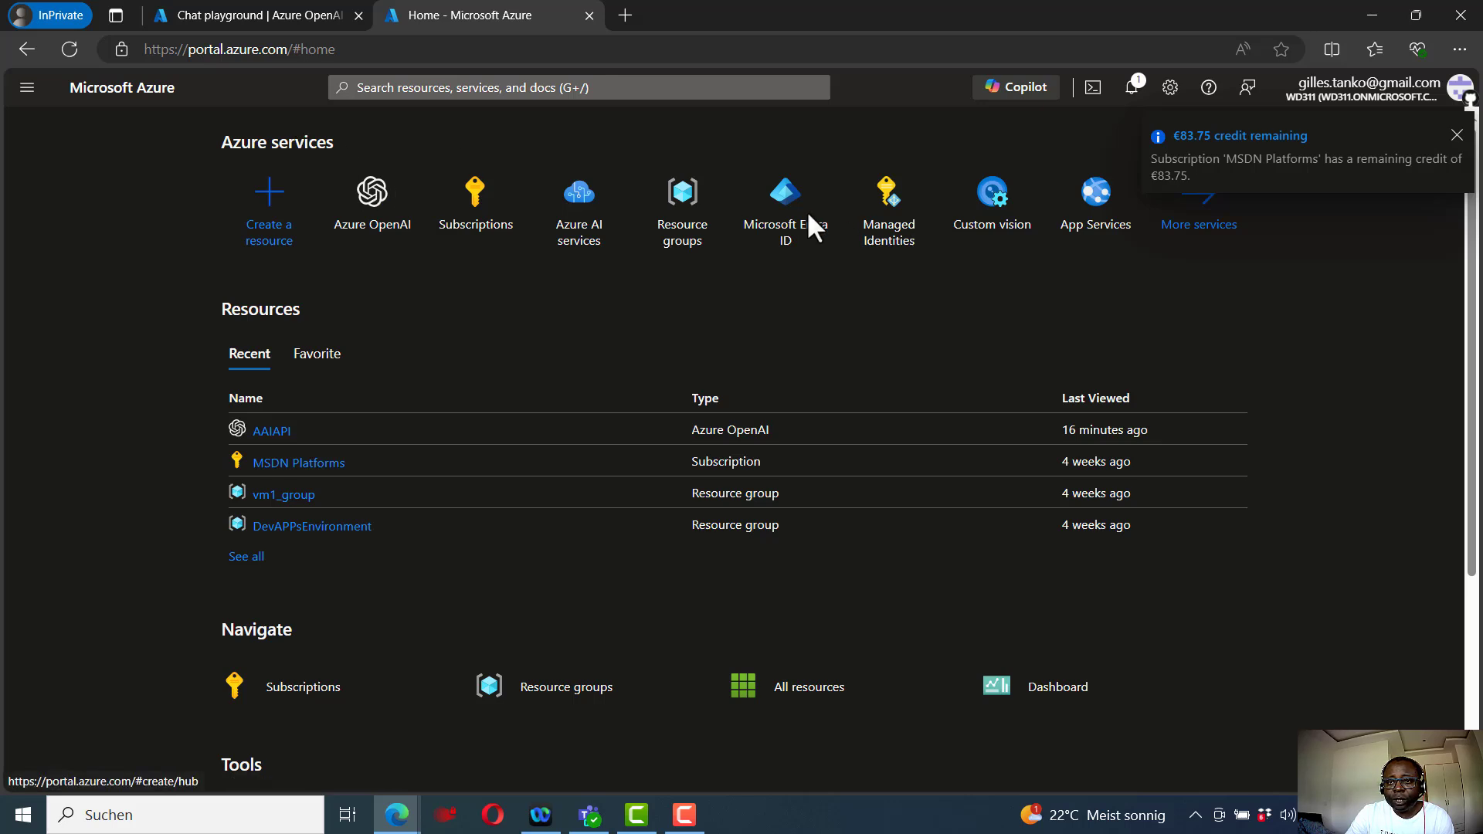
key(F9)
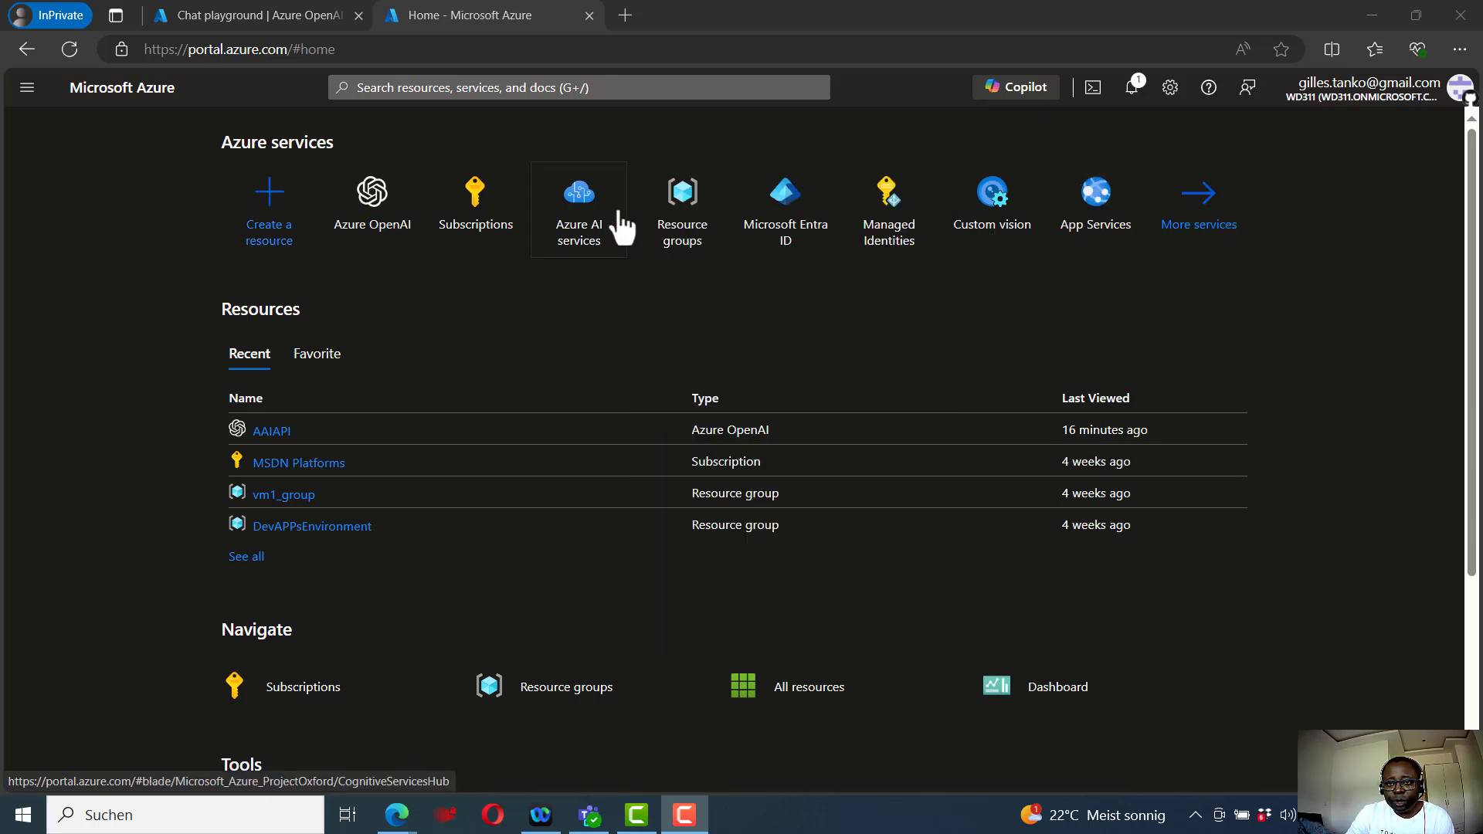
Open the SF7Ai resource group and view the overview of the asp-SF7-gpt35Turbo-App service plan.
click(680, 221)
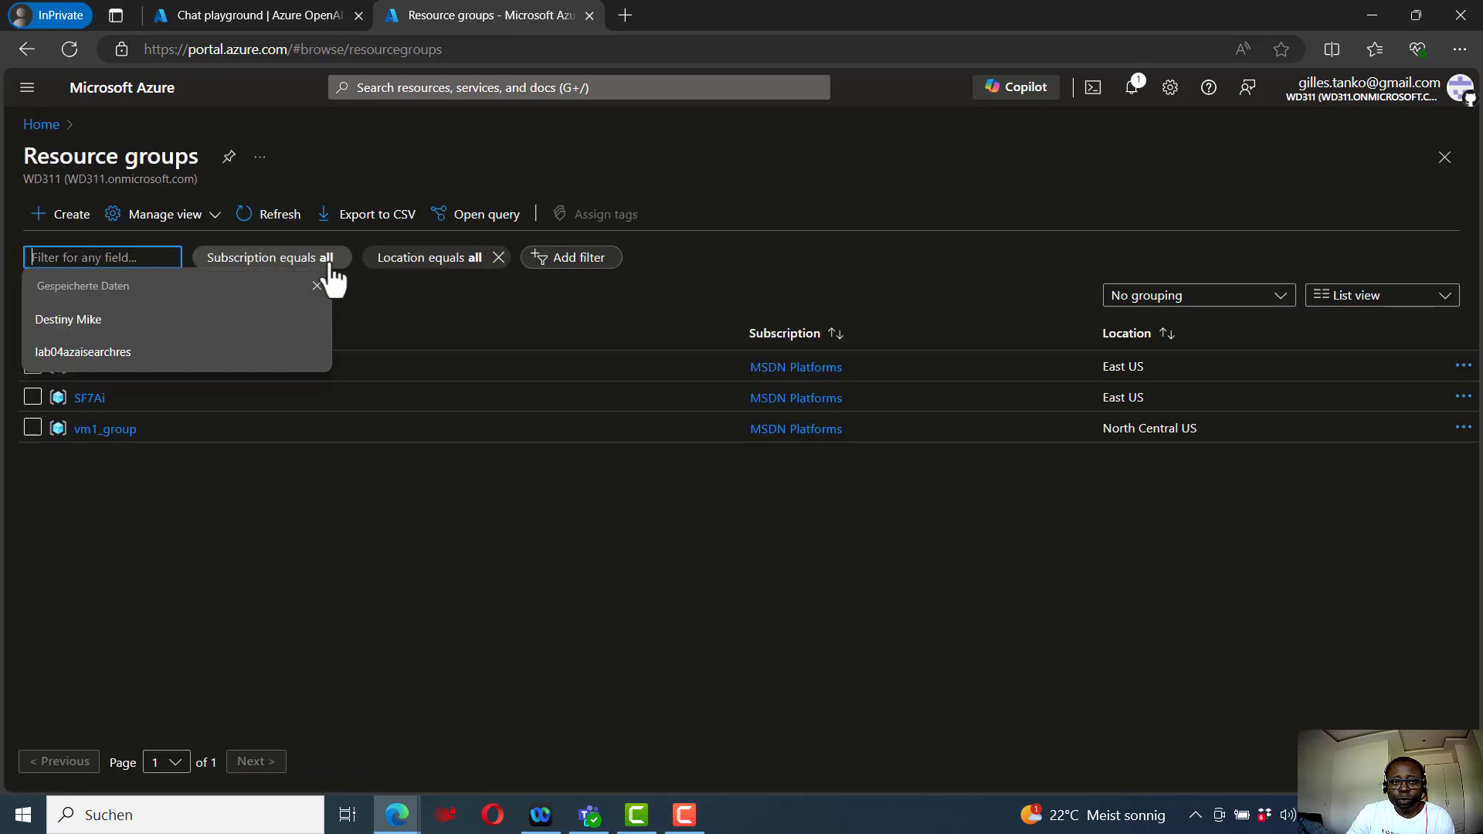
click(82, 397)
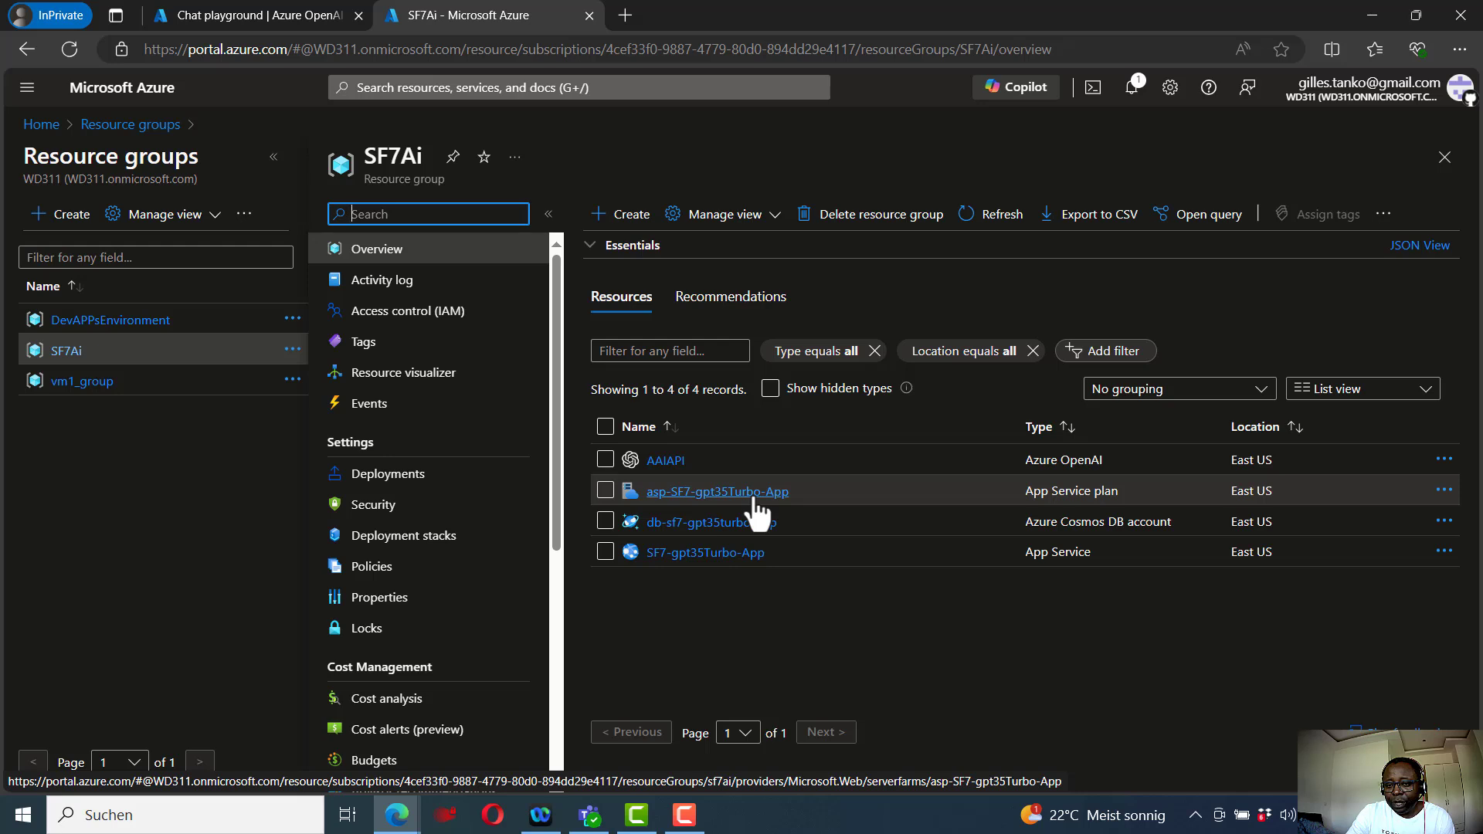
click(705, 495)
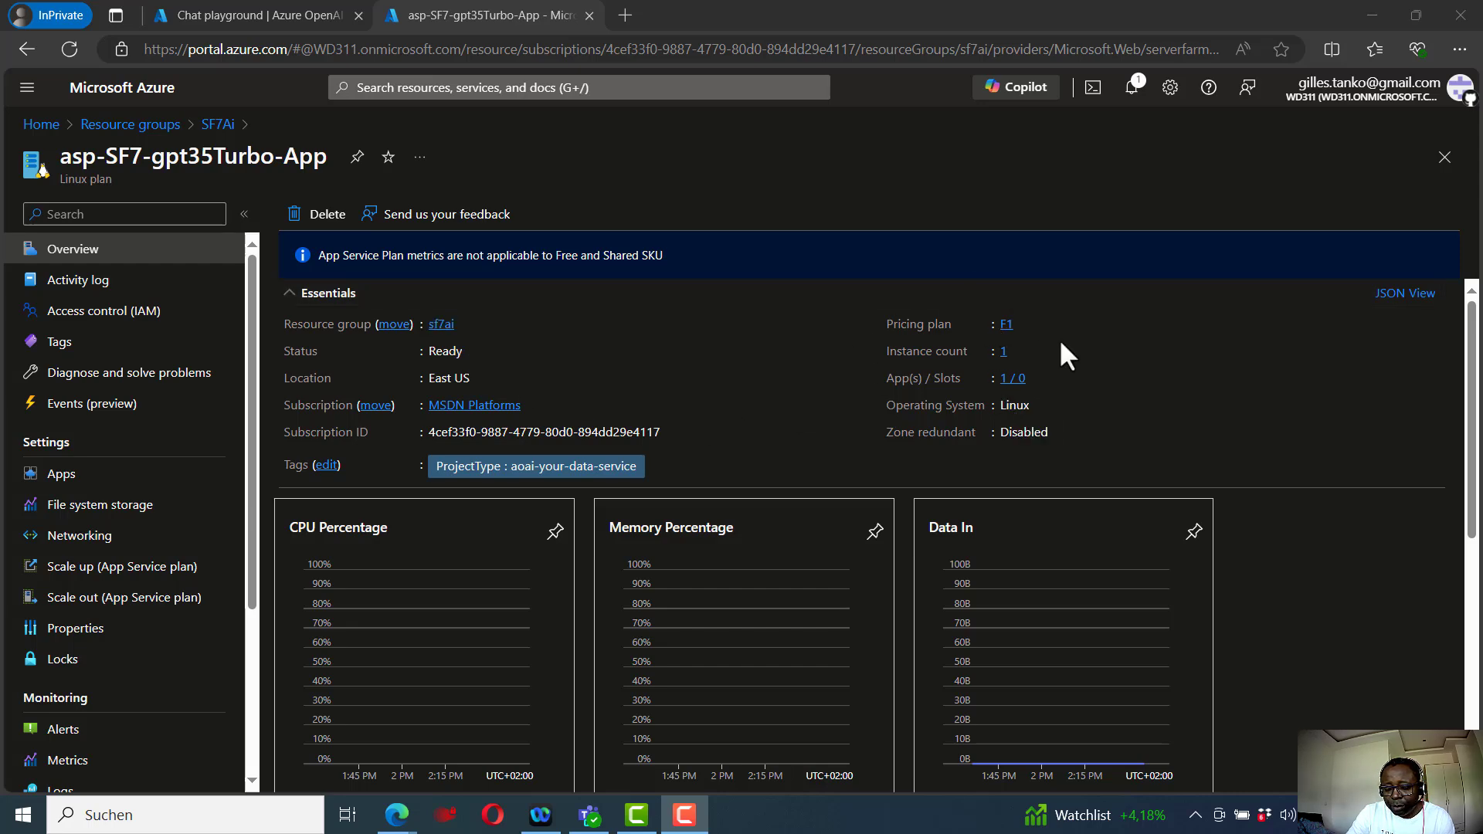
drag(1474, 444, 1474, 340)
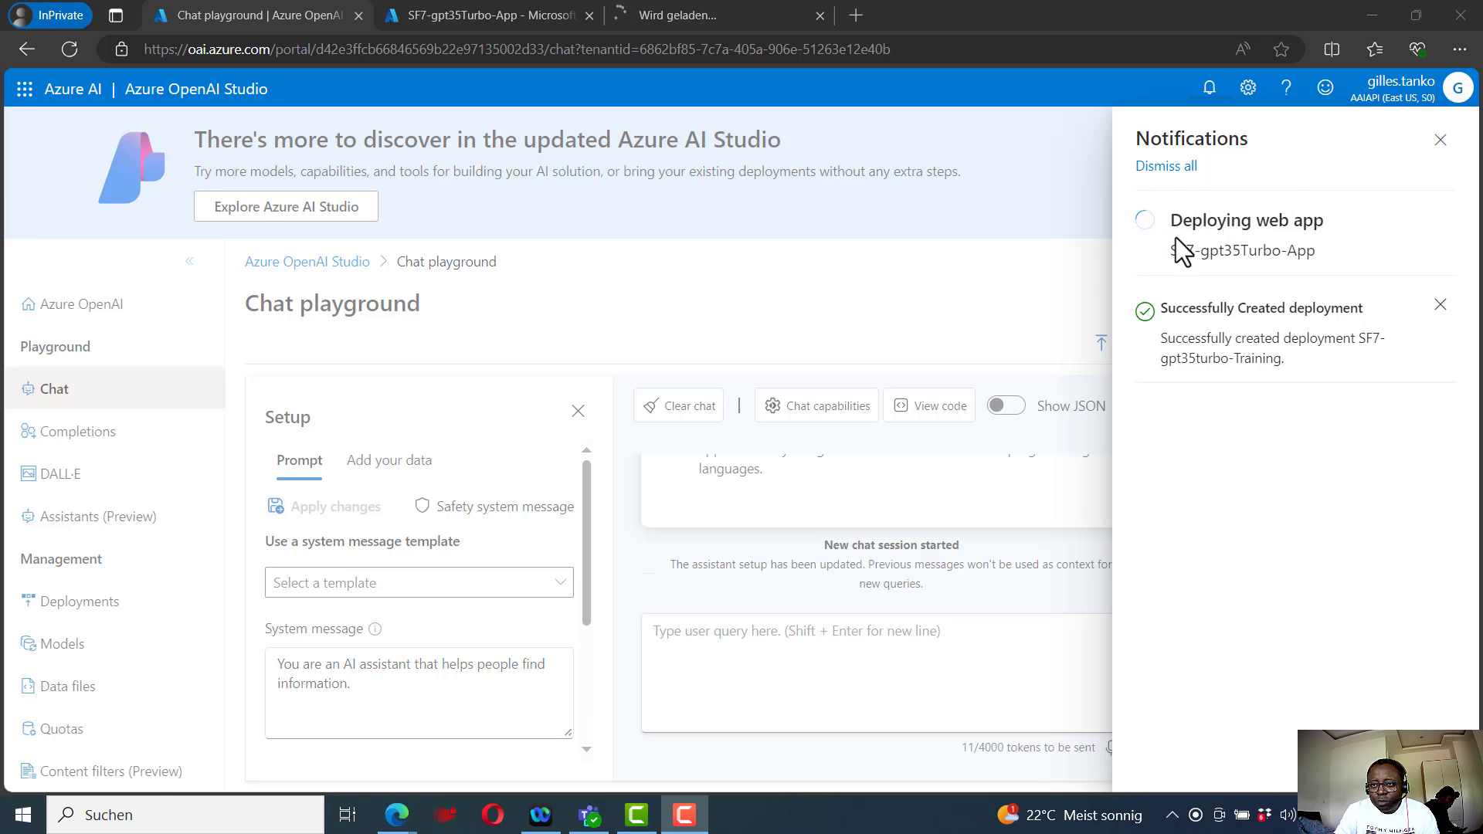
Check the Azure portal notifications from the SF7-gpt35Turbo-App page and switch to the web app's browser tab.
click(507, 6)
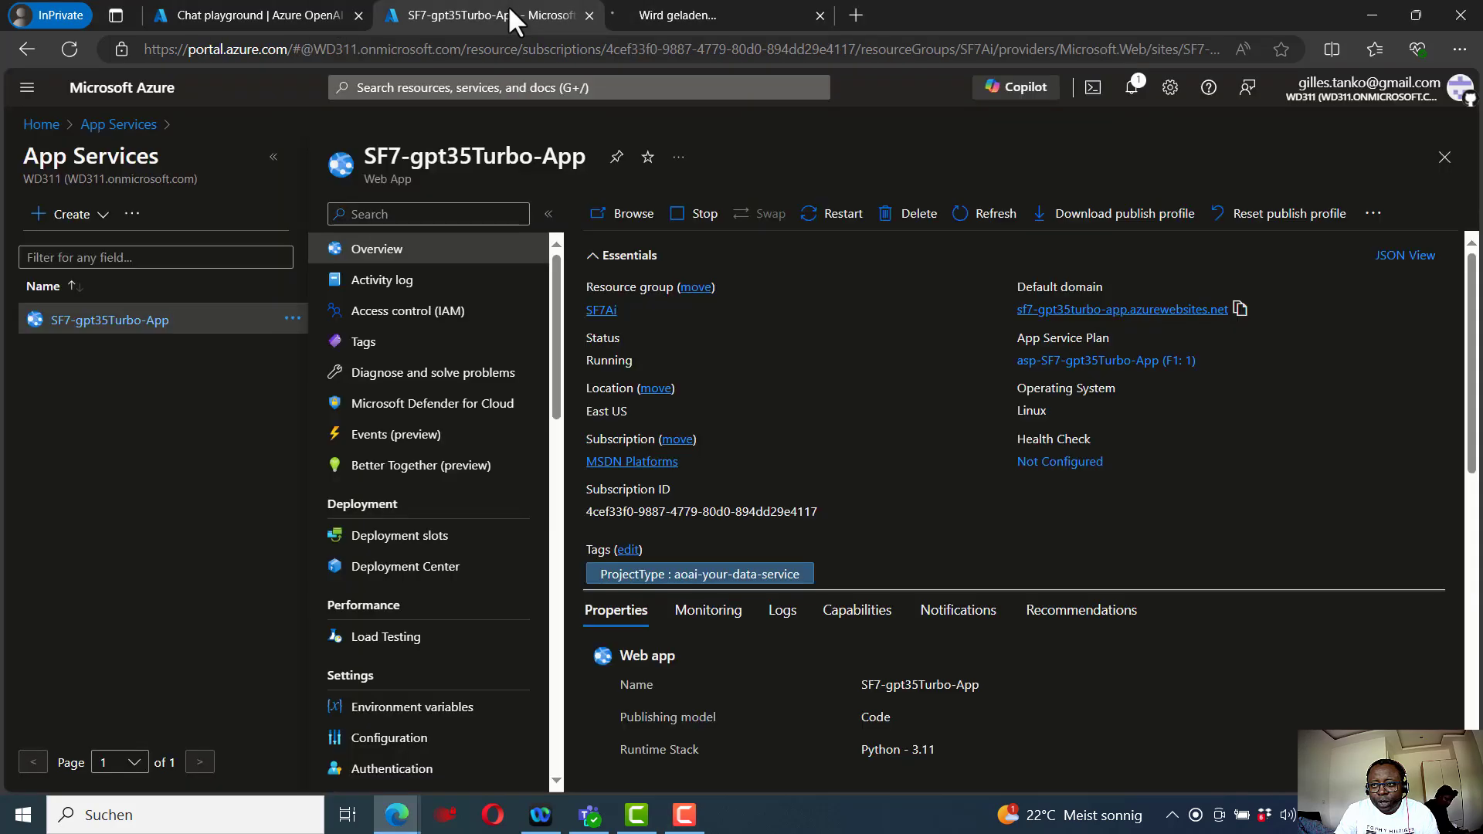
click(1139, 86)
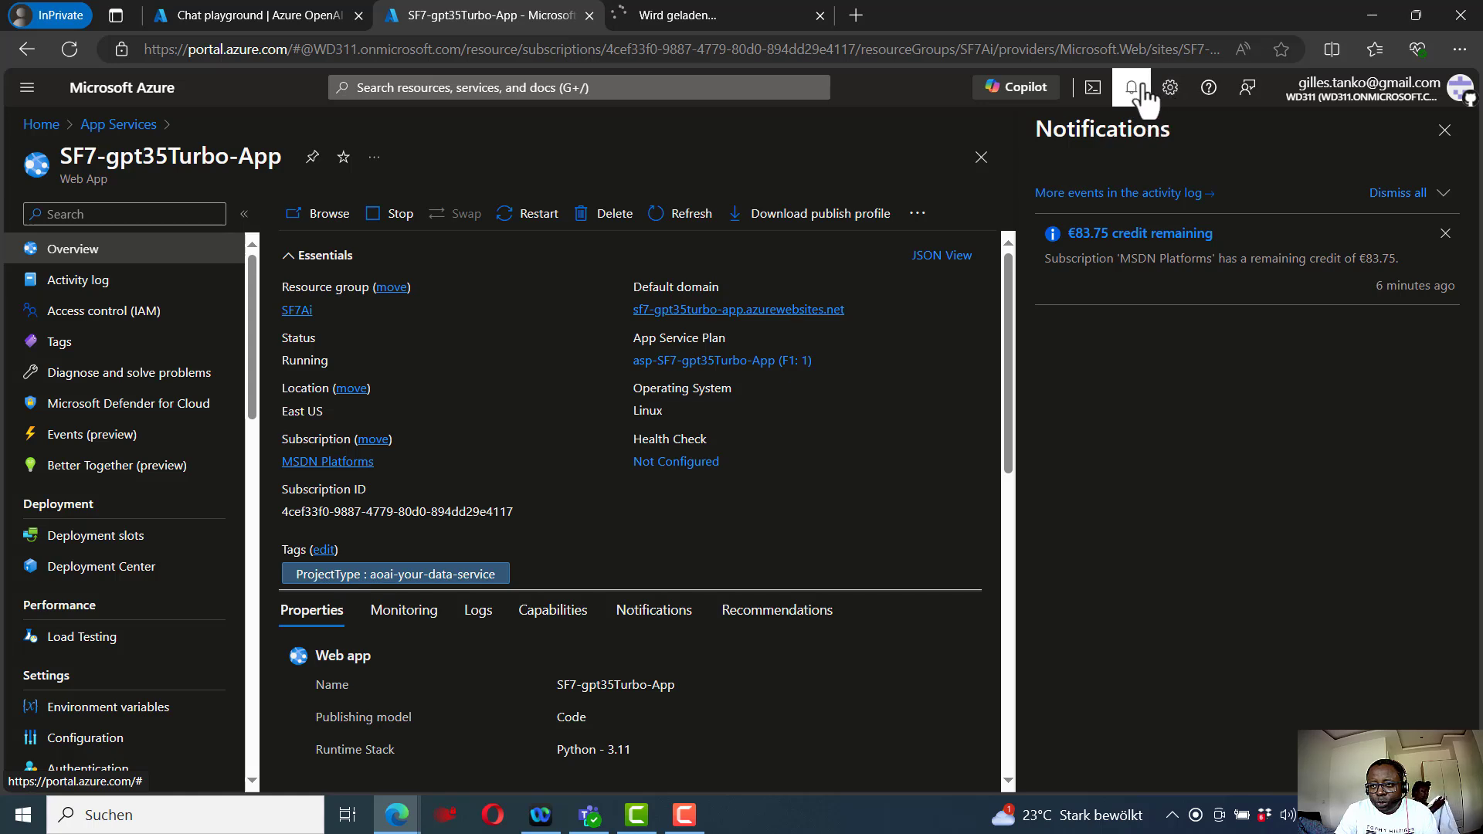
click(690, 14)
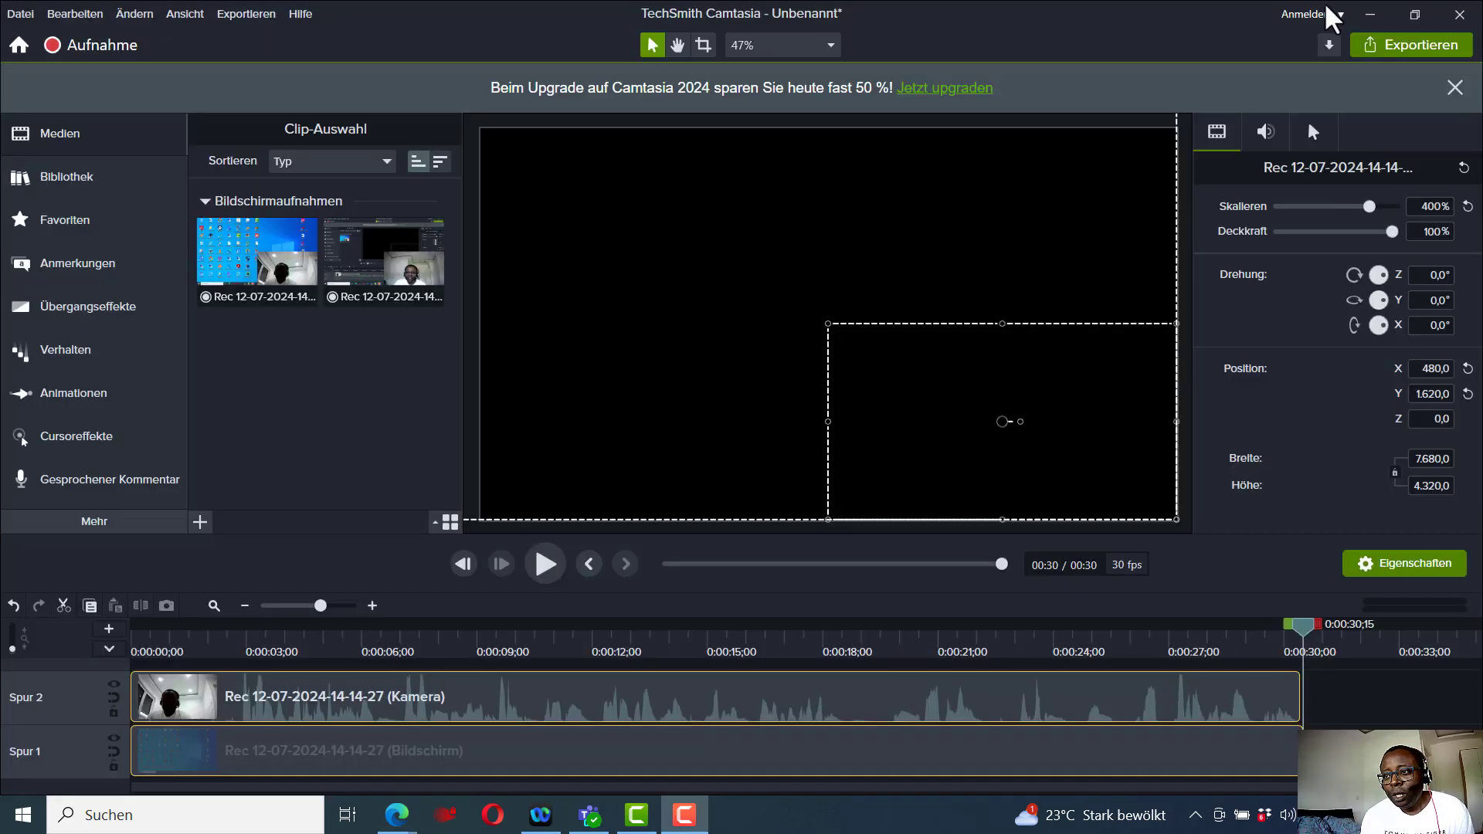
Return to Azure OpenAI Studio, dismiss the web app deployment dialog and open the notifications to check the deployment's status.
click(1370, 14)
click(1150, 363)
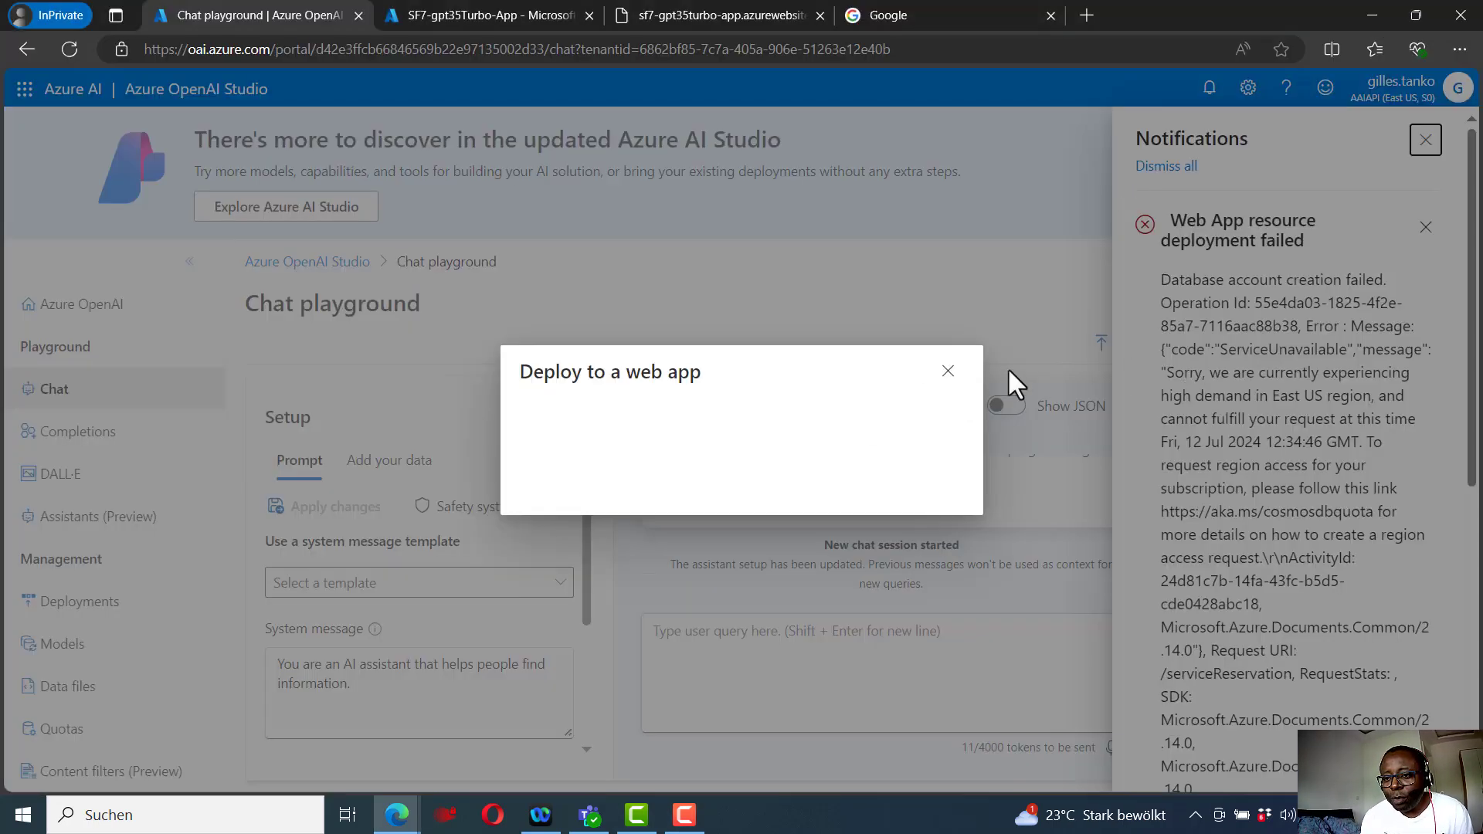
click(955, 377)
click(950, 374)
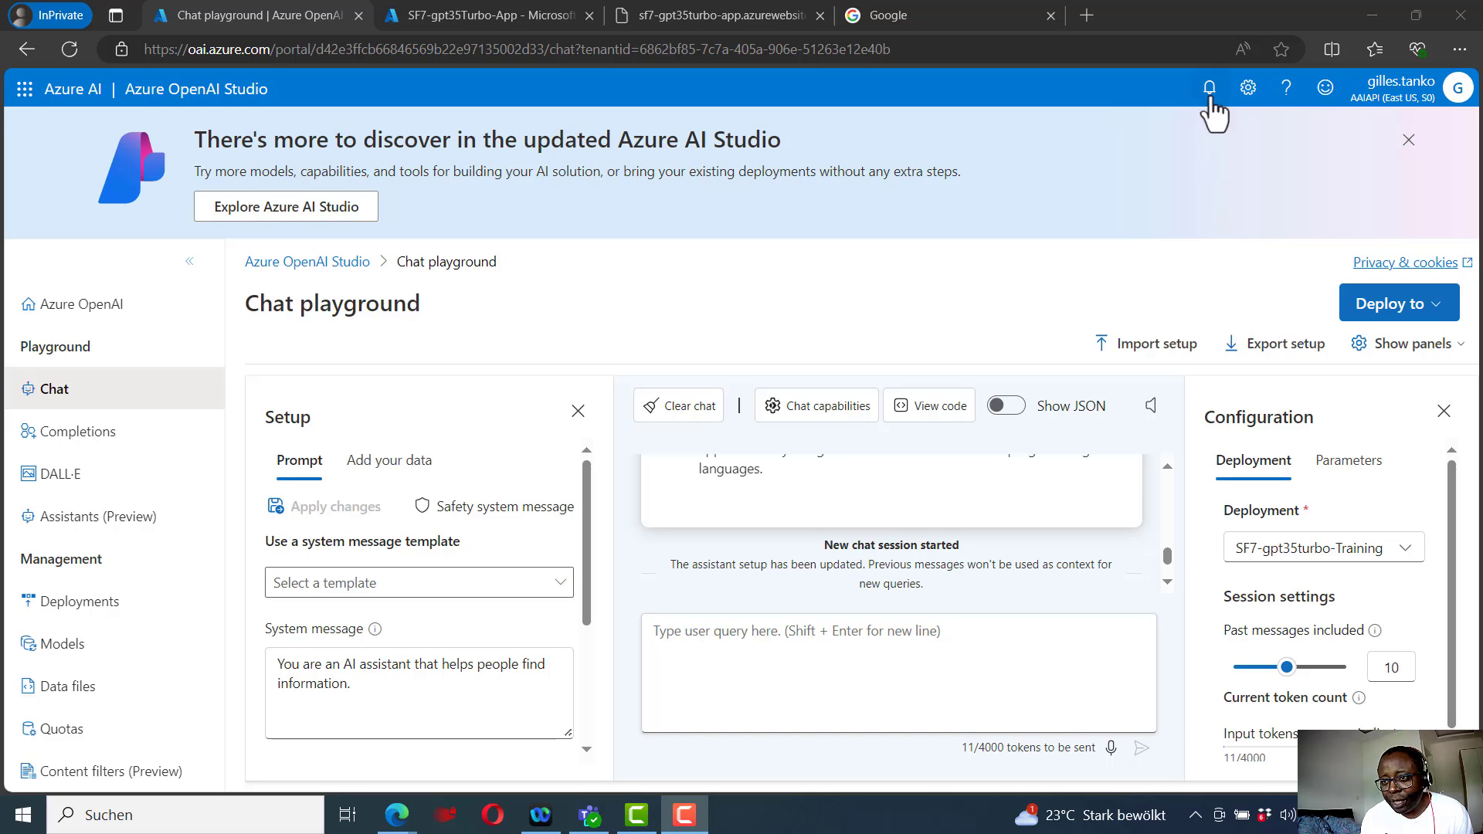
click(1211, 98)
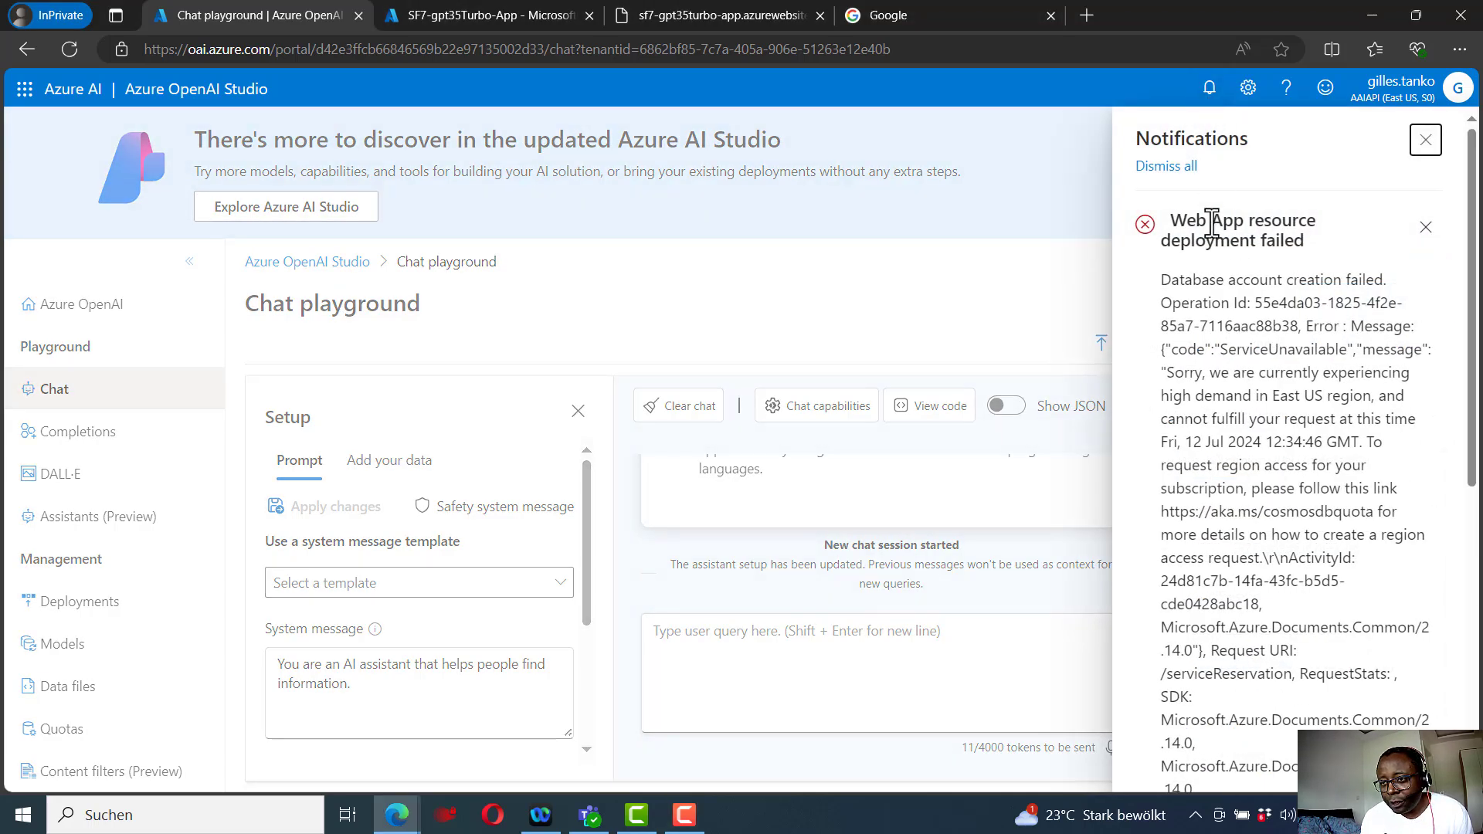
Reopen the notifications and read the web app deployment message through to its end, then close them.
click(1007, 259)
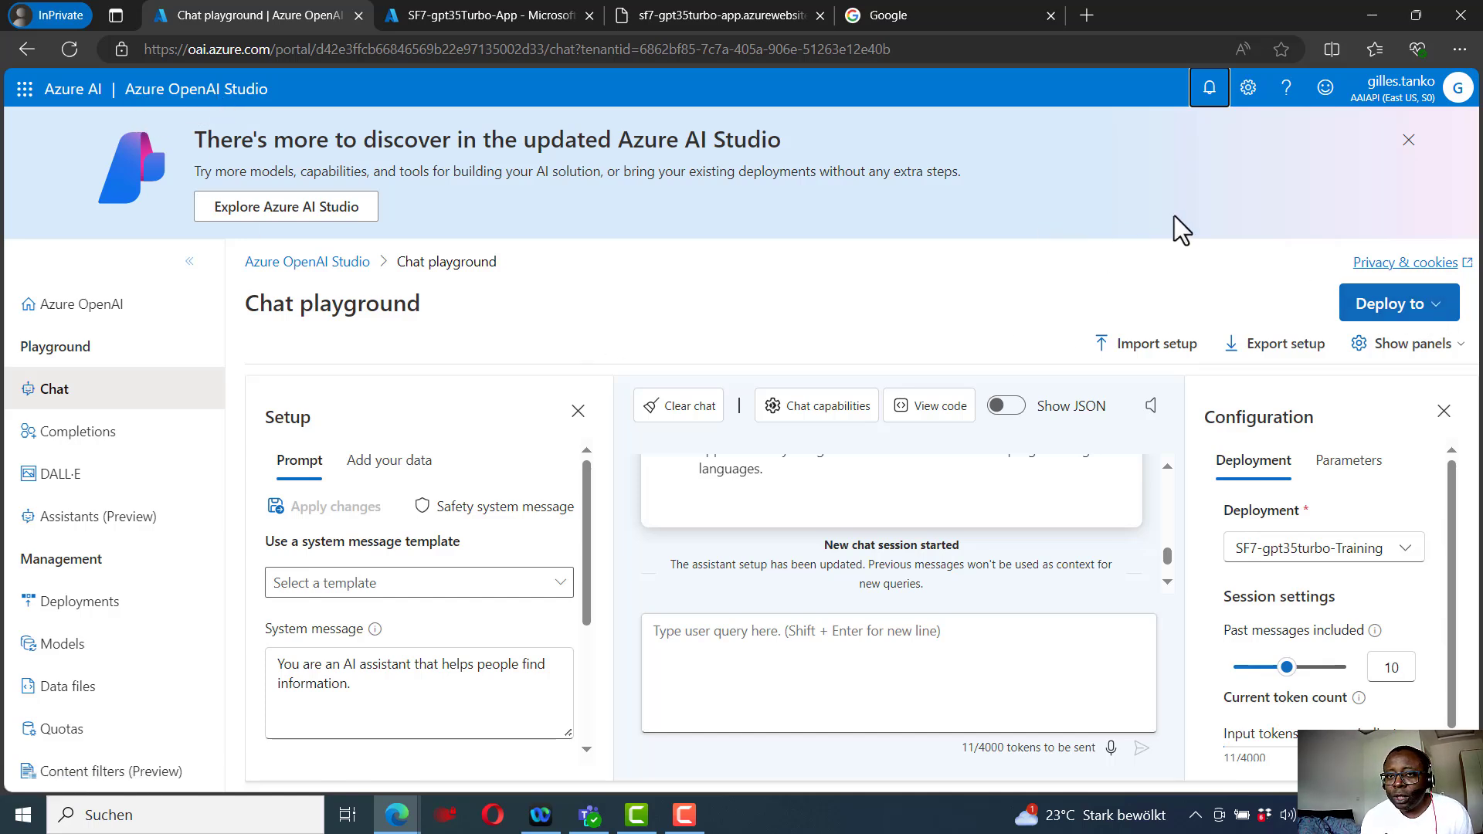
click(1210, 88)
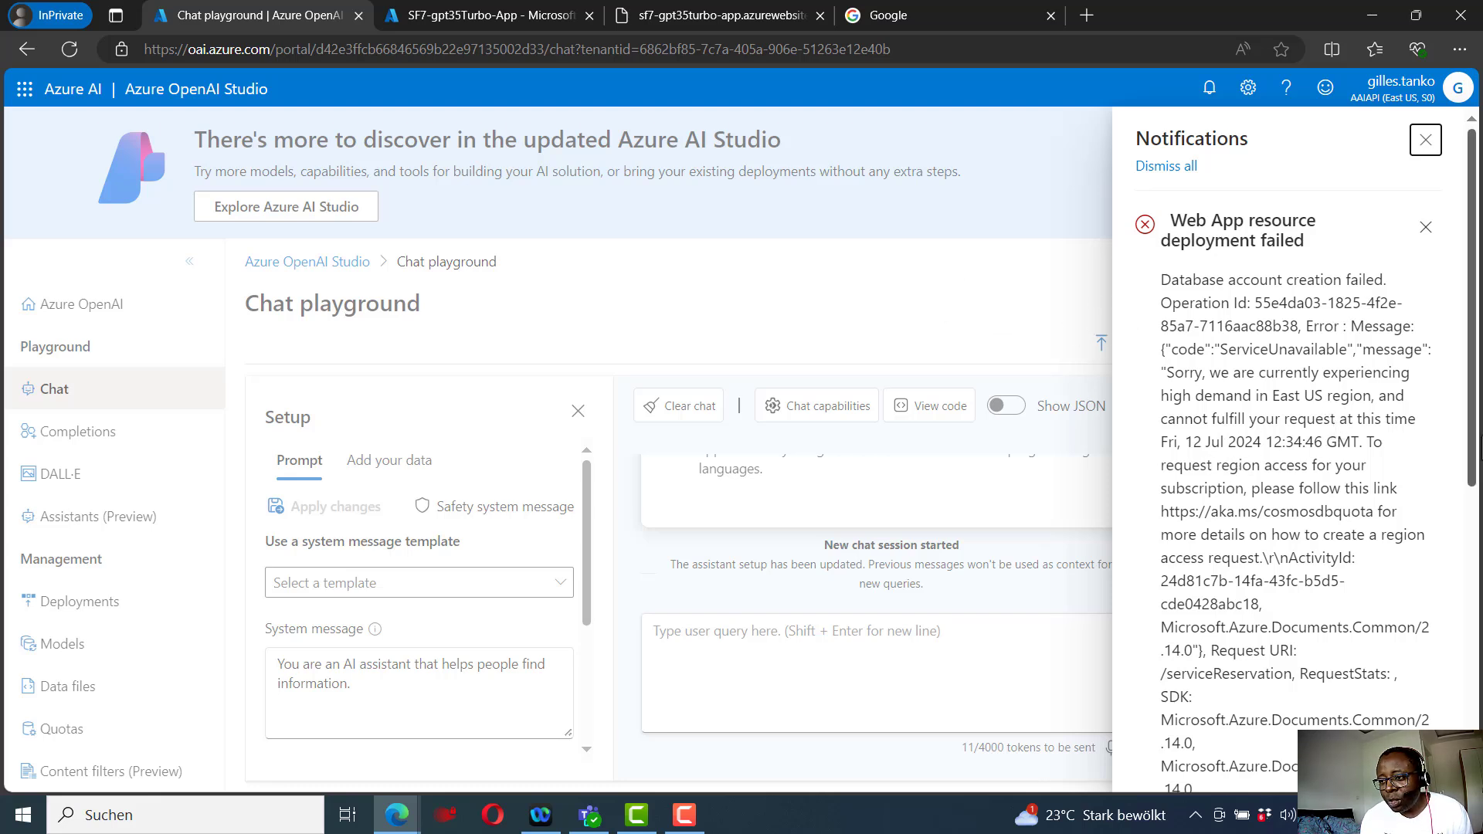
drag(1476, 460, 1472, 738)
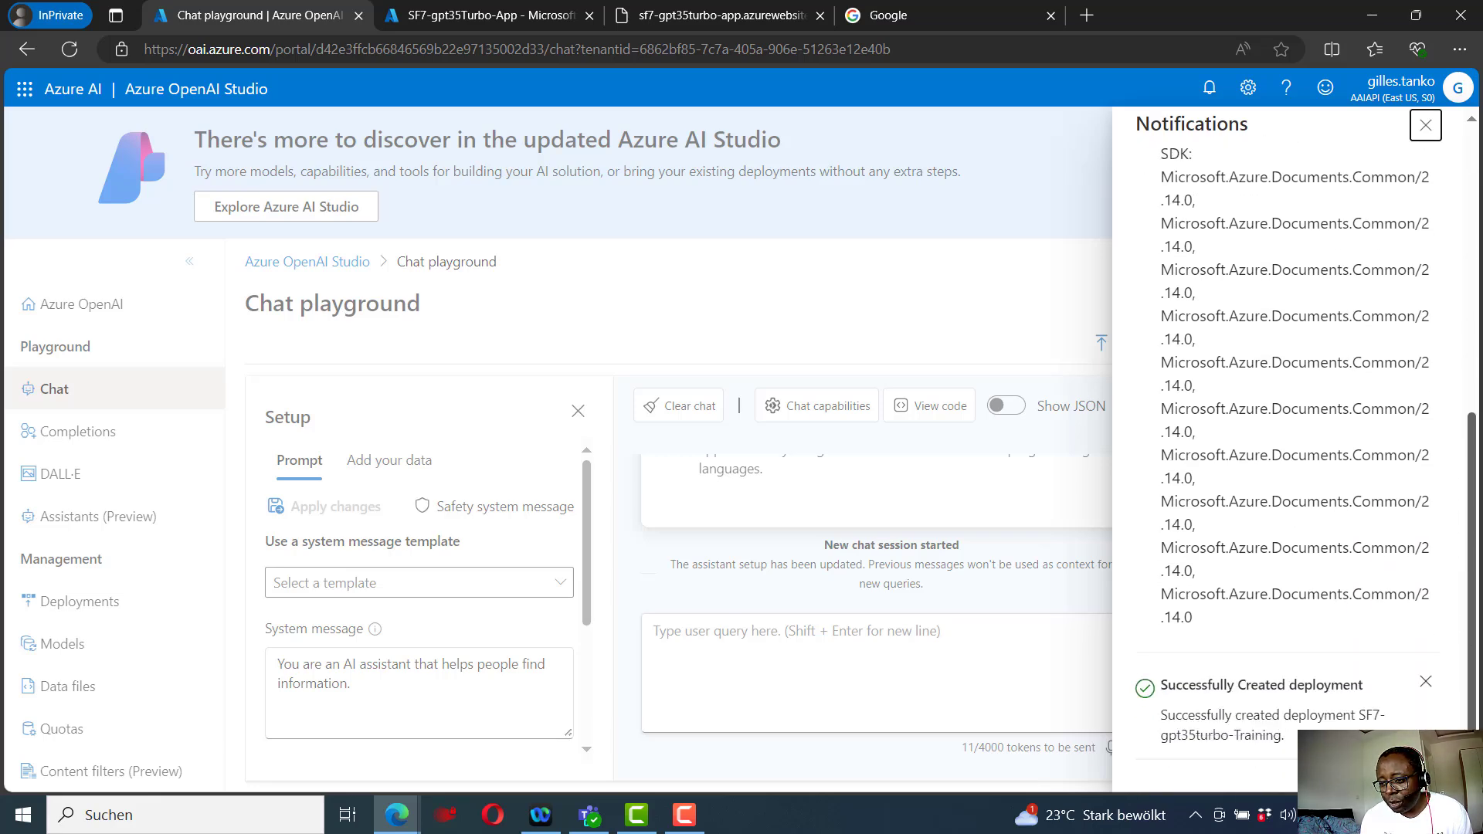
click(980, 227)
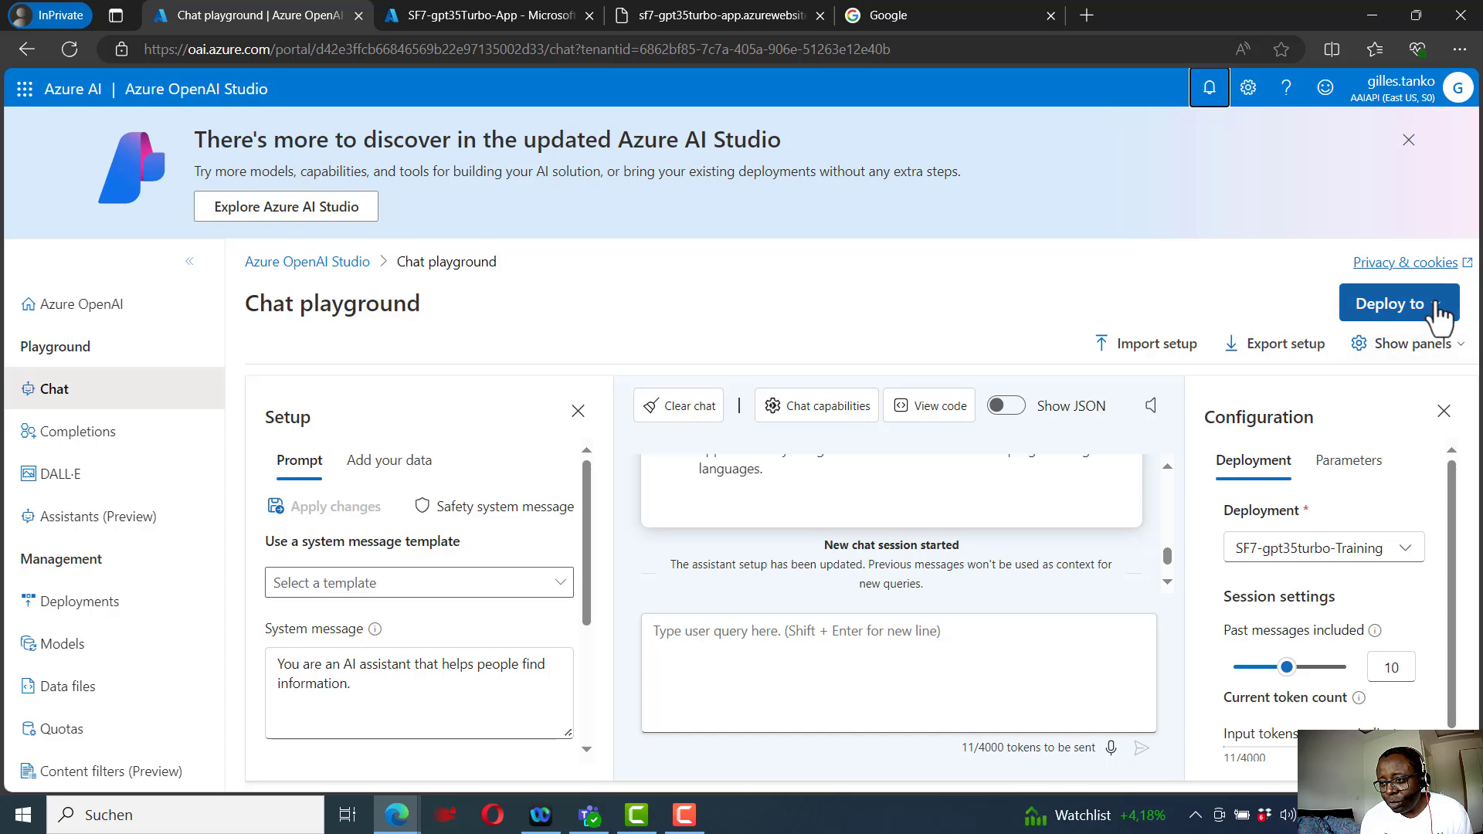
click(1438, 309)
click(1391, 348)
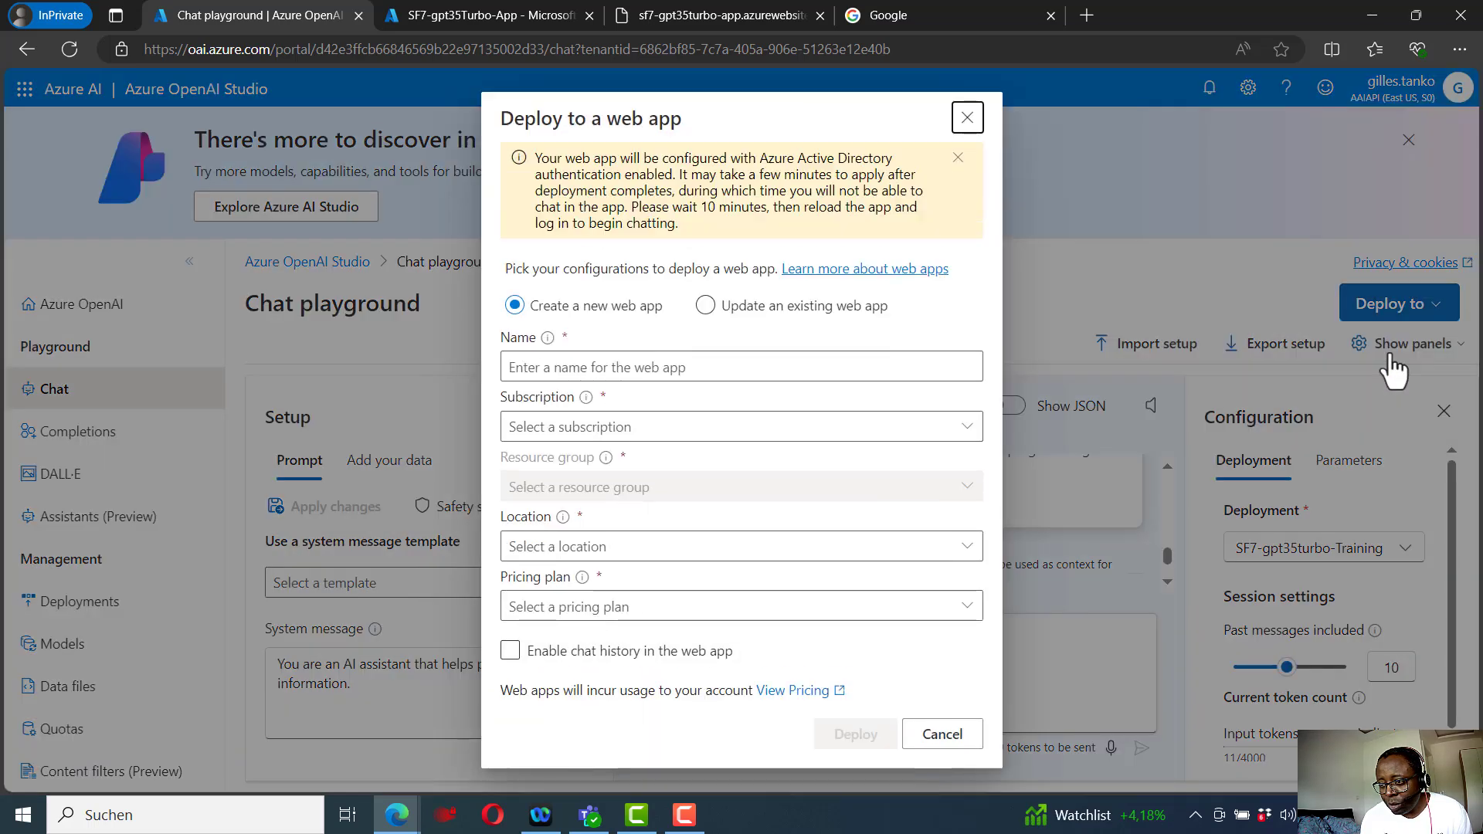
click(968, 119)
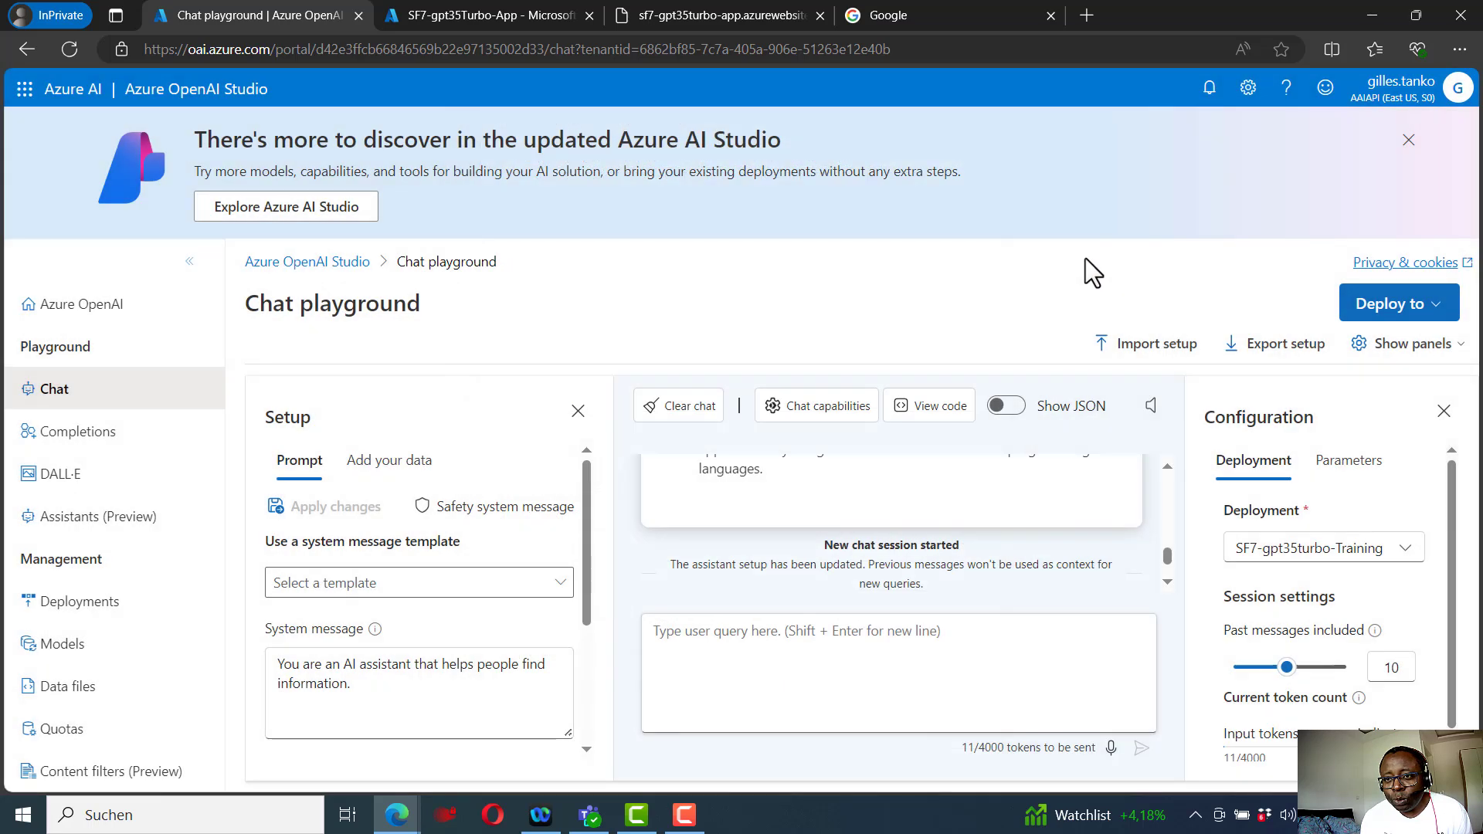
In the Azure portal, return to the home page, search for "app" and open SF7-gpt35Turbo-App from App Services.
click(456, 14)
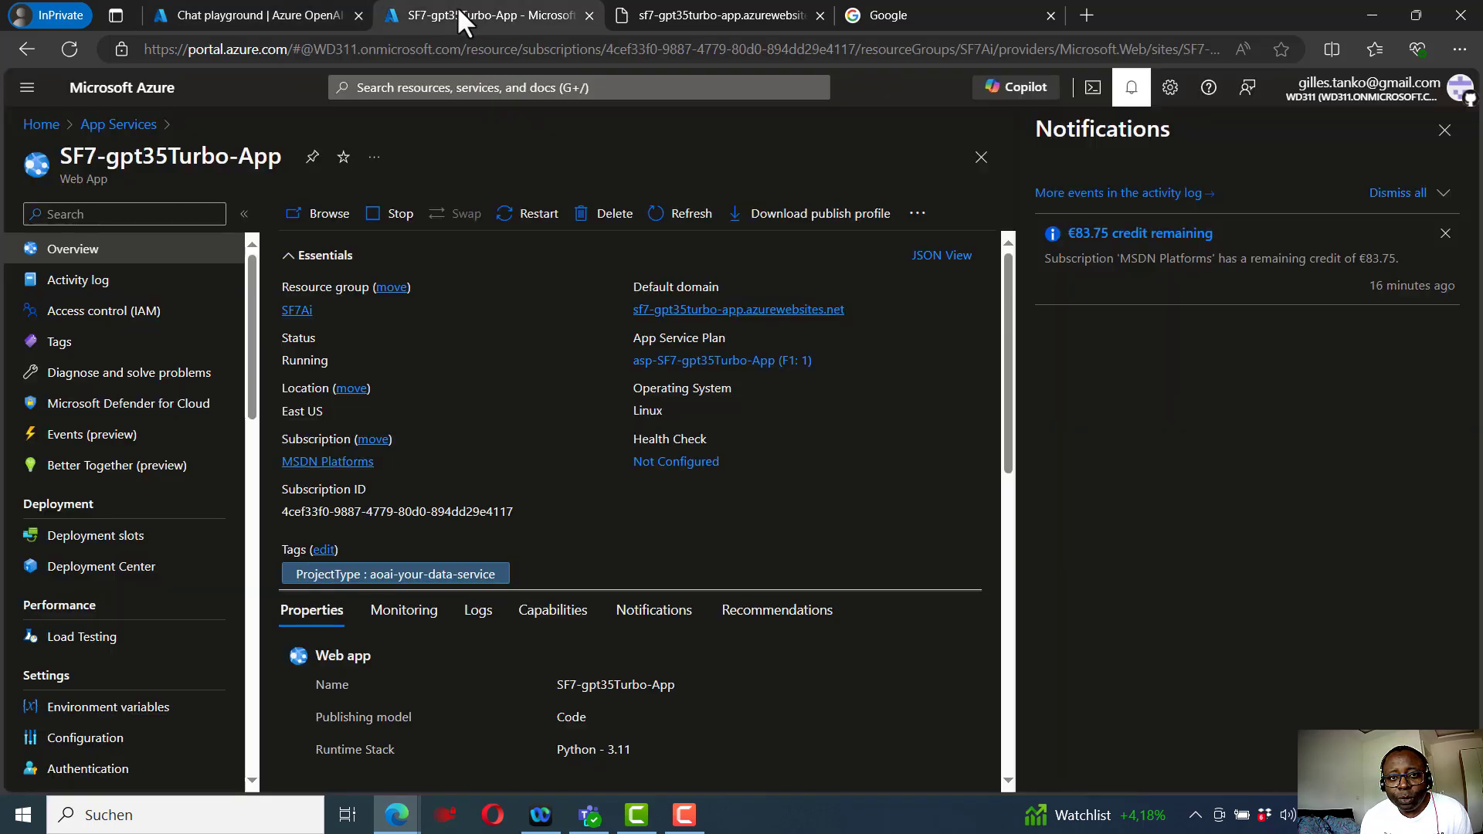
click(103, 128)
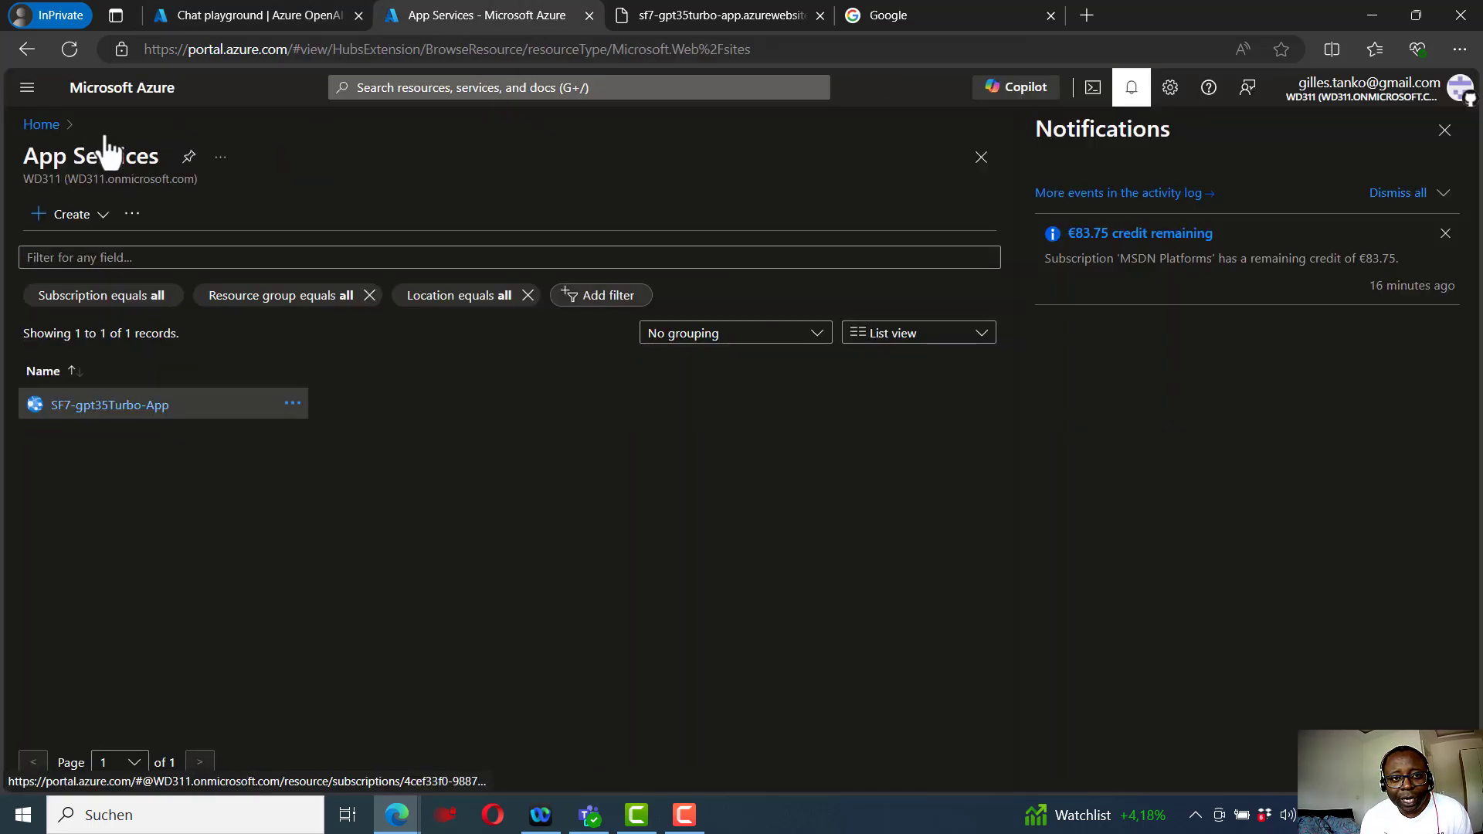
click(42, 126)
click(537, 87)
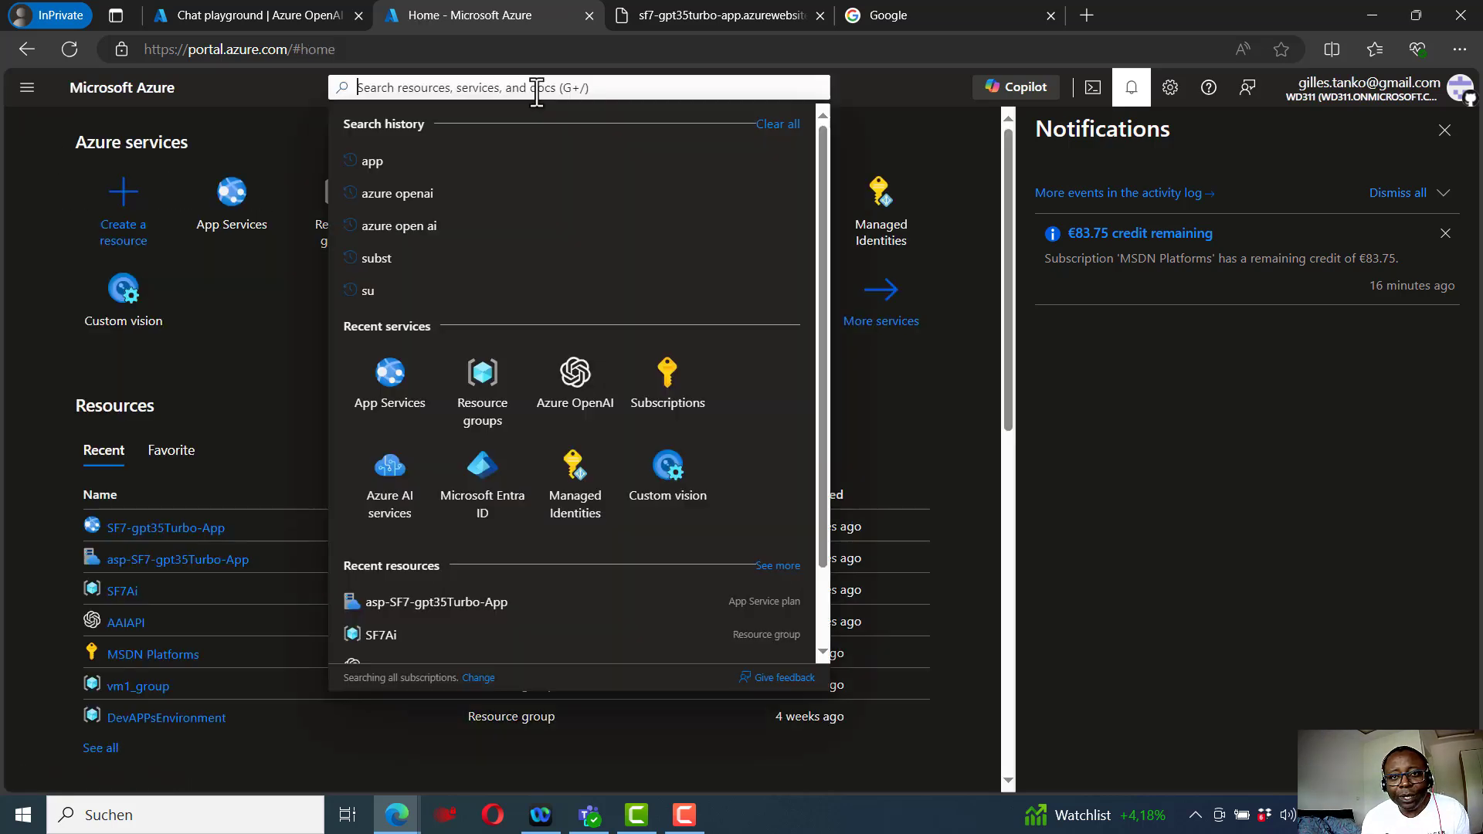
text(app)
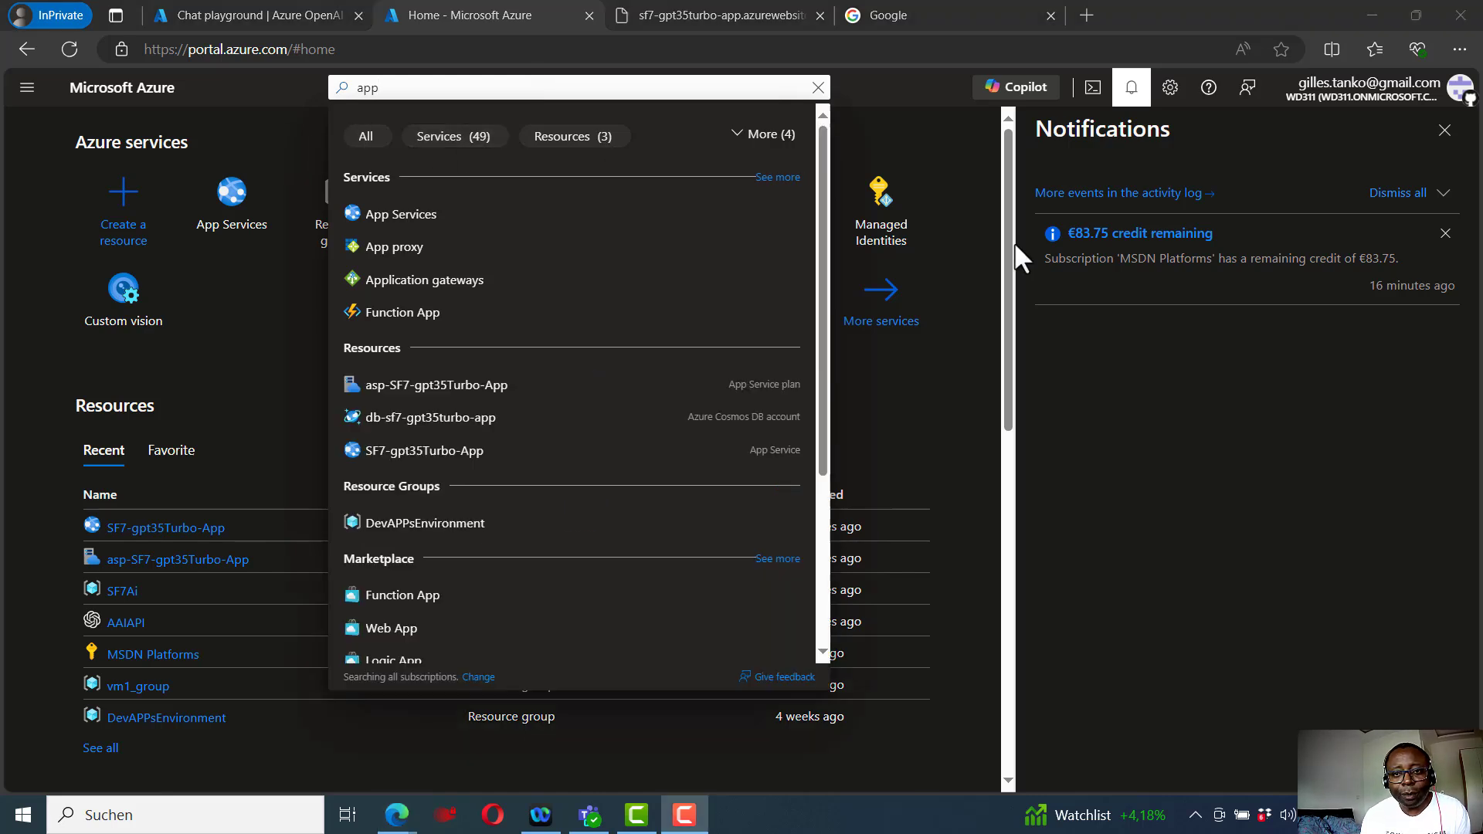
click(382, 214)
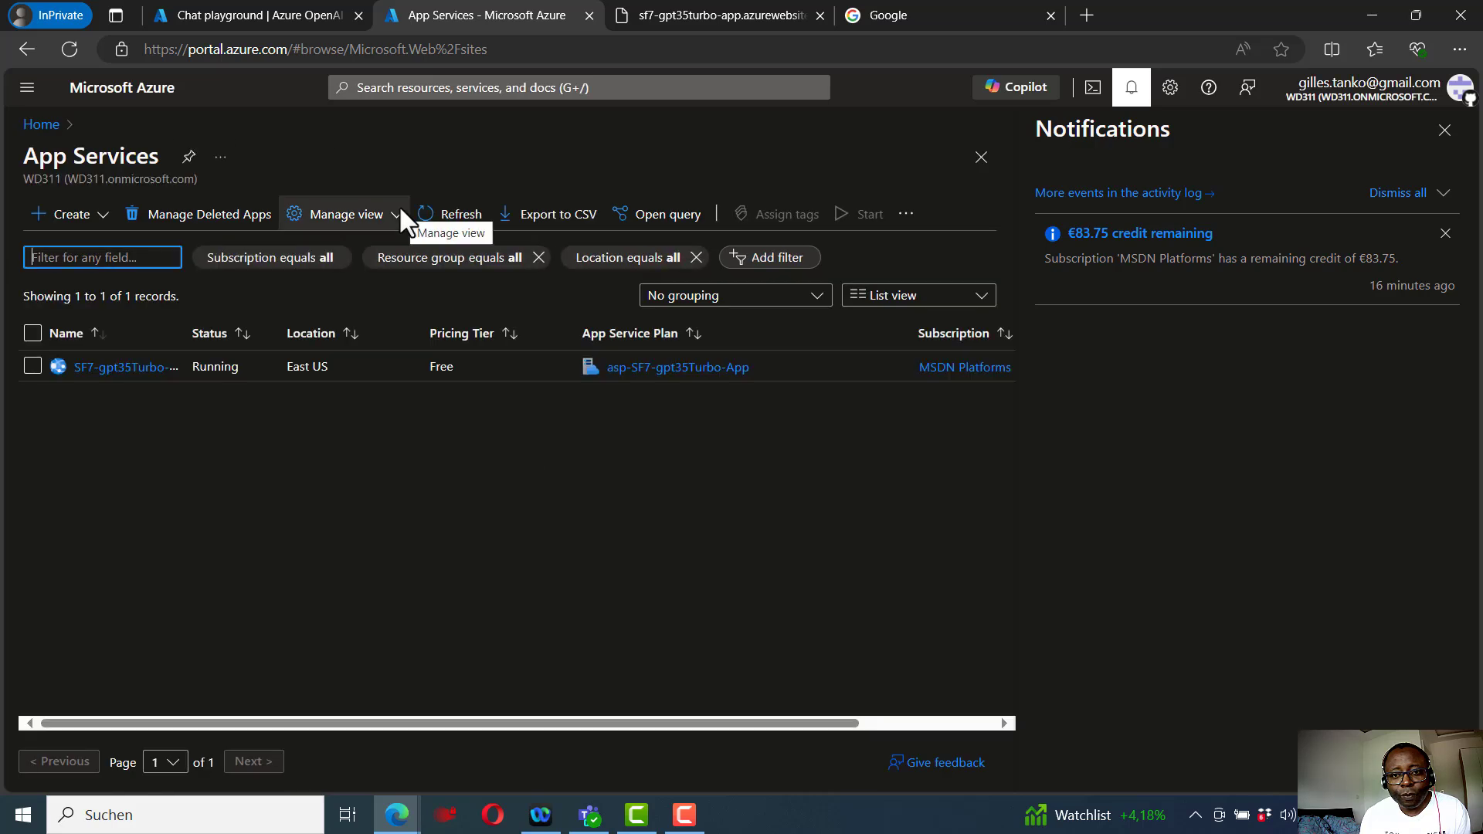
click(126, 367)
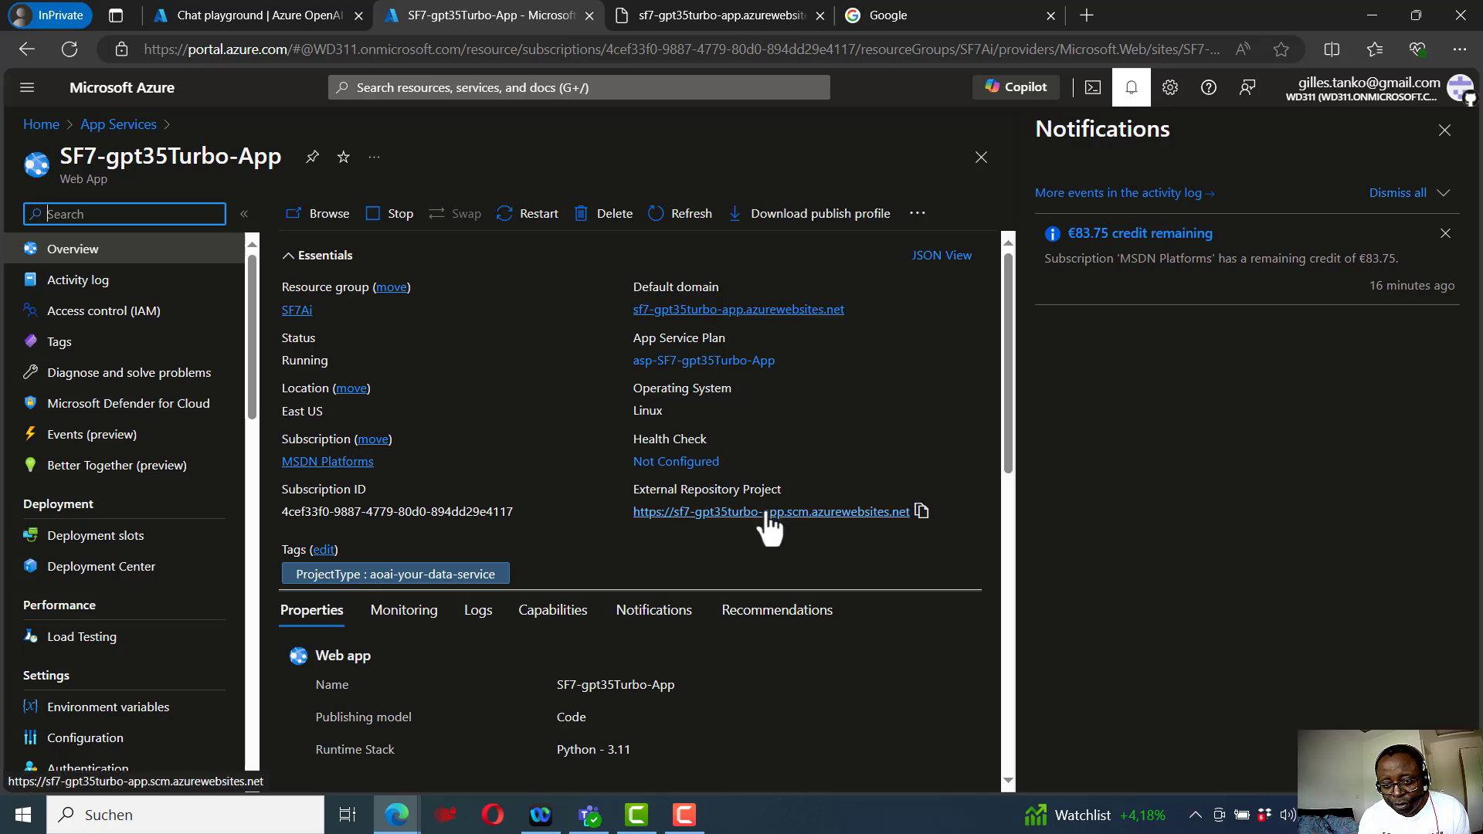
Copy the web app's External Repository Project URL and open it in the browser tab showing Google.
click(921, 511)
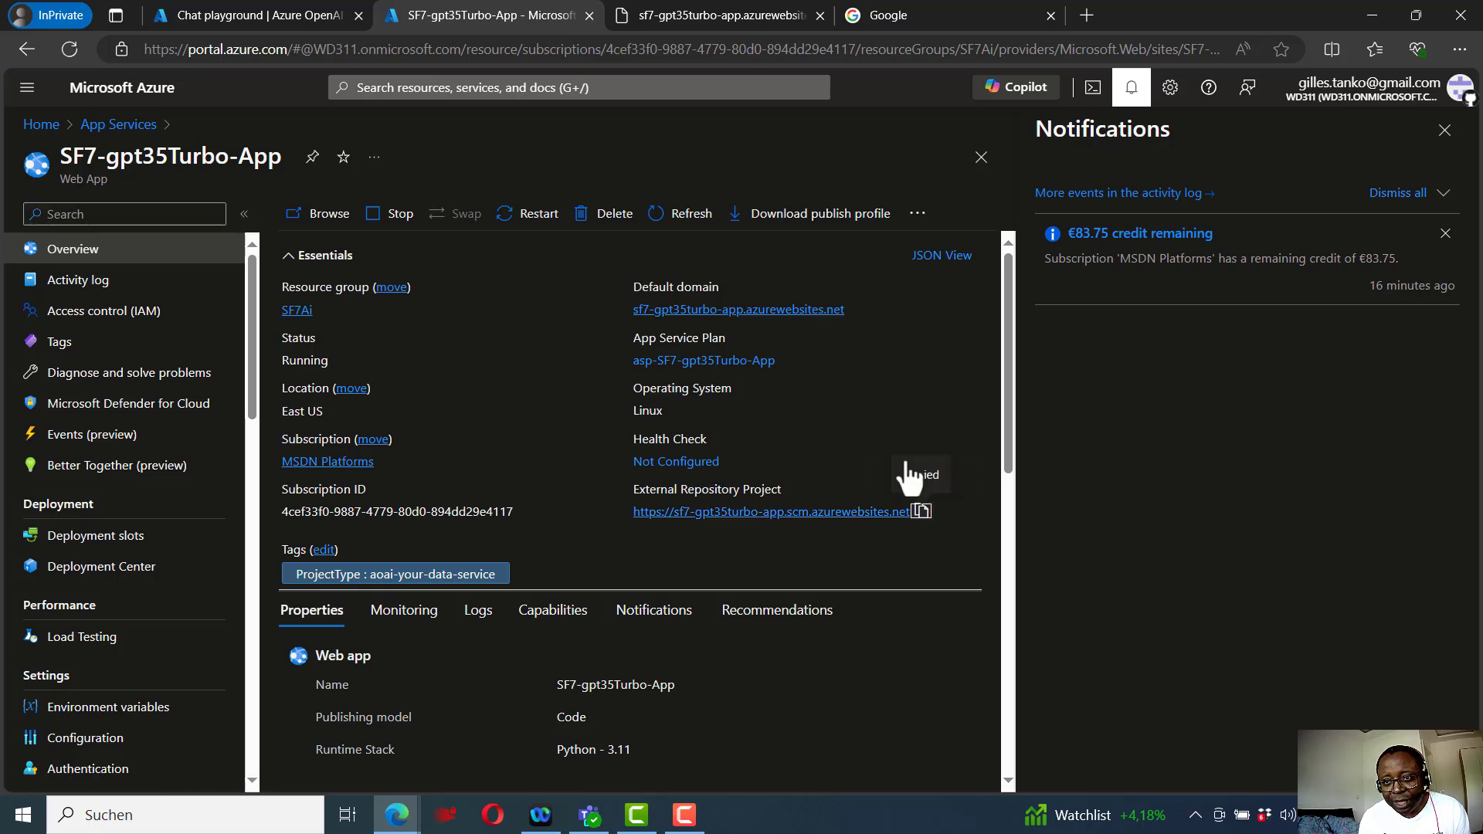
click(952, 9)
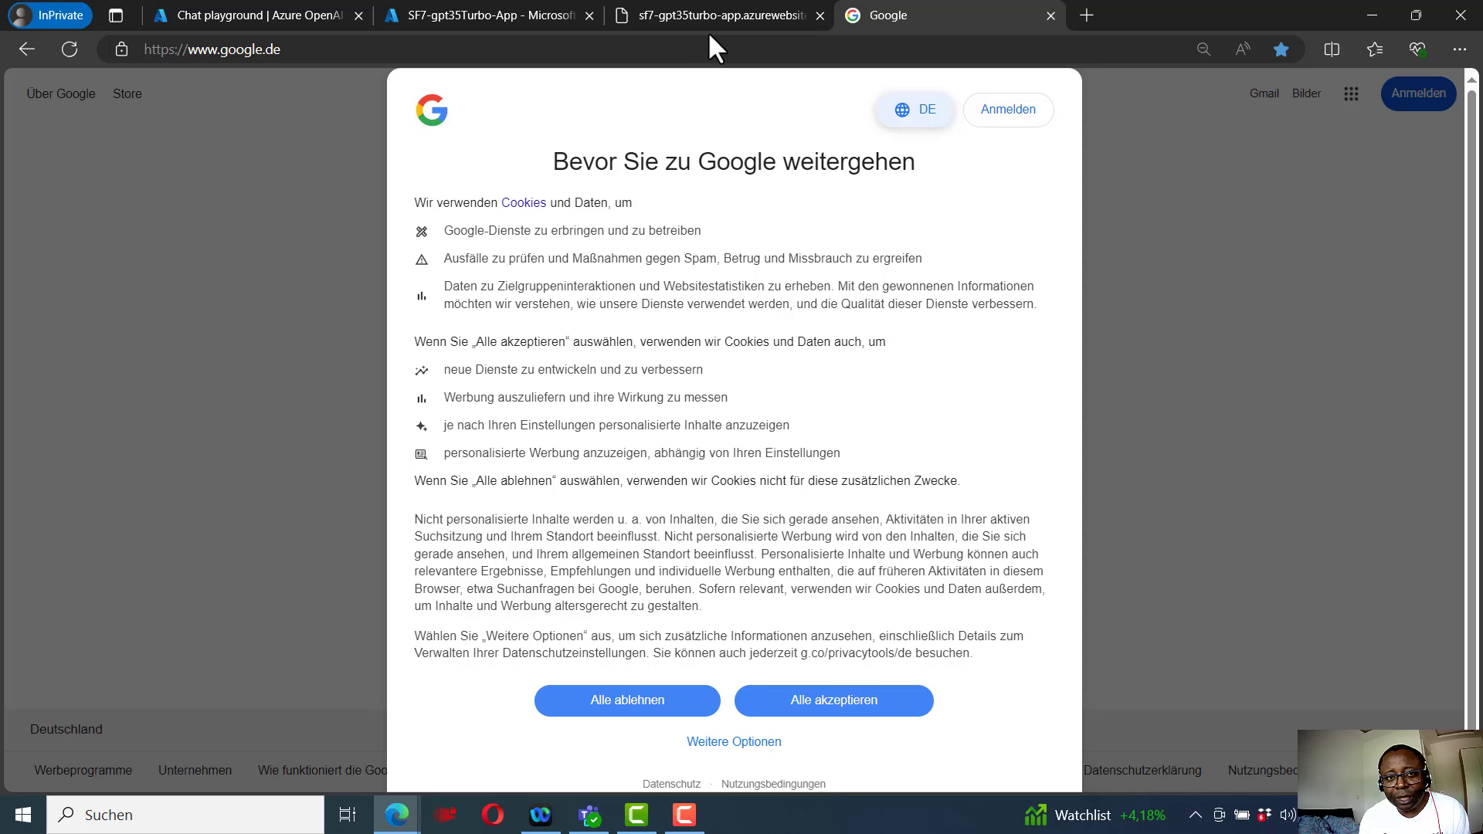
click(663, 49)
key(ctrl+v)
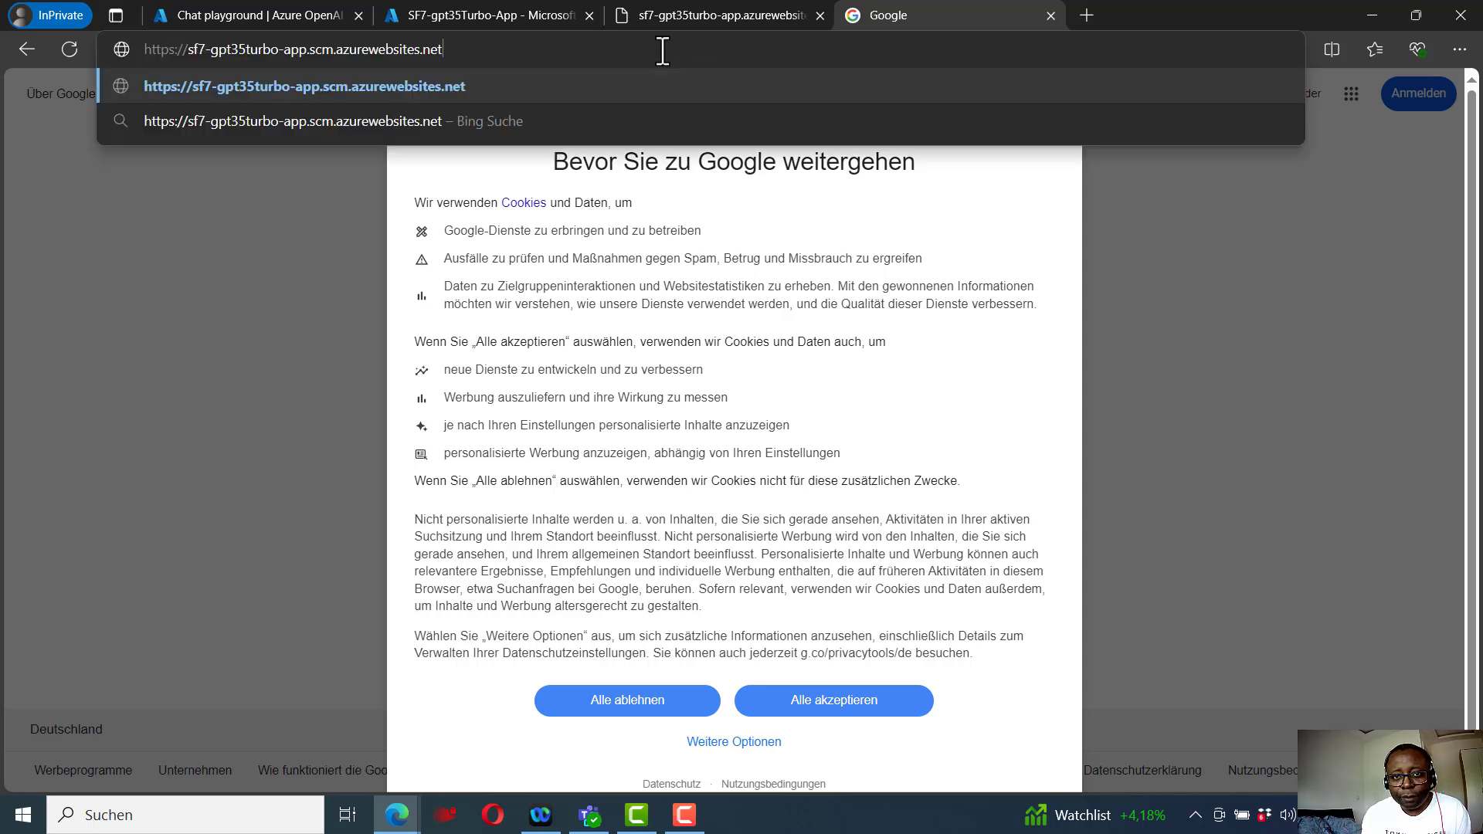
key(Return)
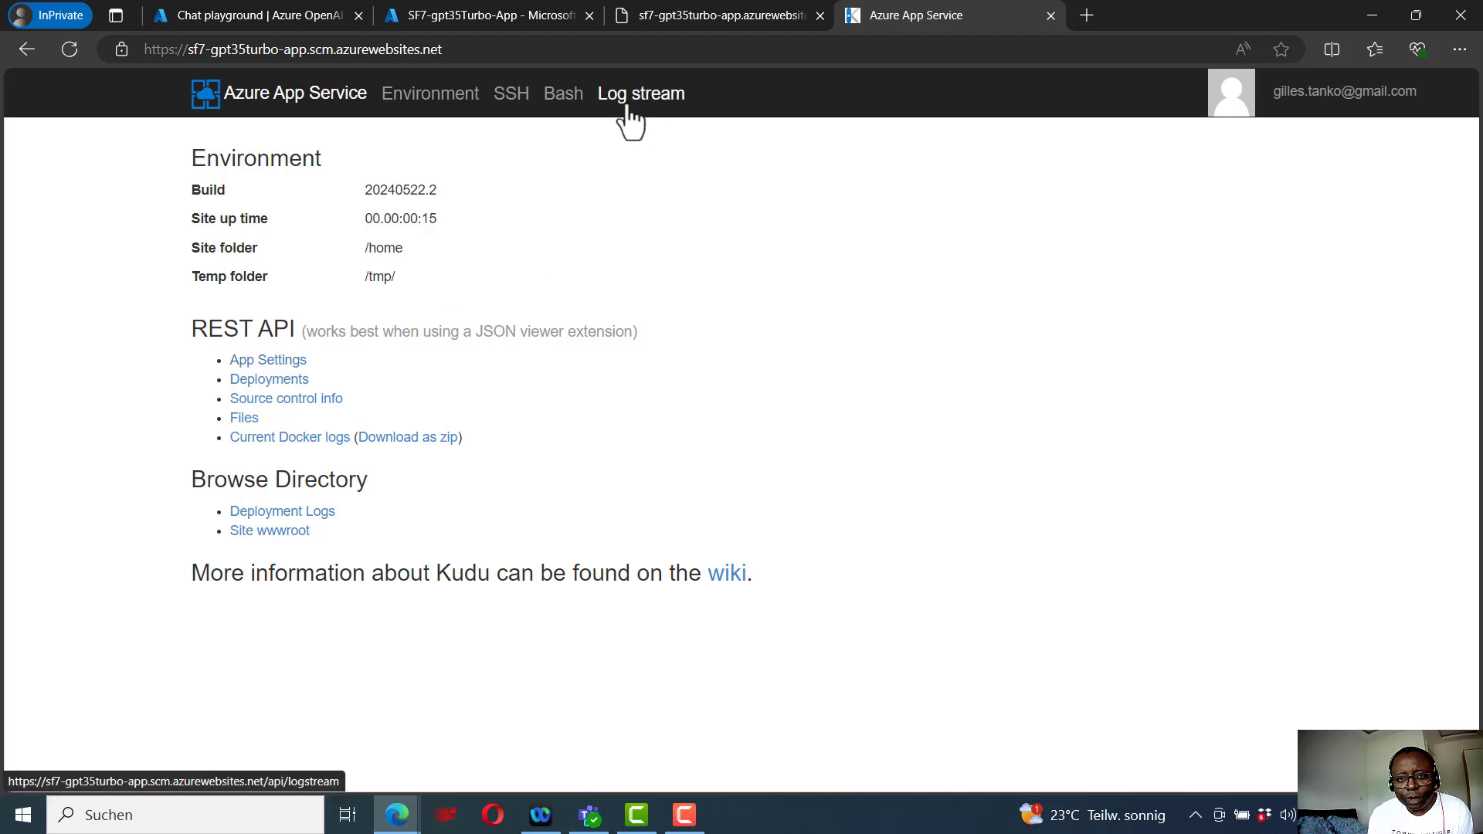
Start a new web app deployment from the Azure OpenAI chat playground, named SF7GTA, under the MSDN Platforms subscription.
click(210, 16)
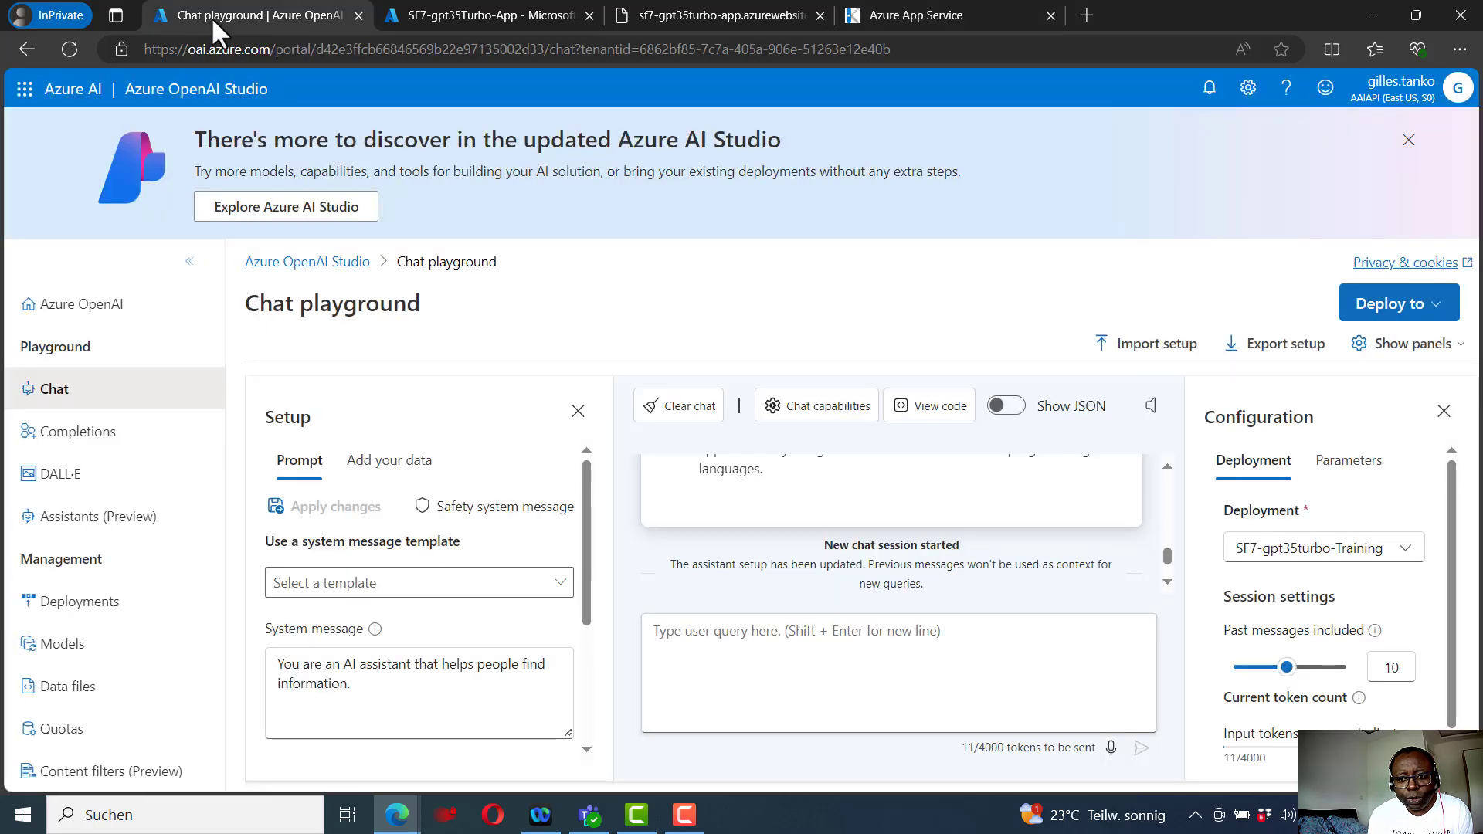
click(1422, 311)
click(1403, 347)
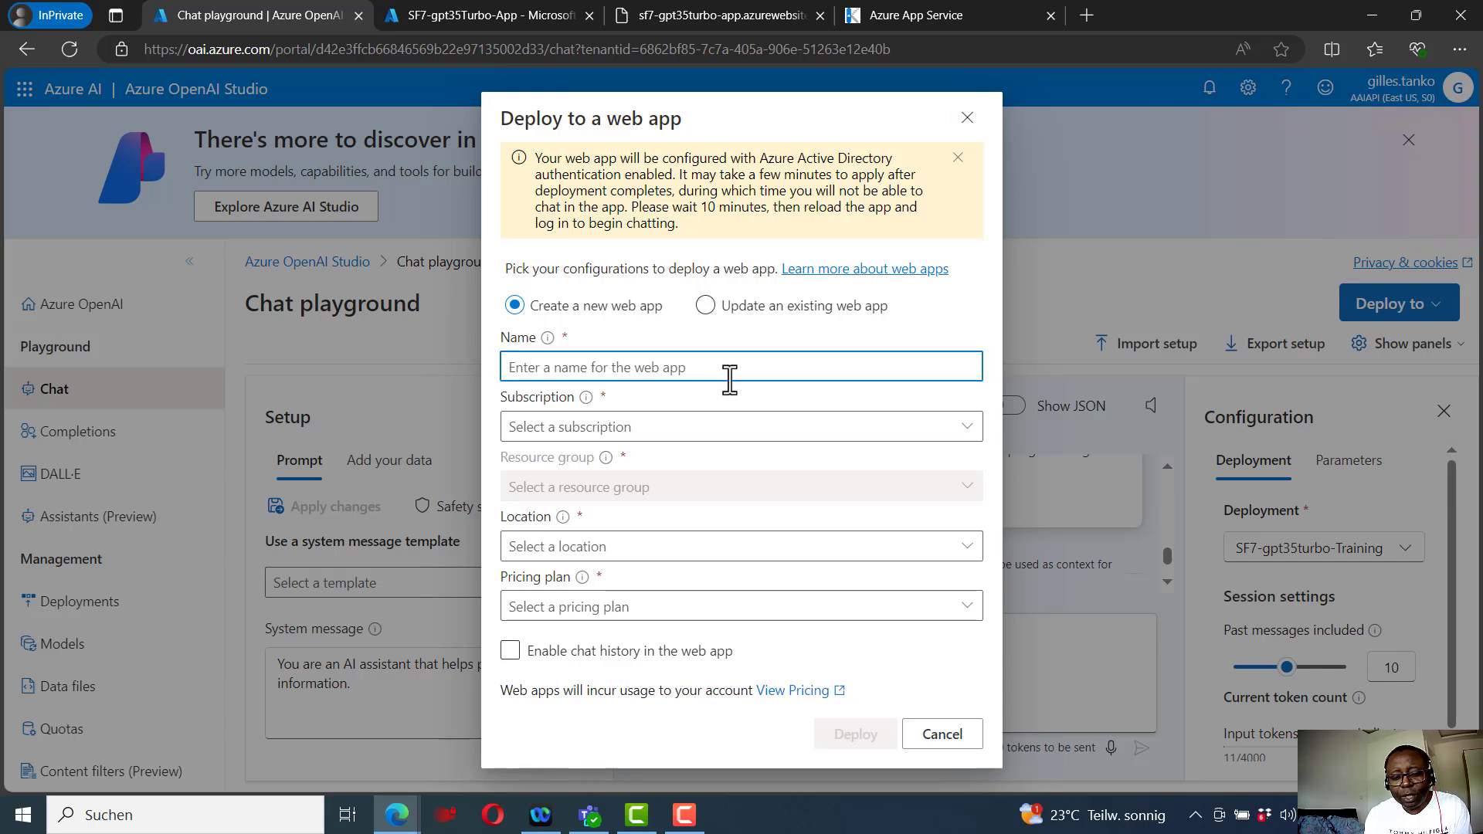
text(SF7GTA)
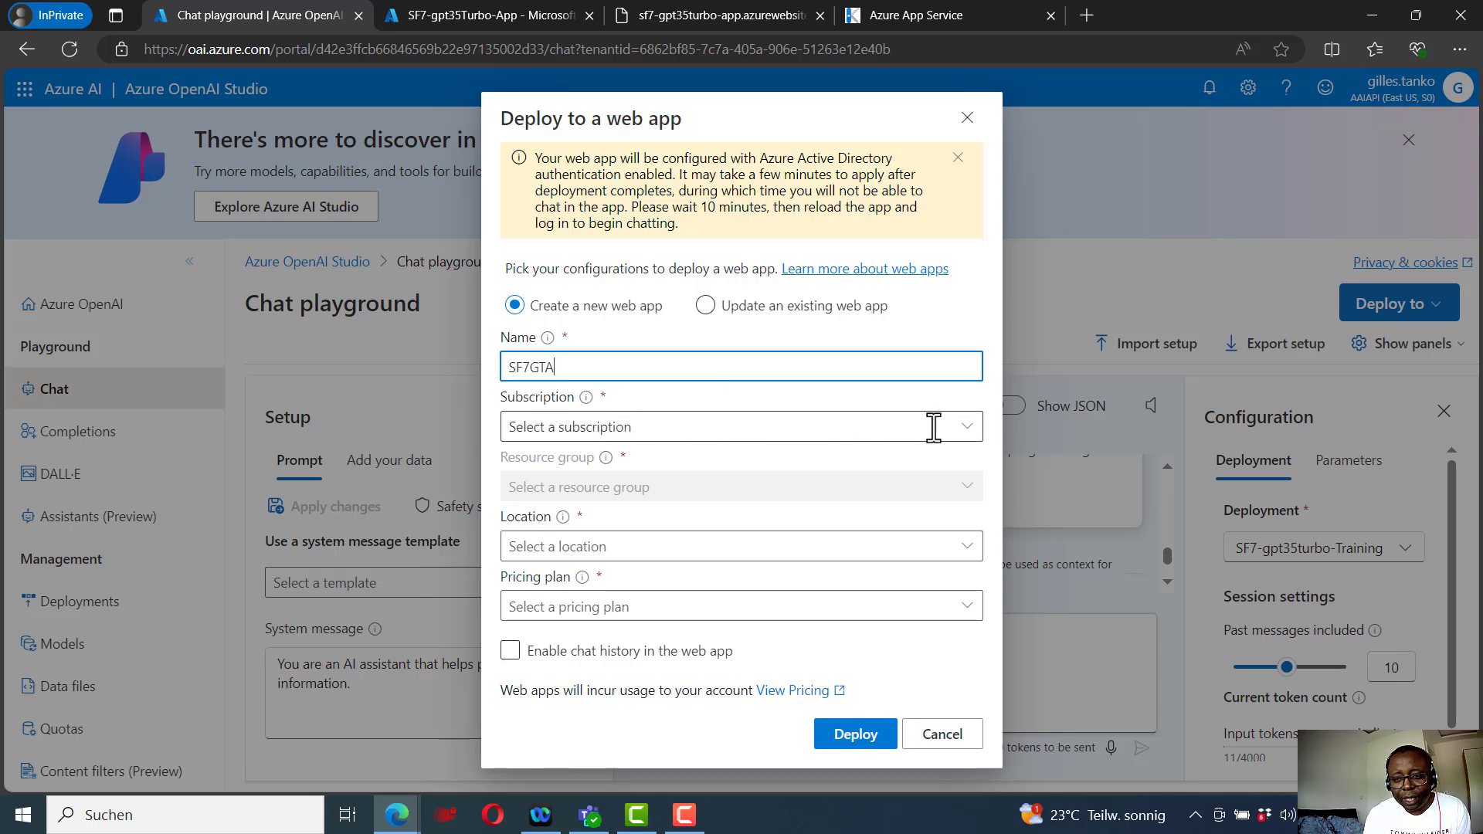
click(967, 432)
click(966, 433)
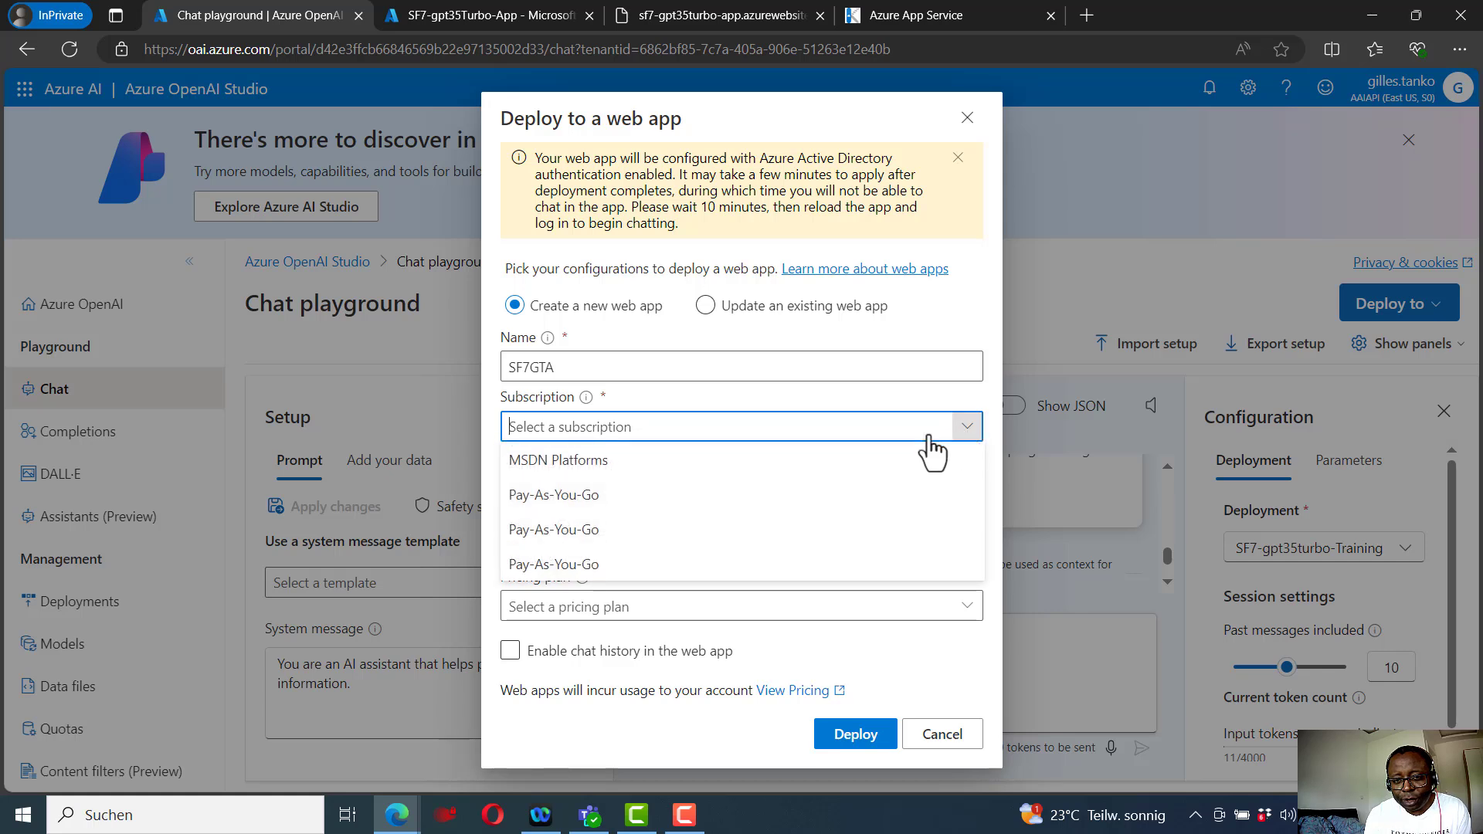
click(630, 467)
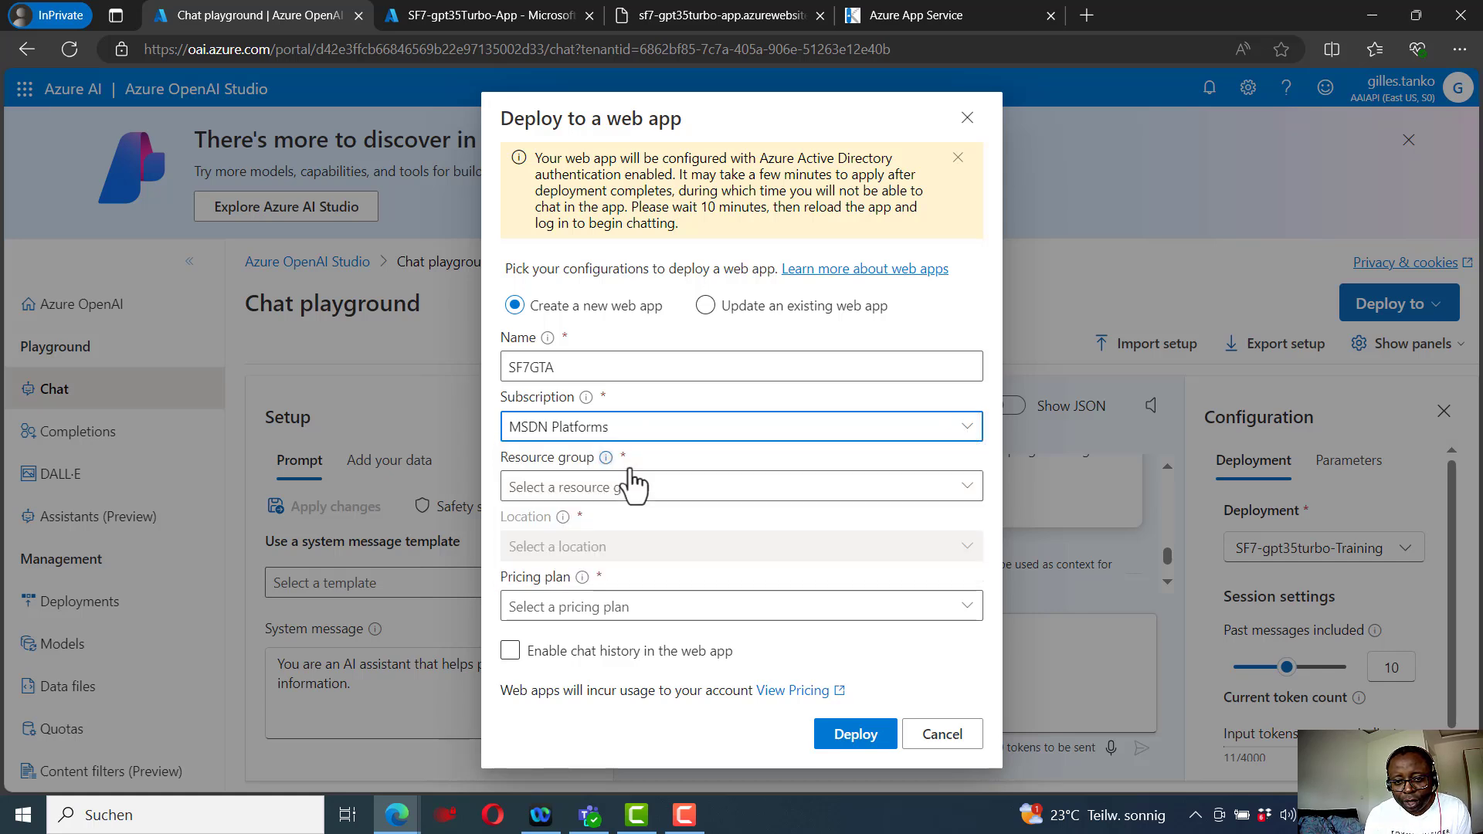
Set the web app's resource group to SF7Ai, location to East US and pricing plan to Free (F1).
click(968, 488)
click(554, 572)
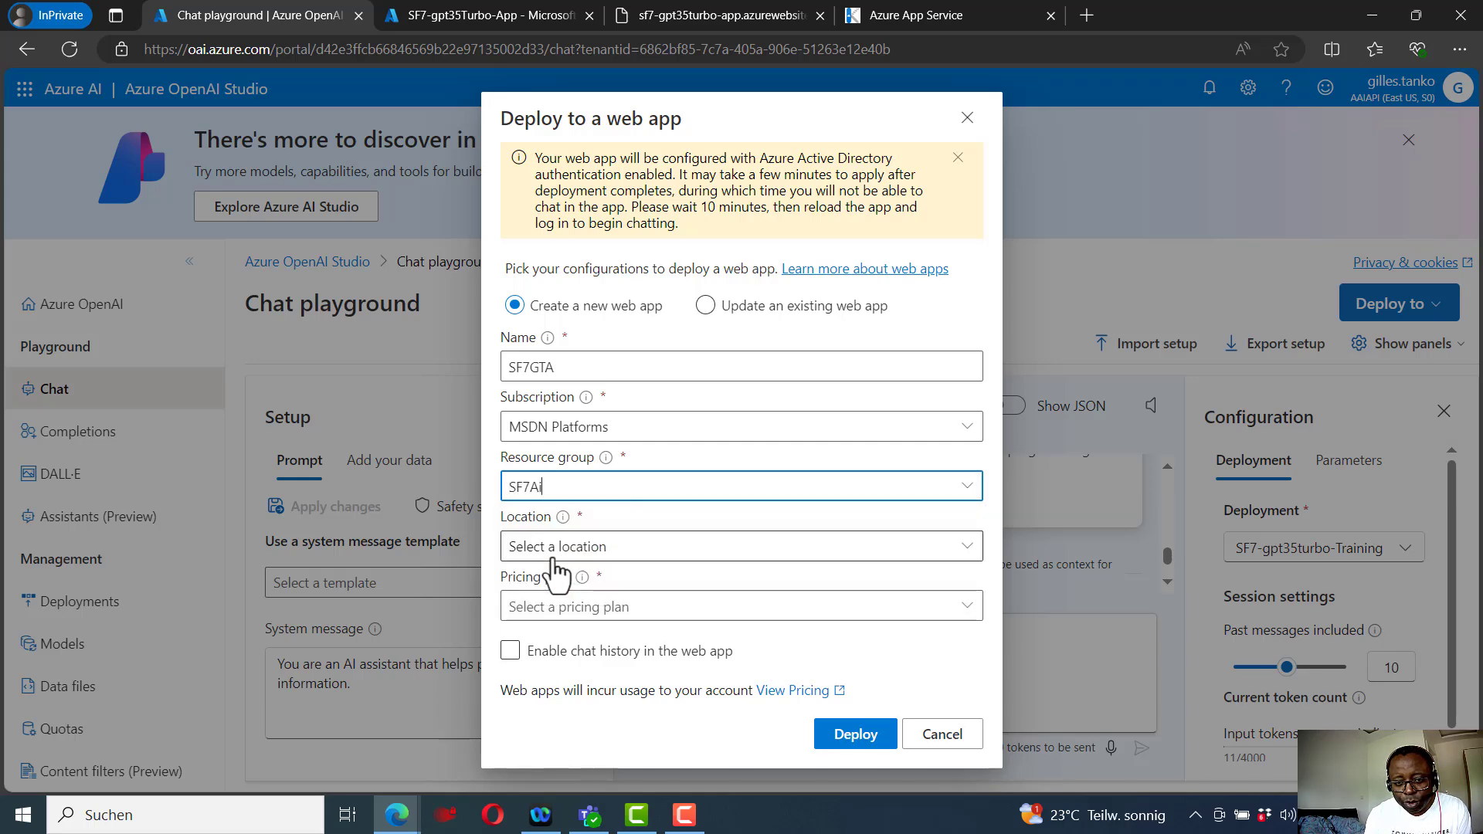
click(970, 549)
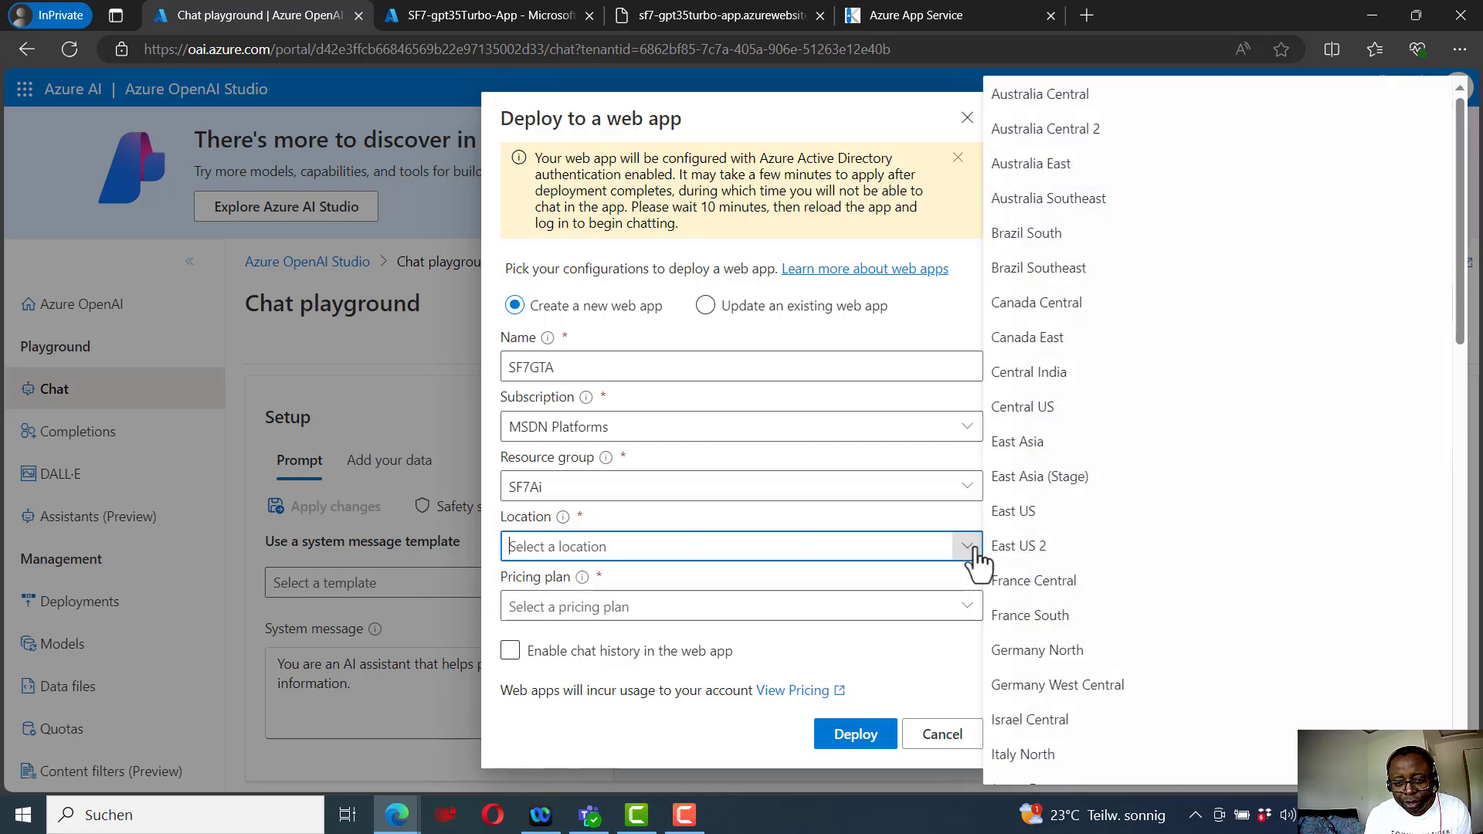
click(1054, 512)
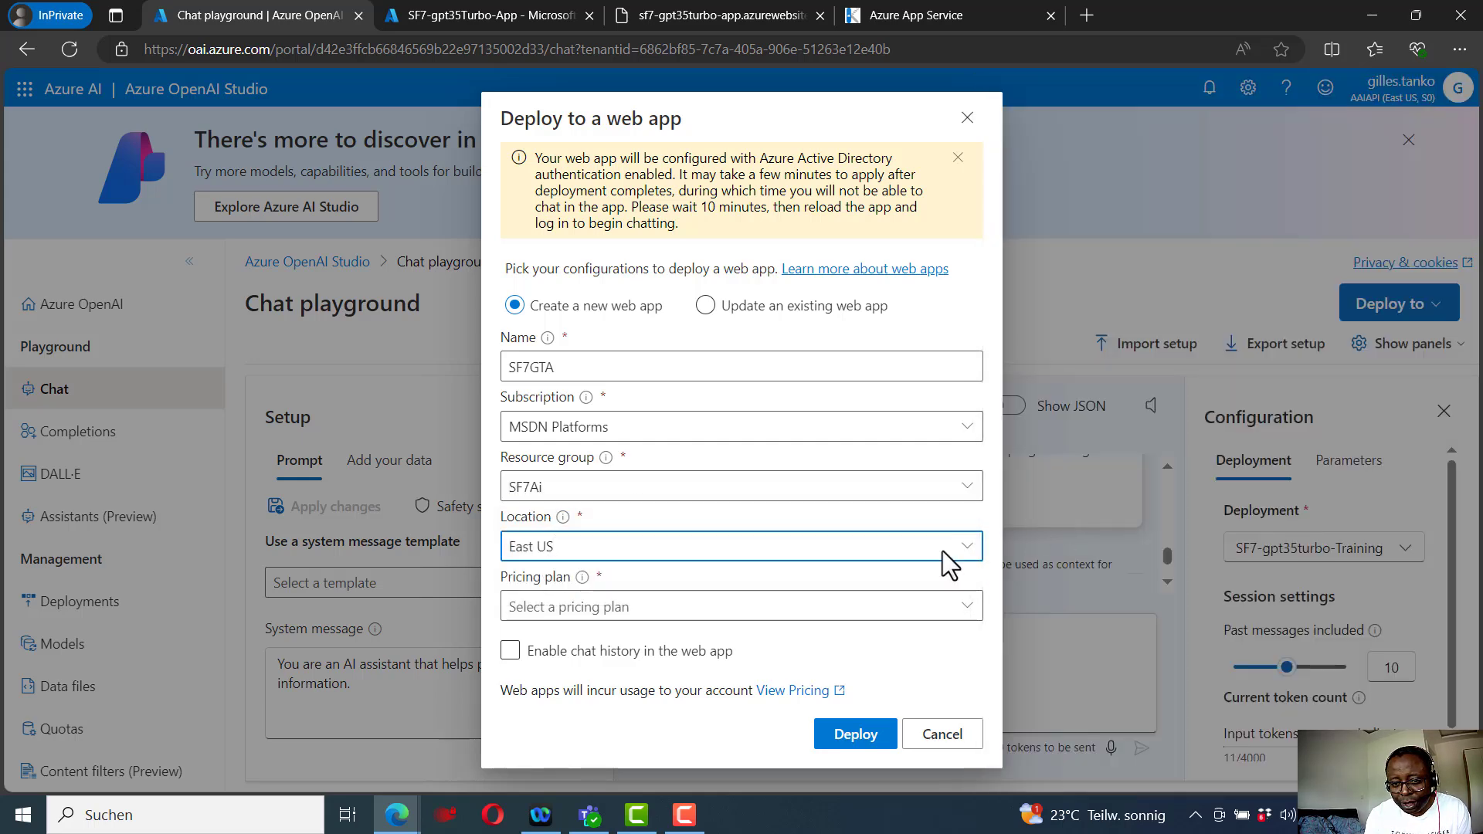
click(977, 610)
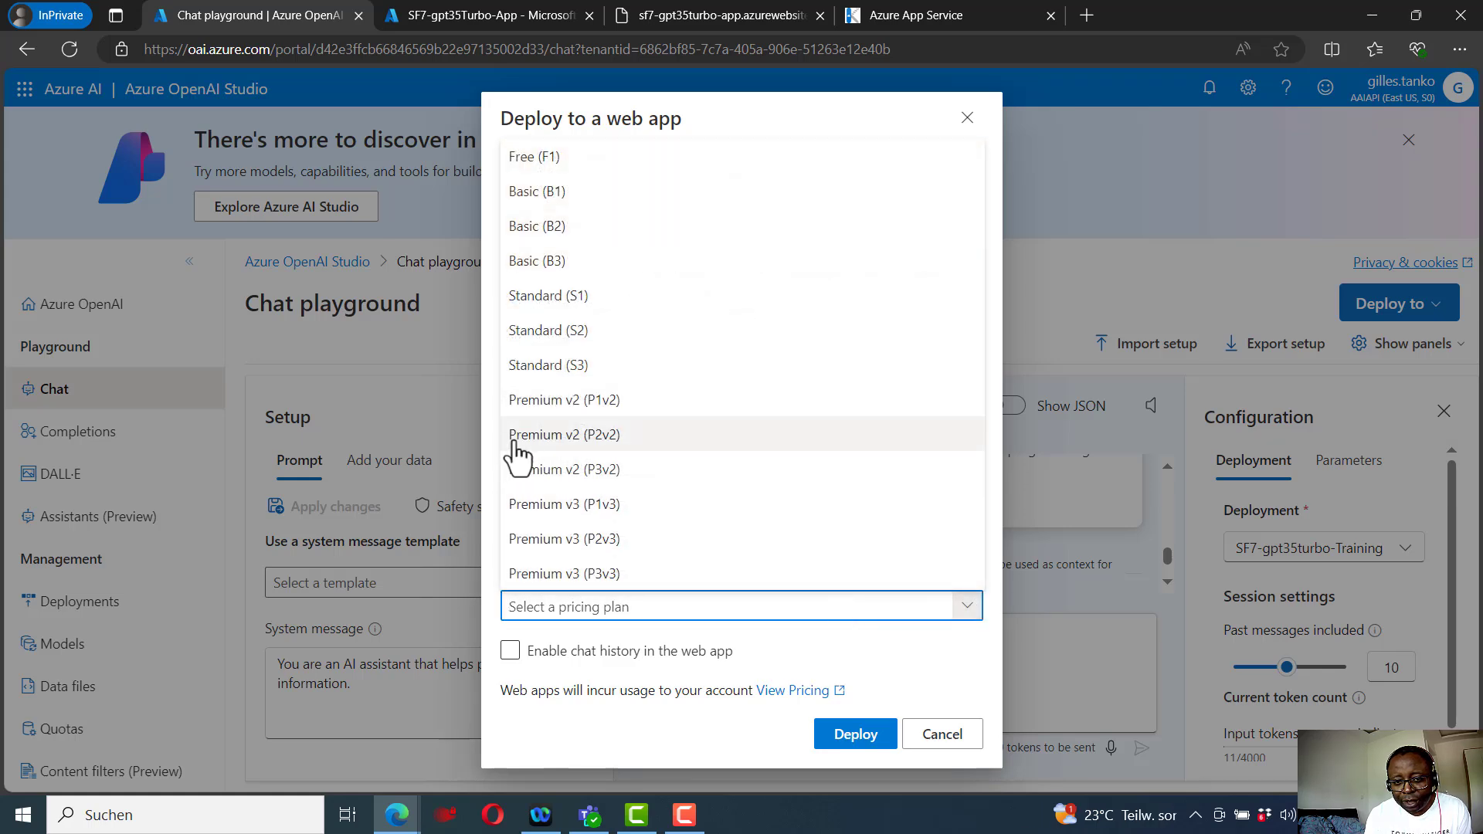
click(642, 158)
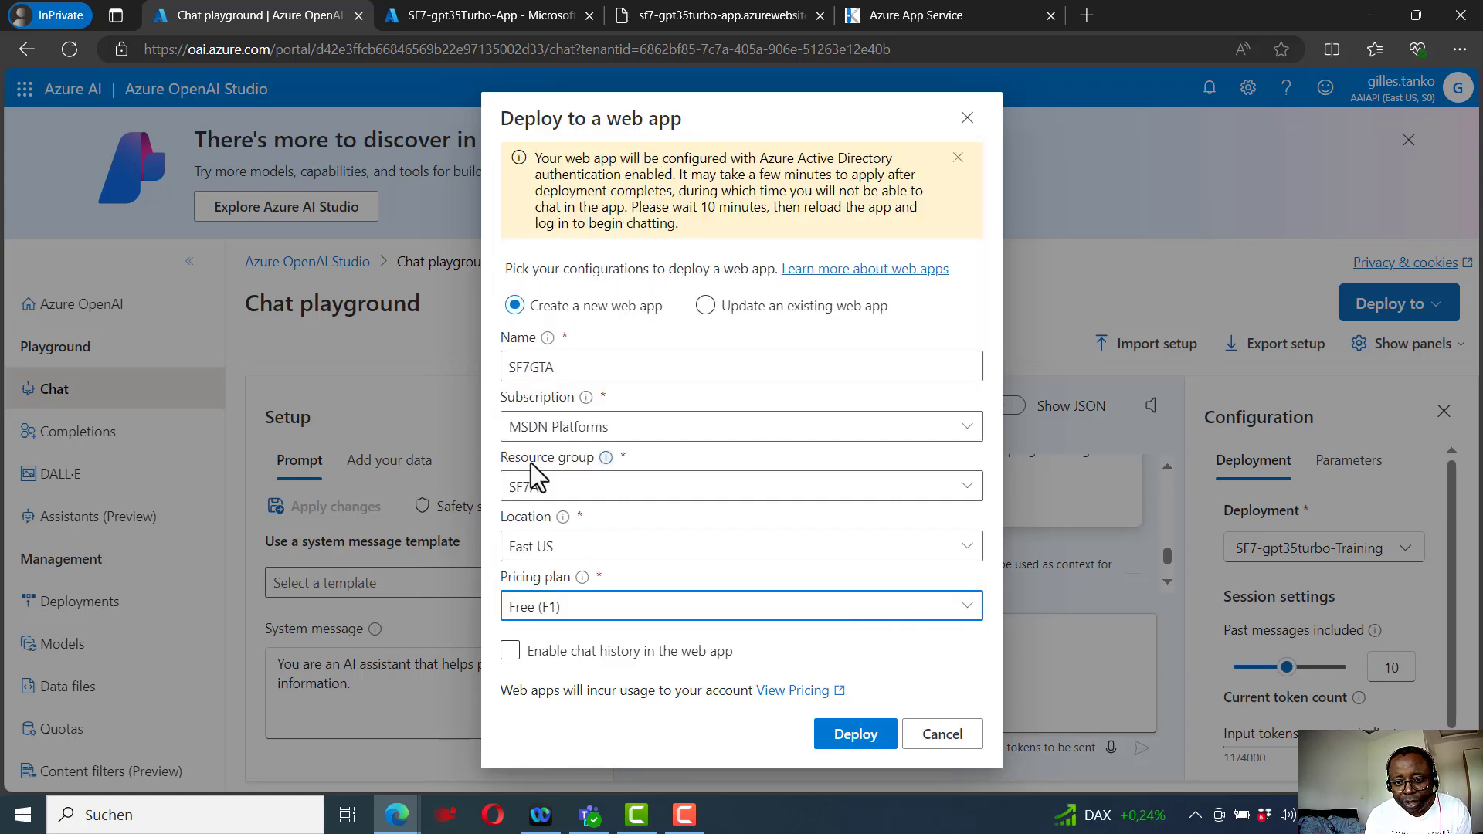
Leave chat history disabled for the web app and deploy it.
click(519, 653)
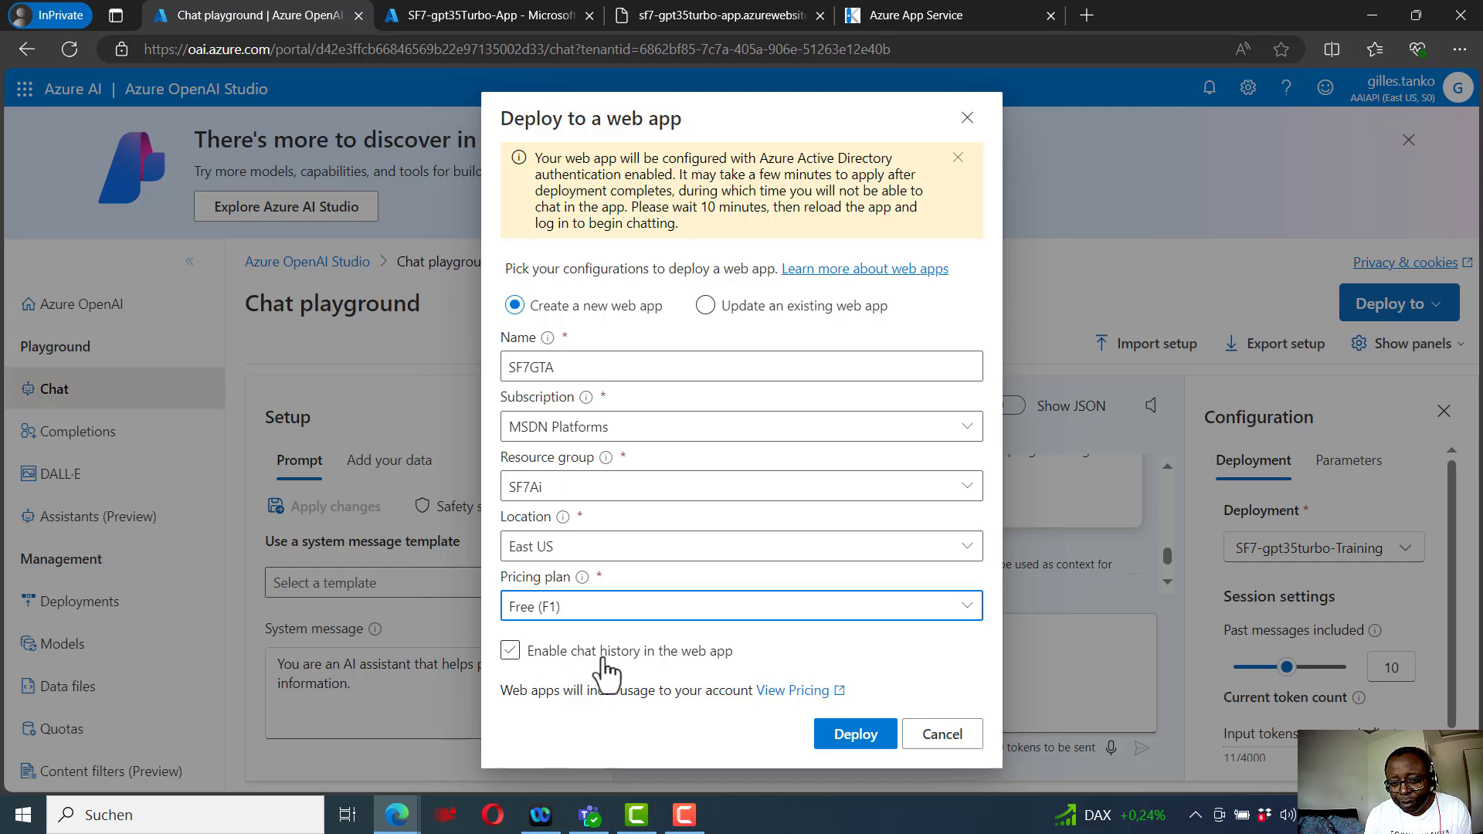
click(661, 658)
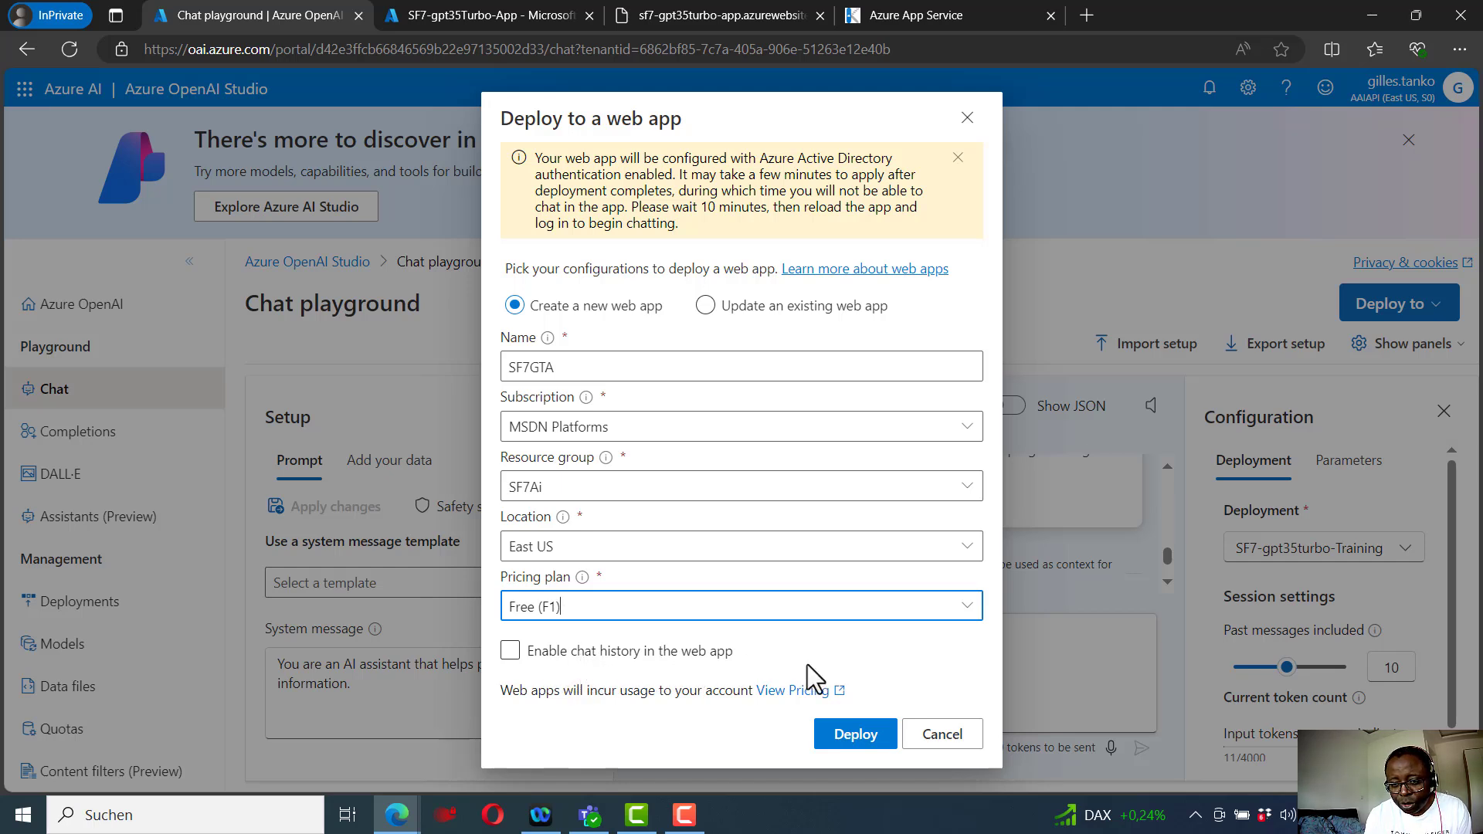
click(849, 744)
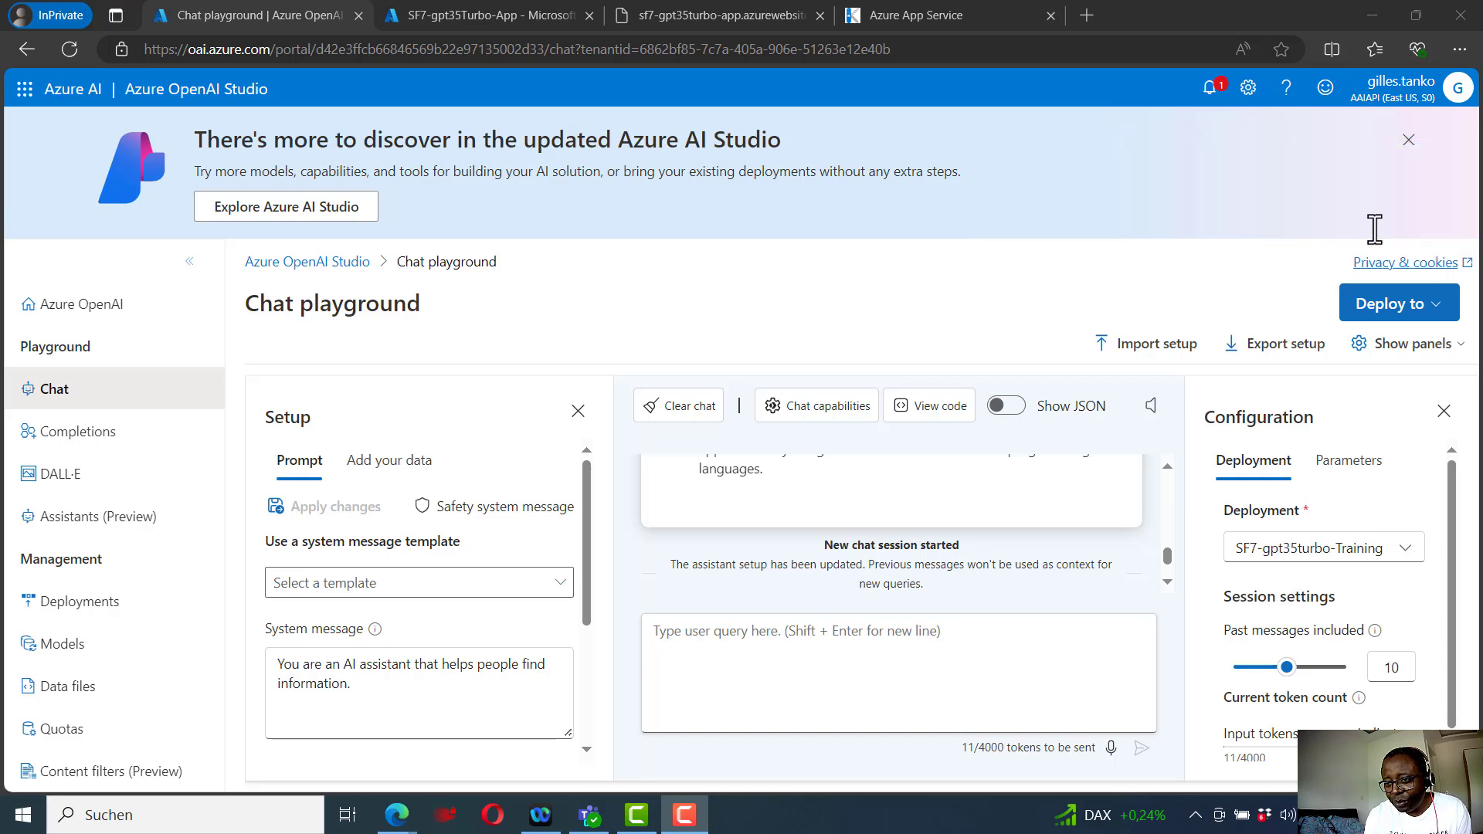
click(1079, 240)
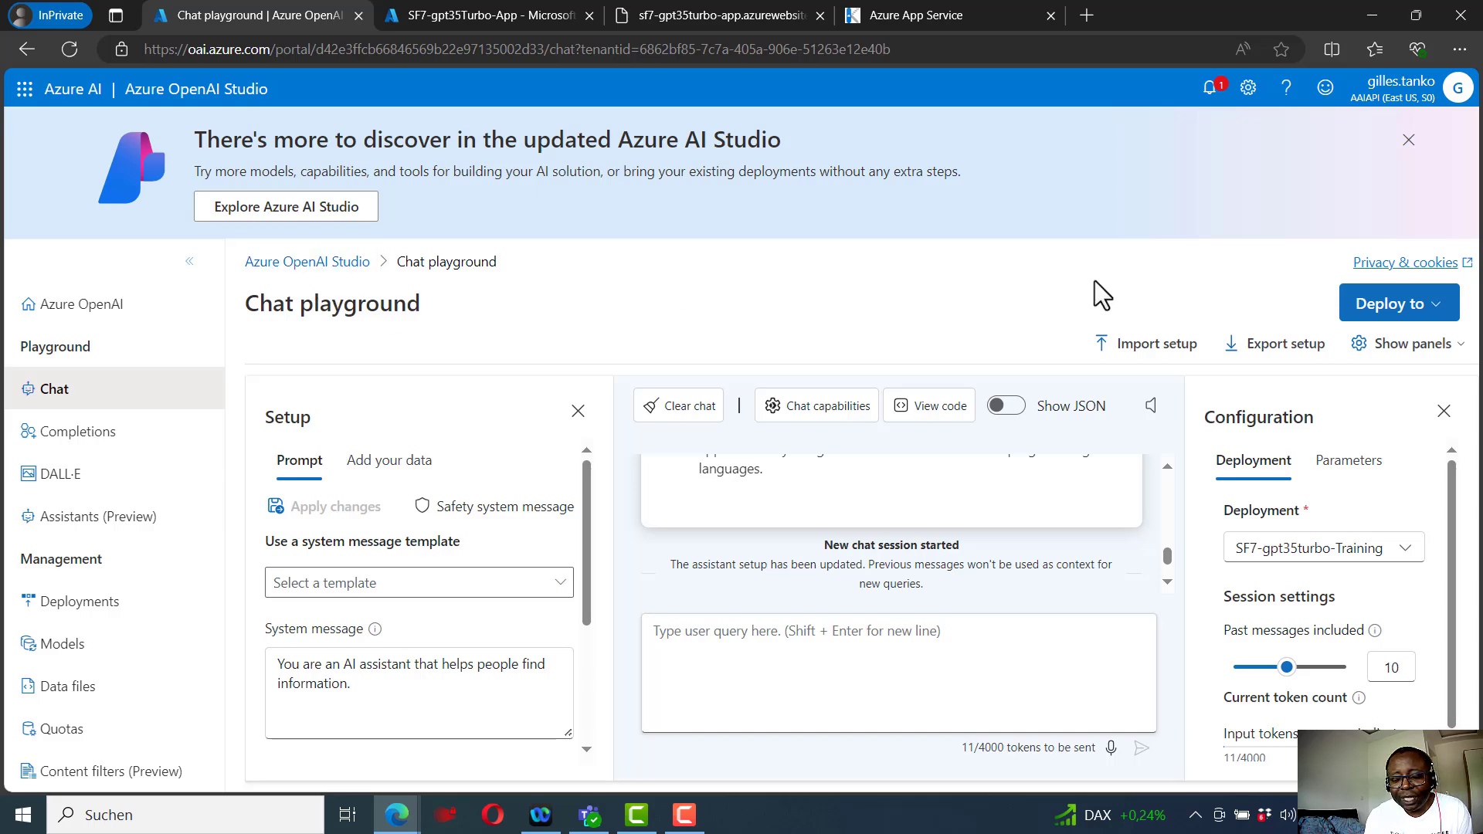
Check the open SF7-gpt35Turbo-App and Azure App Service browser tabs and return to the Azure portal home page.
click(483, 13)
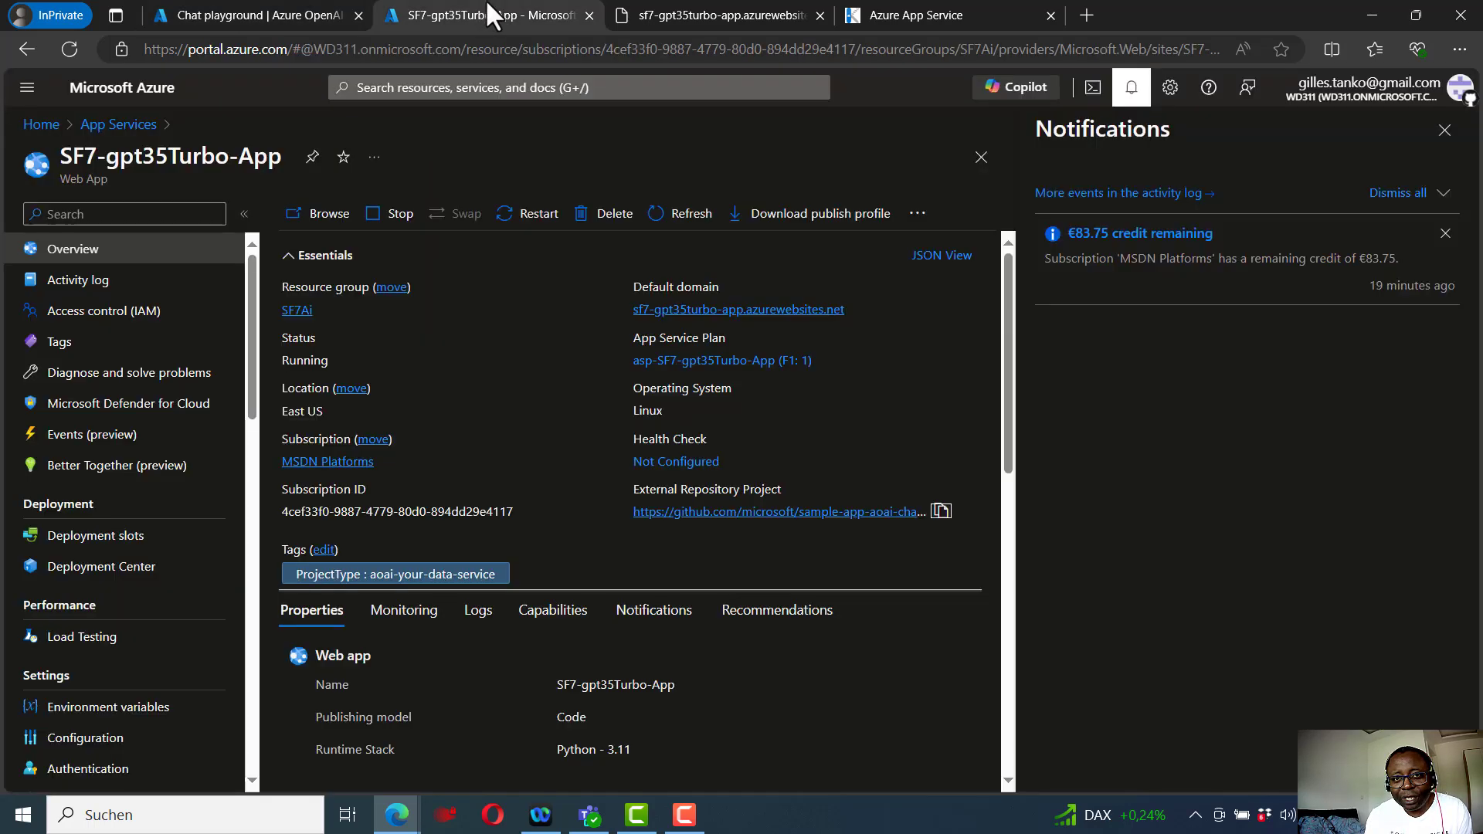
click(680, 13)
click(447, 3)
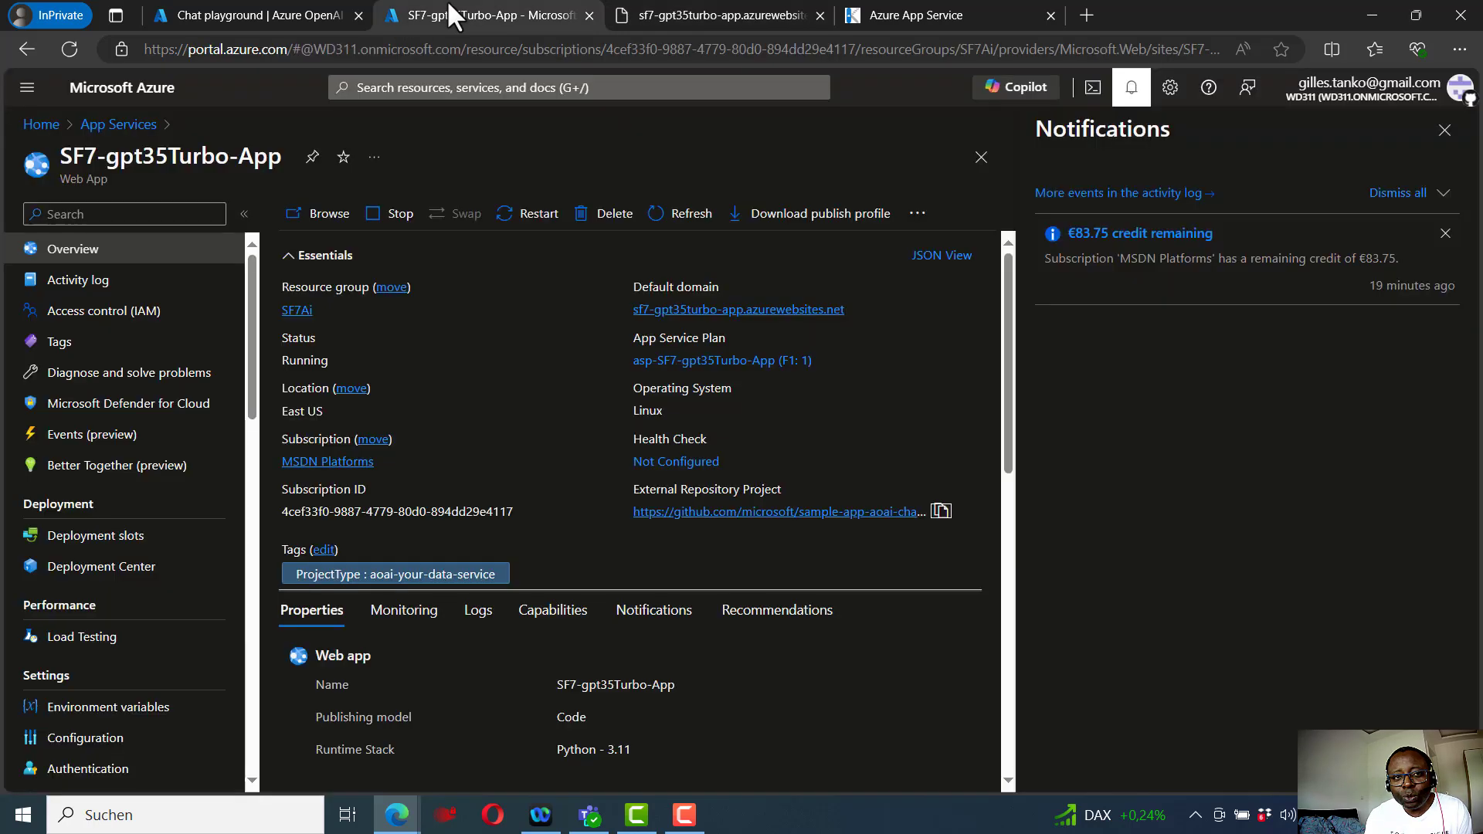
click(987, 13)
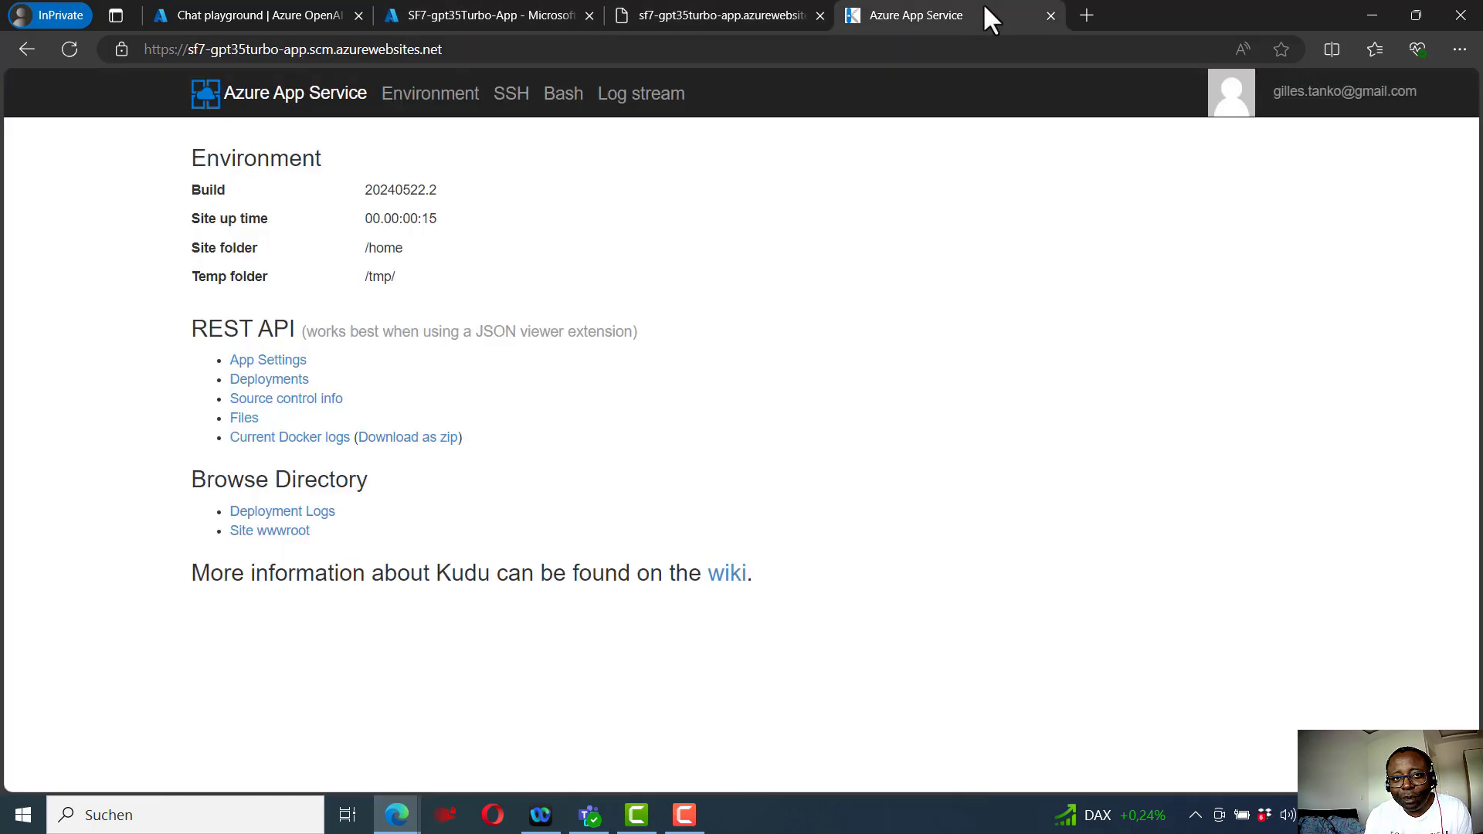
click(479, 14)
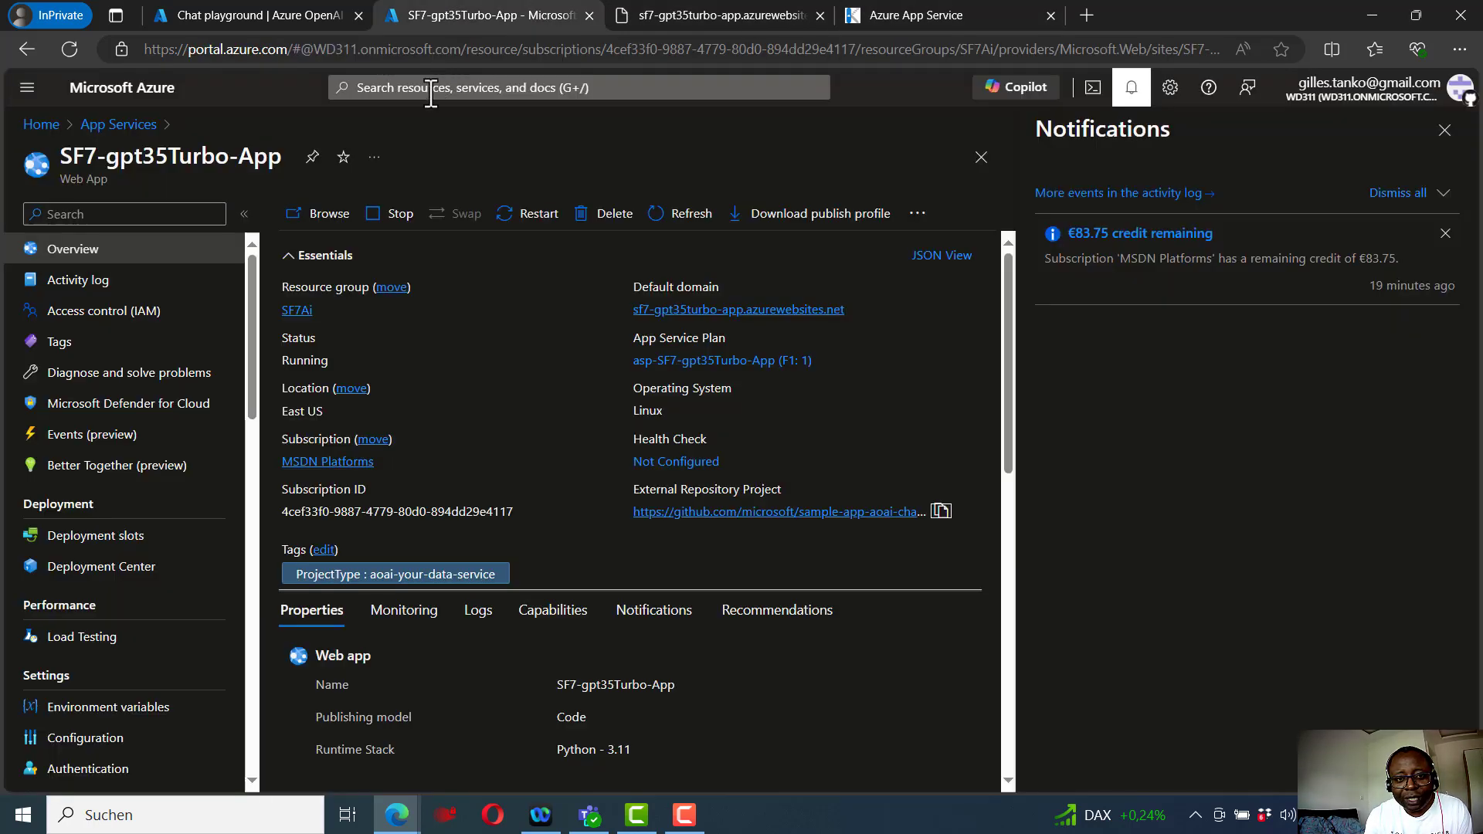
click(41, 125)
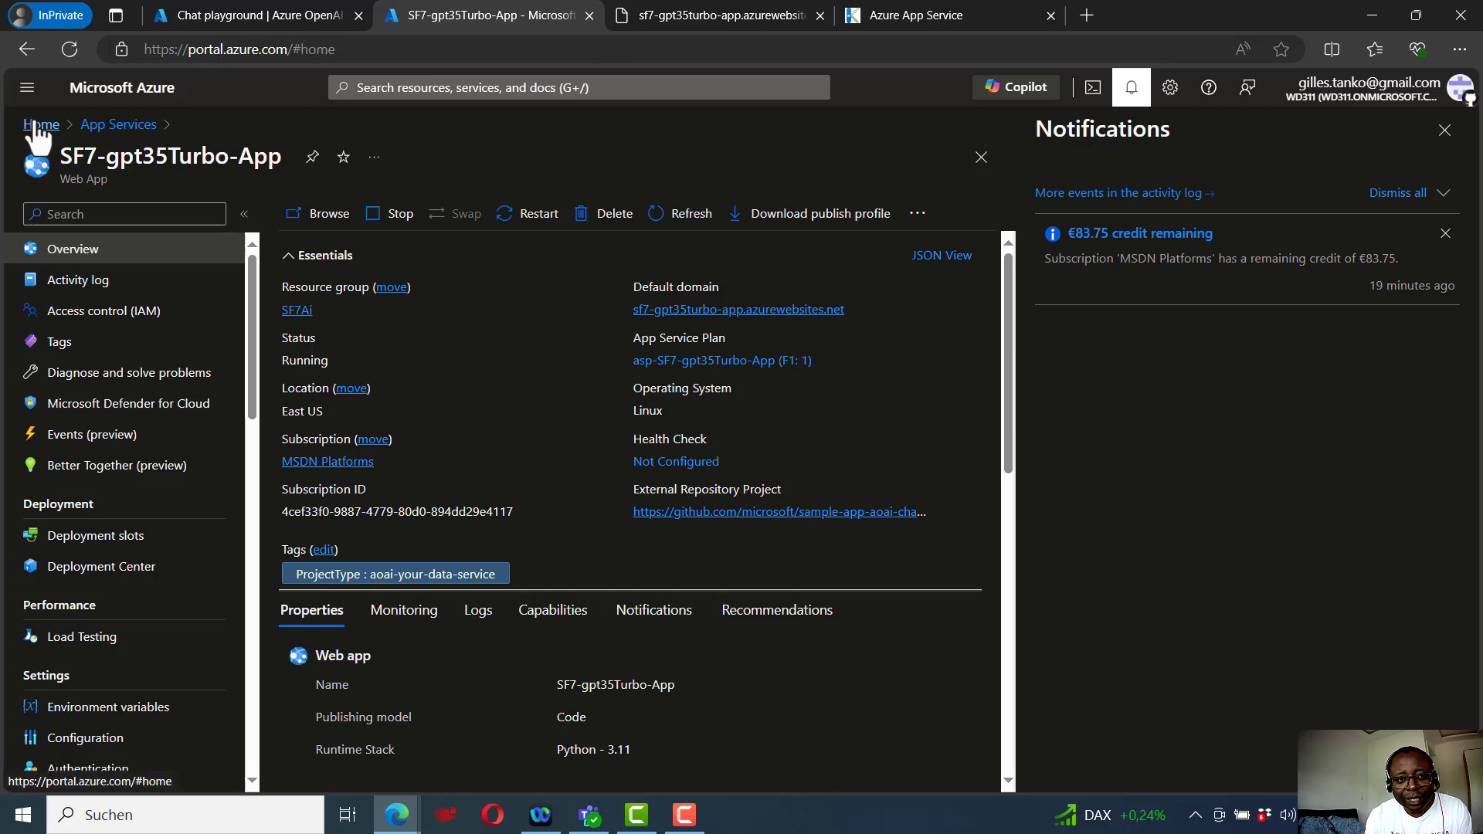
Search the Azure portal for "app", open App Services and view the overview of SF7-gpt35Turbo-App.
click(442, 90)
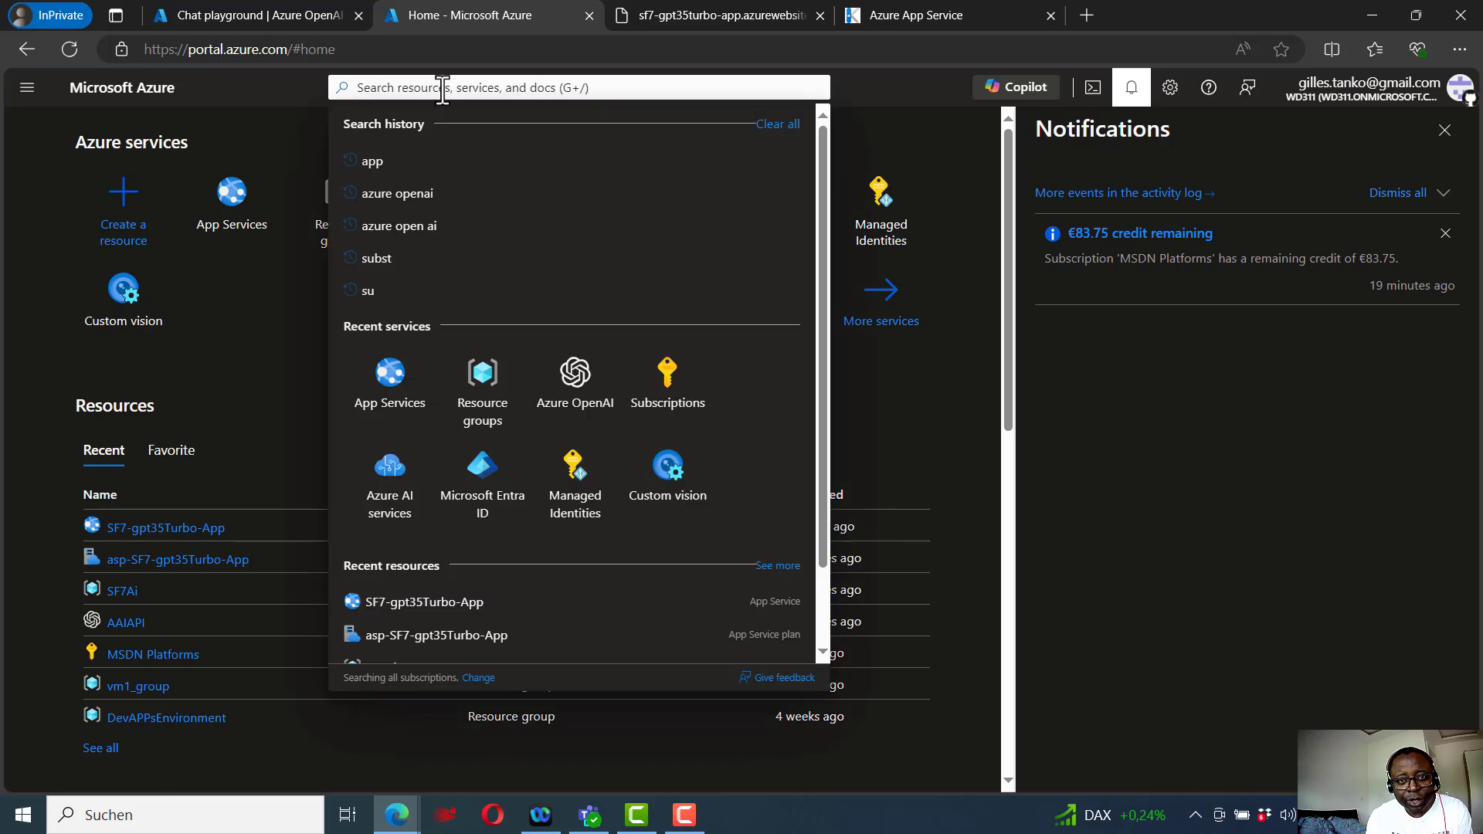
text(s)
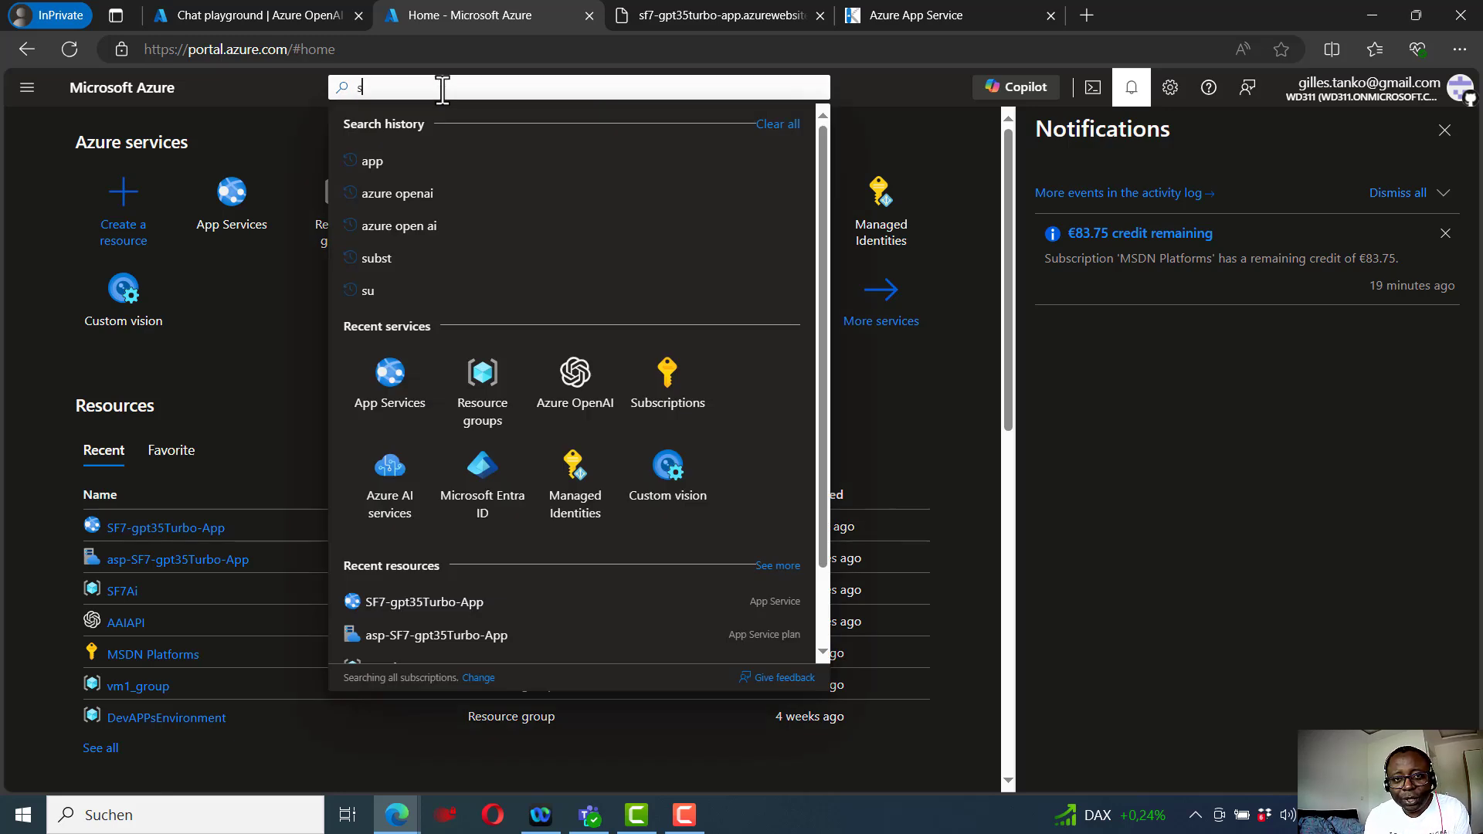
key(BackSpace)
text(app)
key(BackSpace)
key(BackSpace)
key(BackSpace)
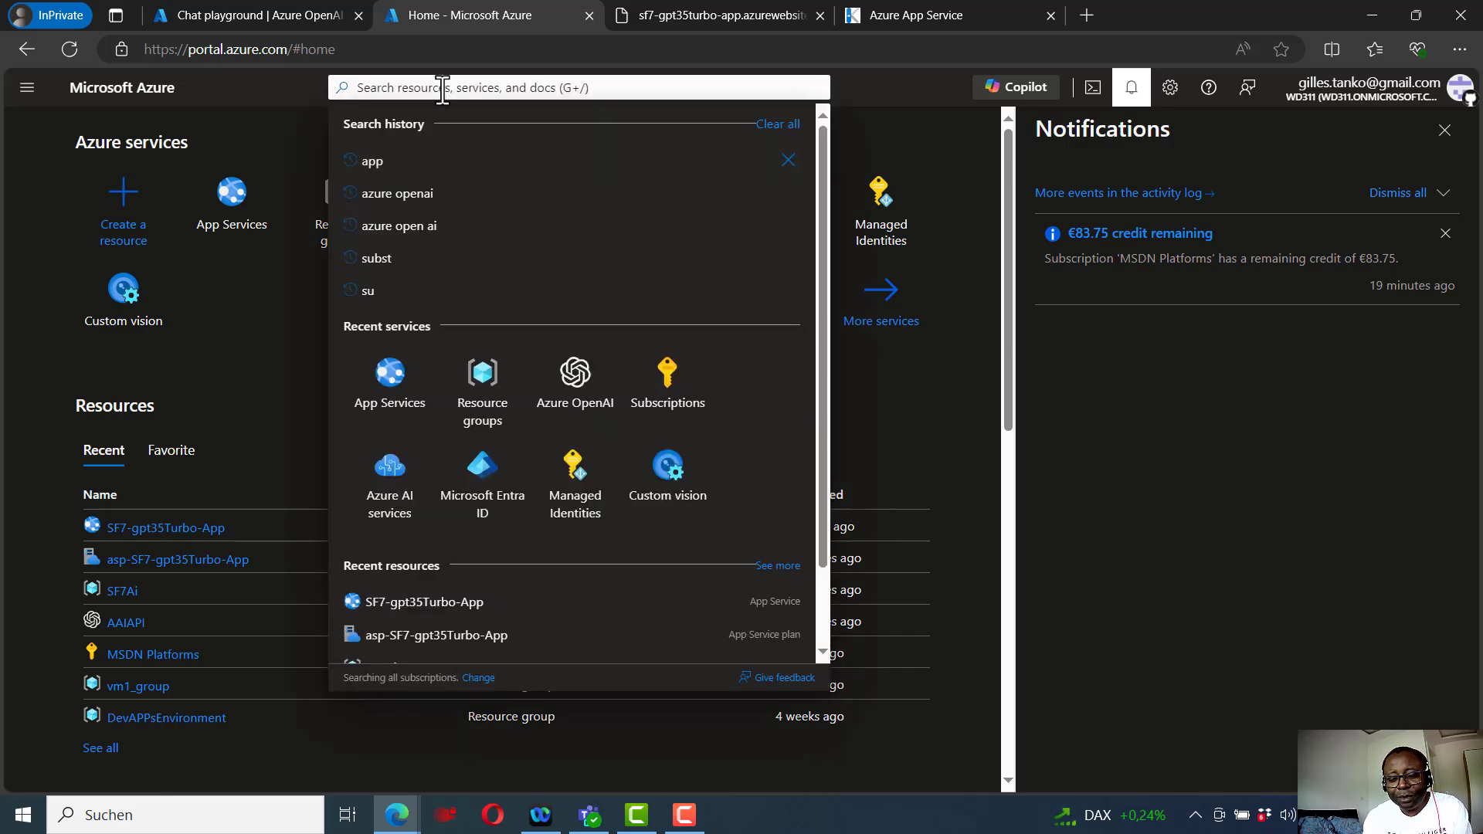
text(app)
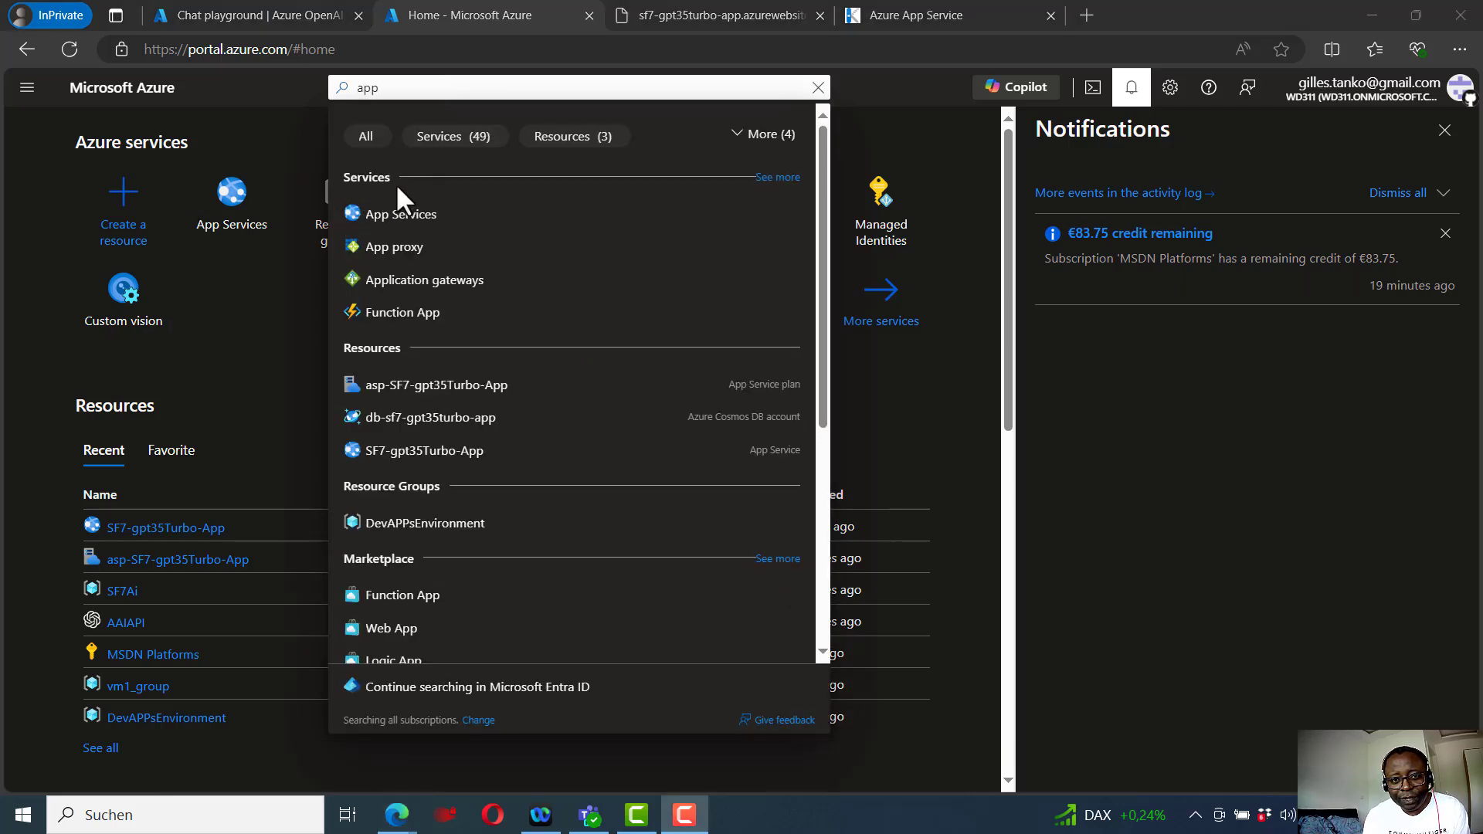
click(399, 214)
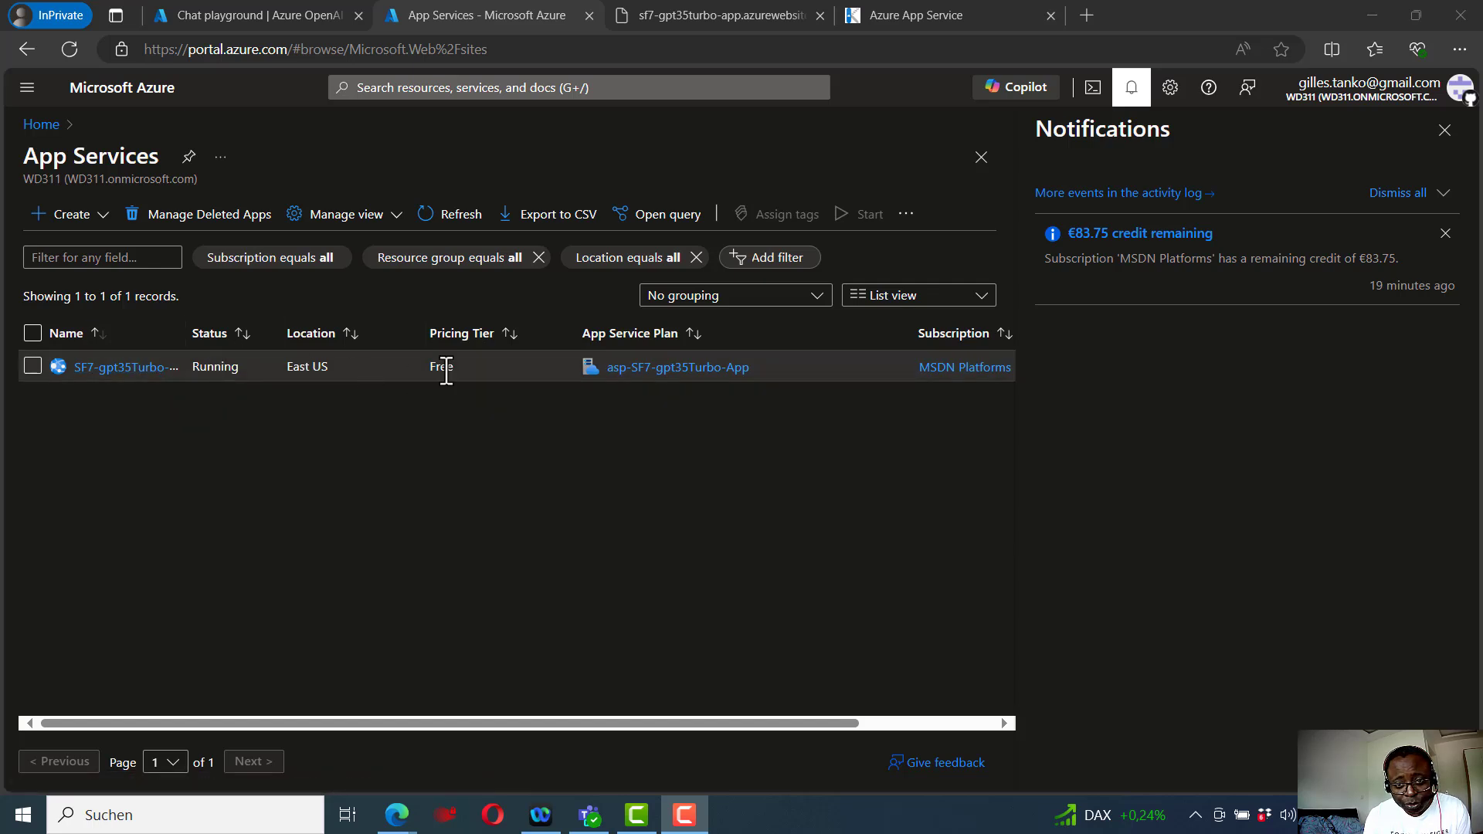
click(130, 368)
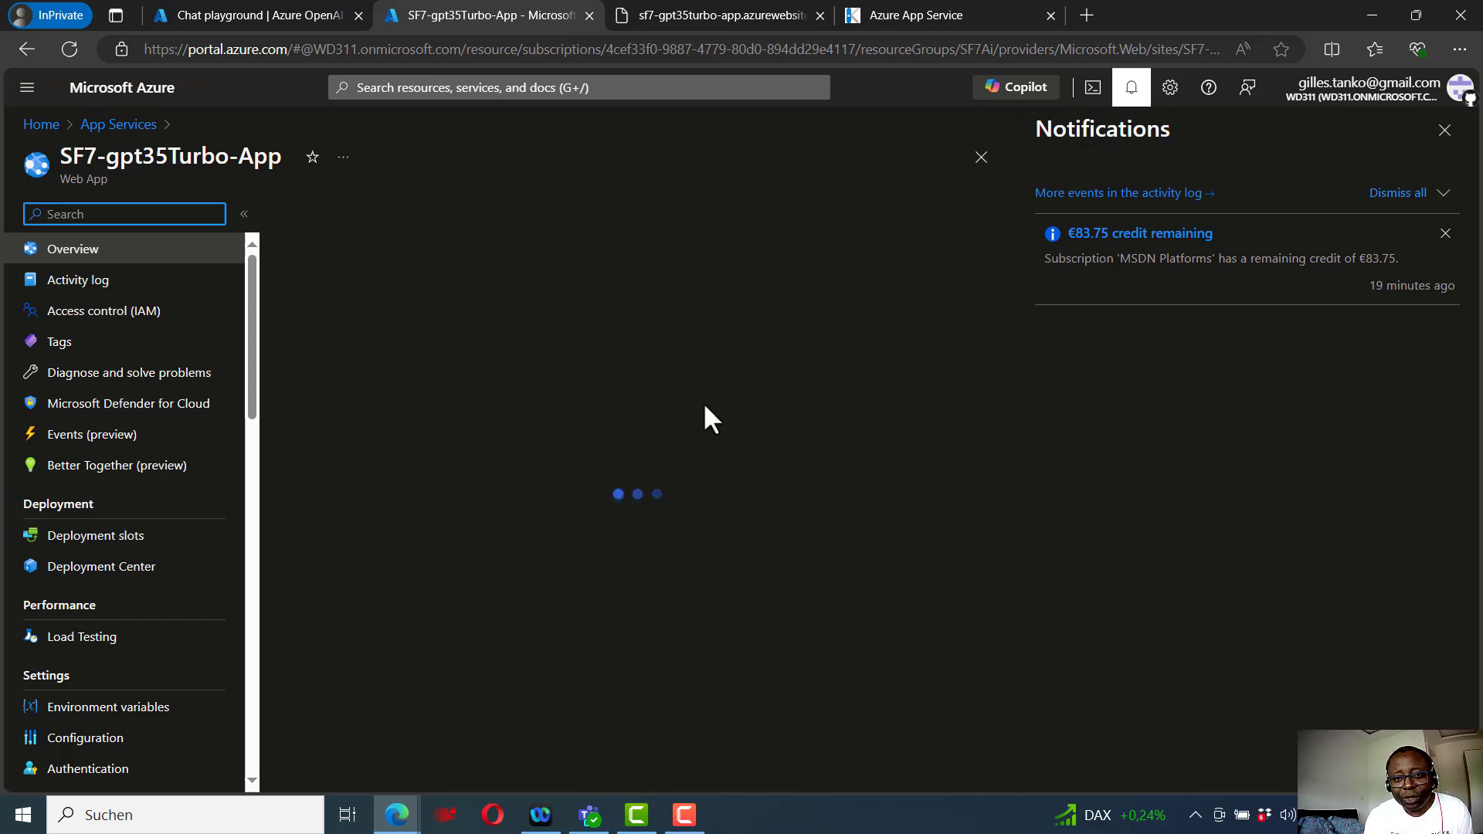
Return to the Azure OpenAI chat playground and start deploying it to a new web app.
click(238, 6)
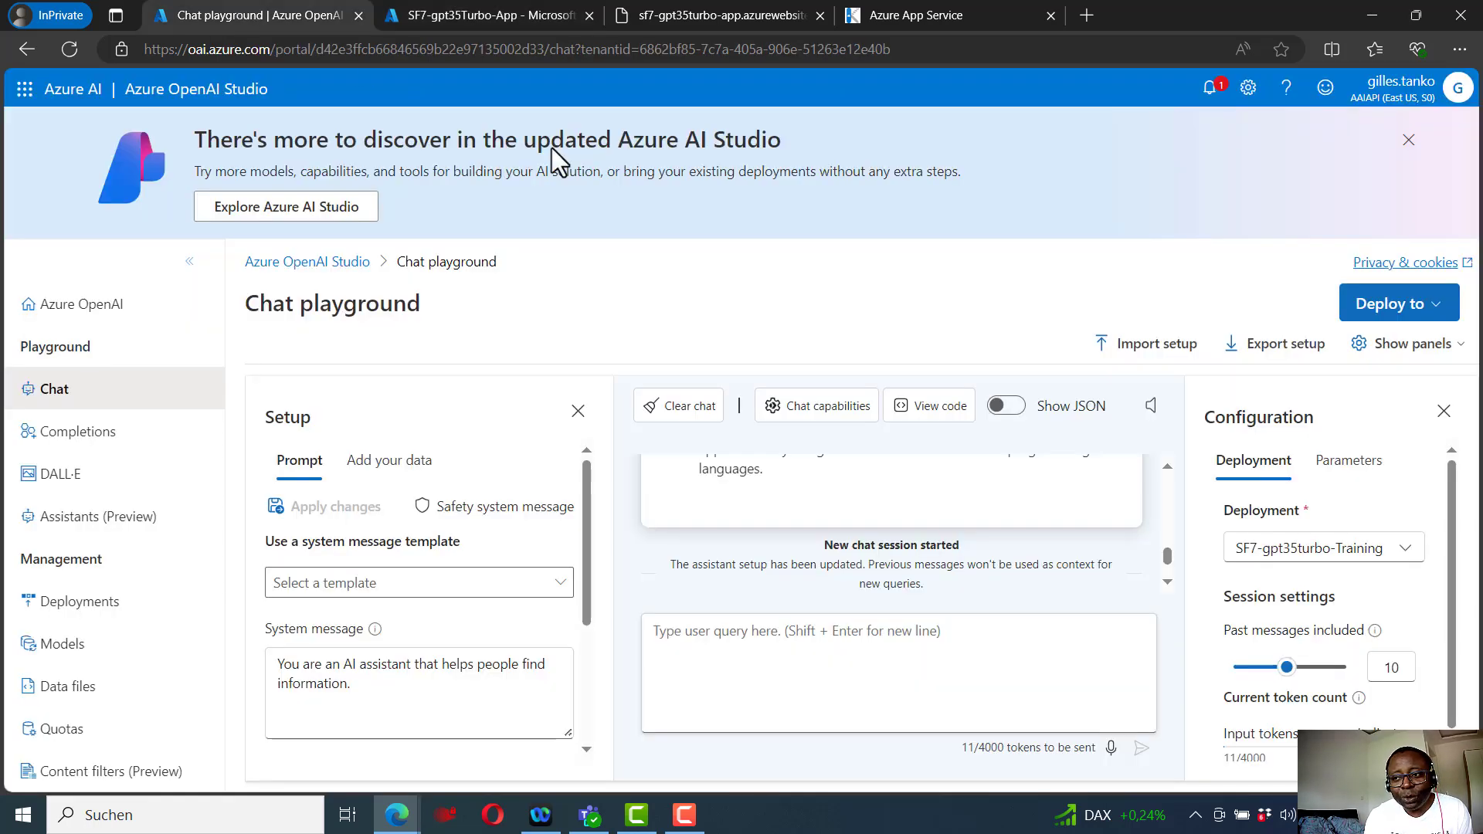
click(1426, 311)
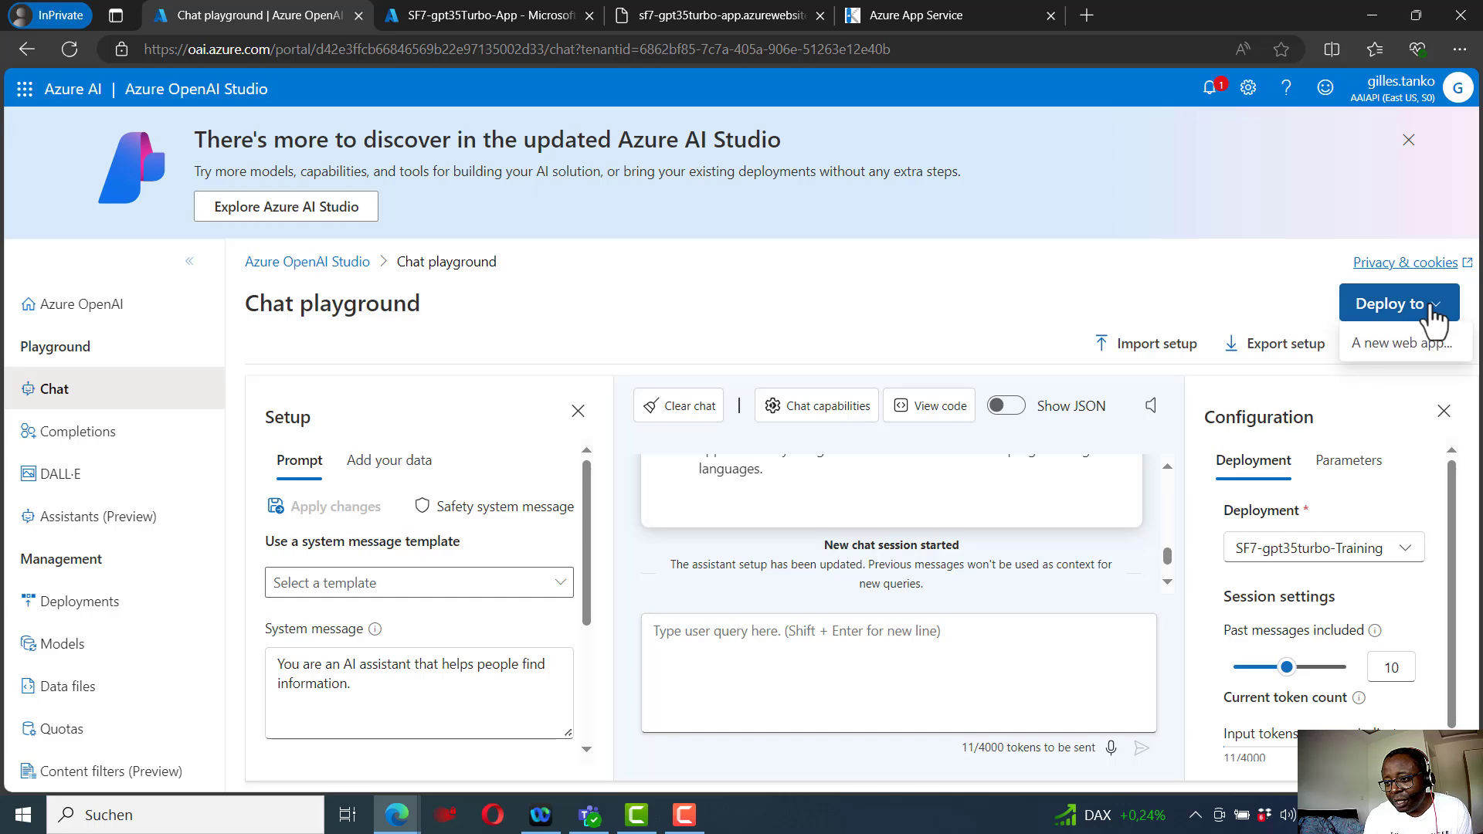
click(1393, 346)
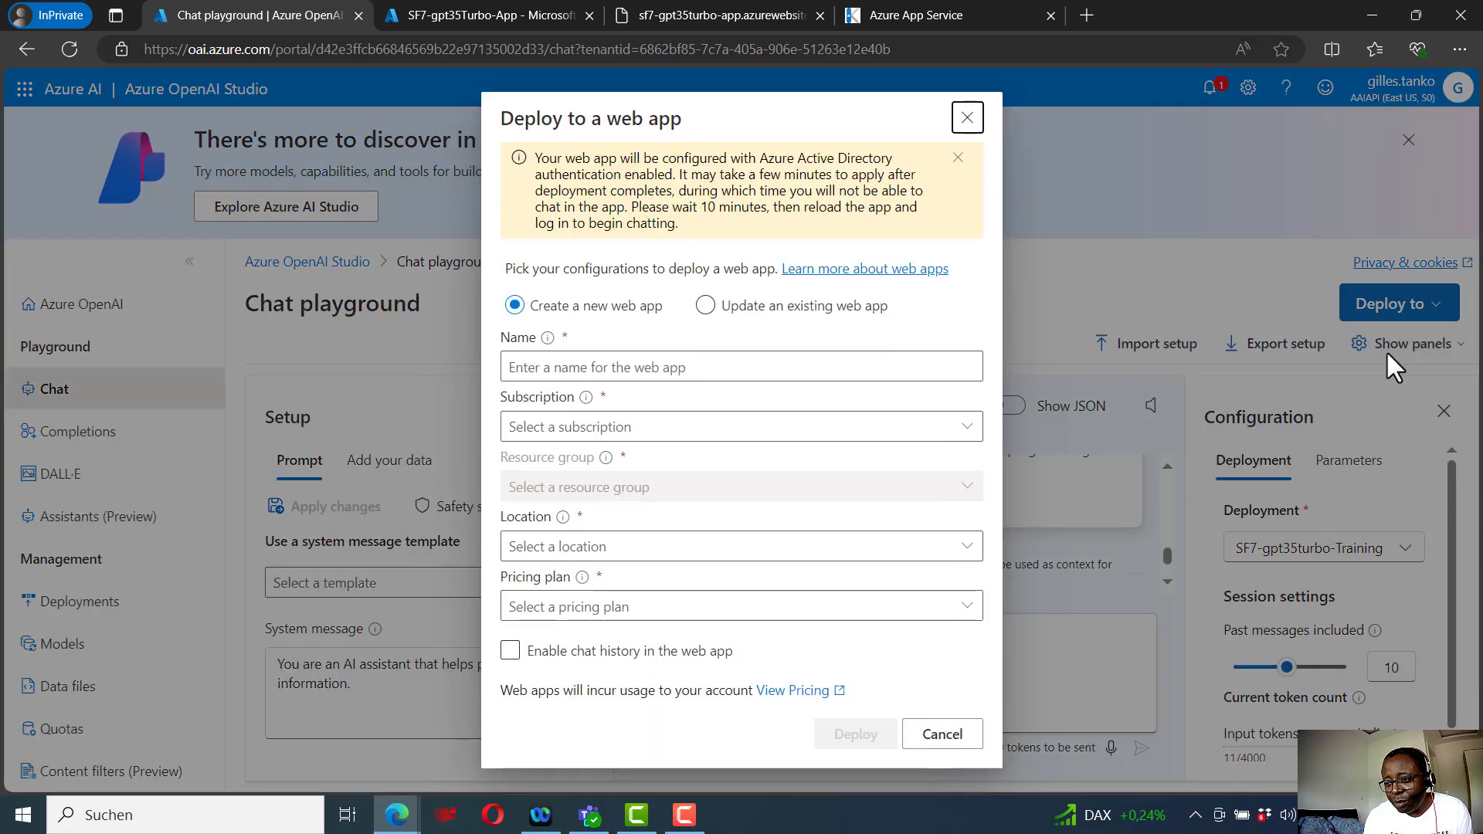
Name the new web app SF7GTAGPT and assign it to the MSDN Platforms subscription.
click(754, 360)
text(SF)
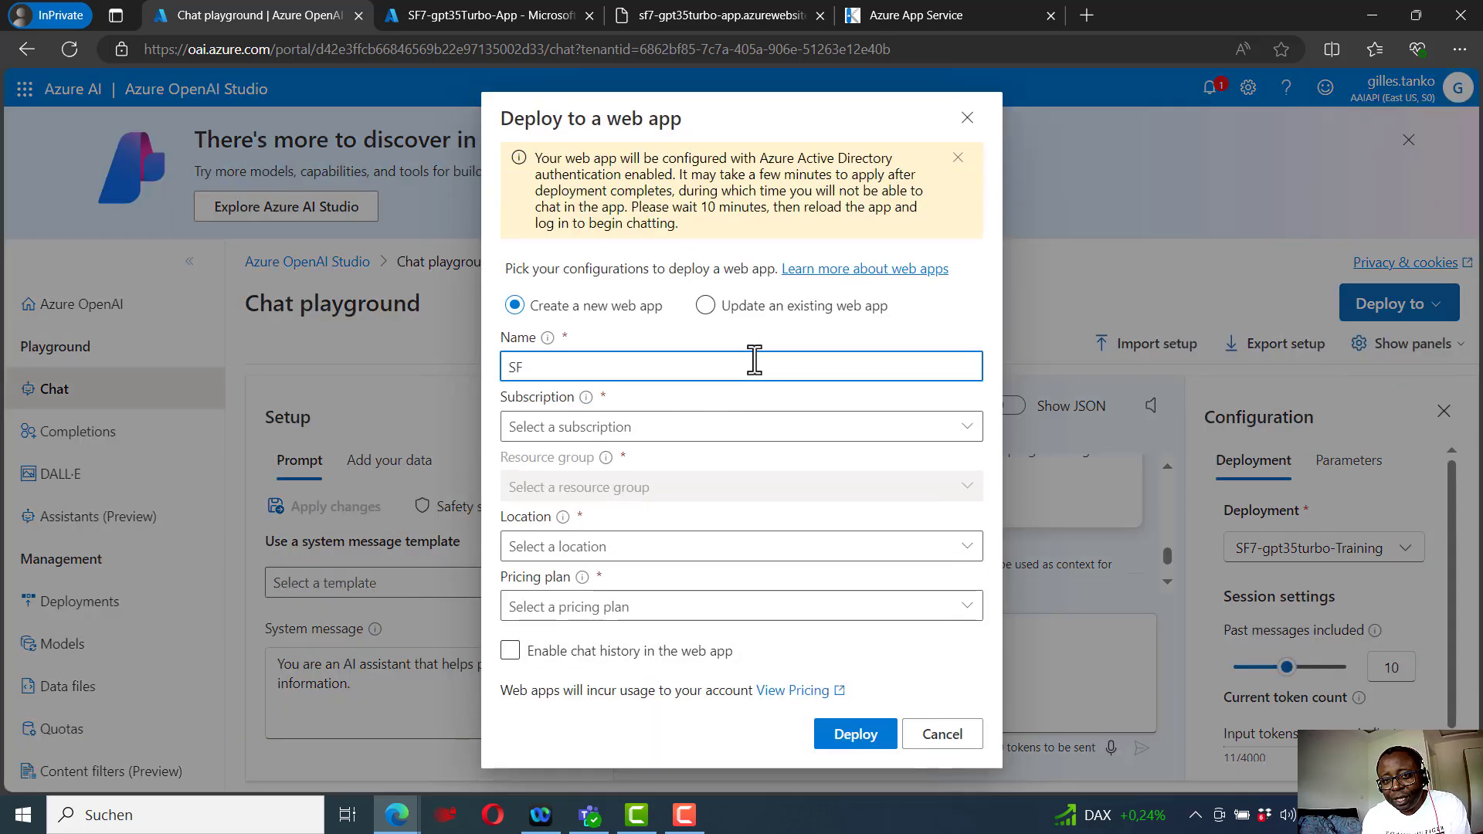
key(BackSpace)
key(BackSpace)
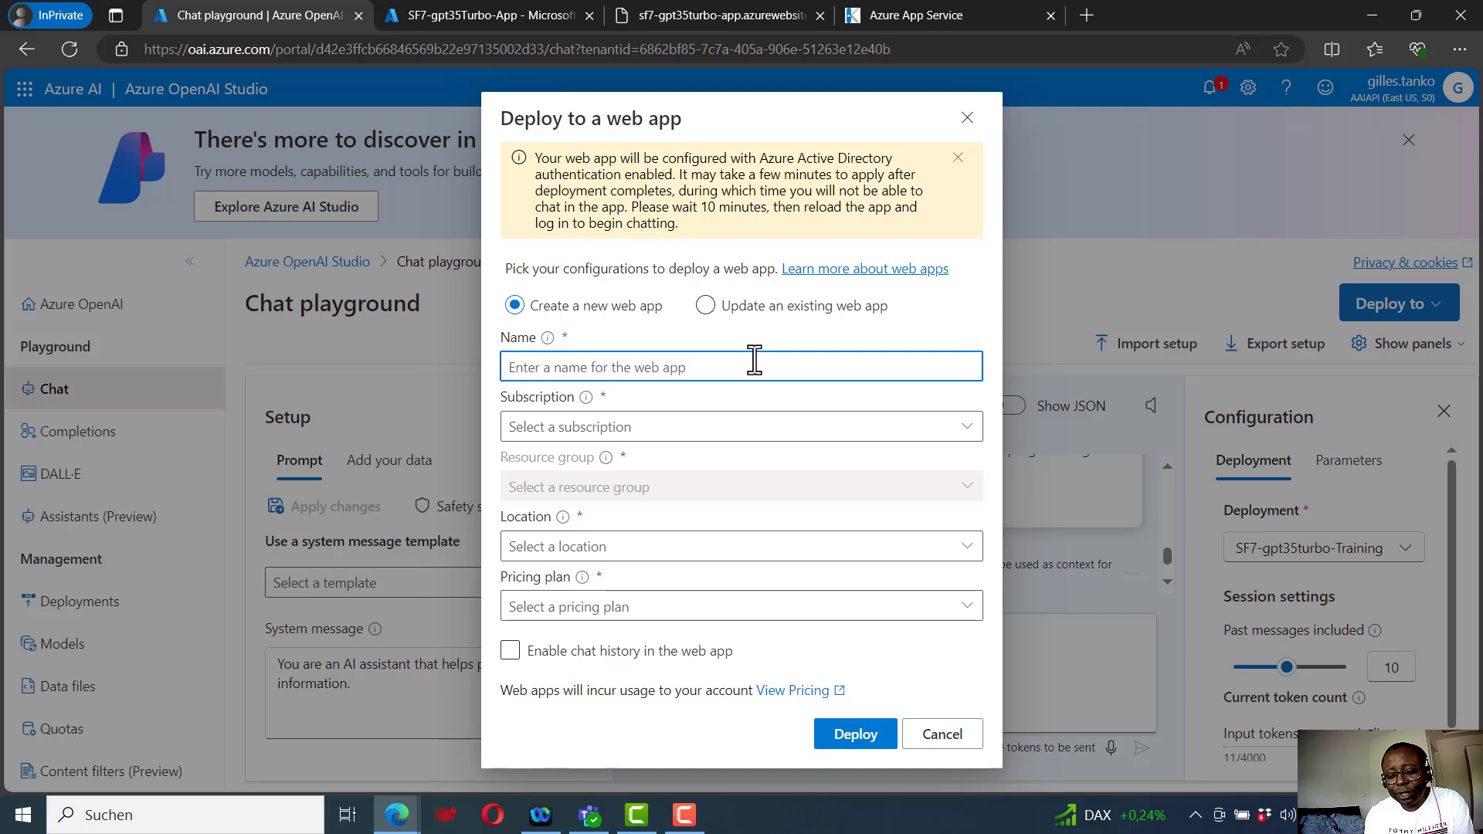
text(SF7GTA)
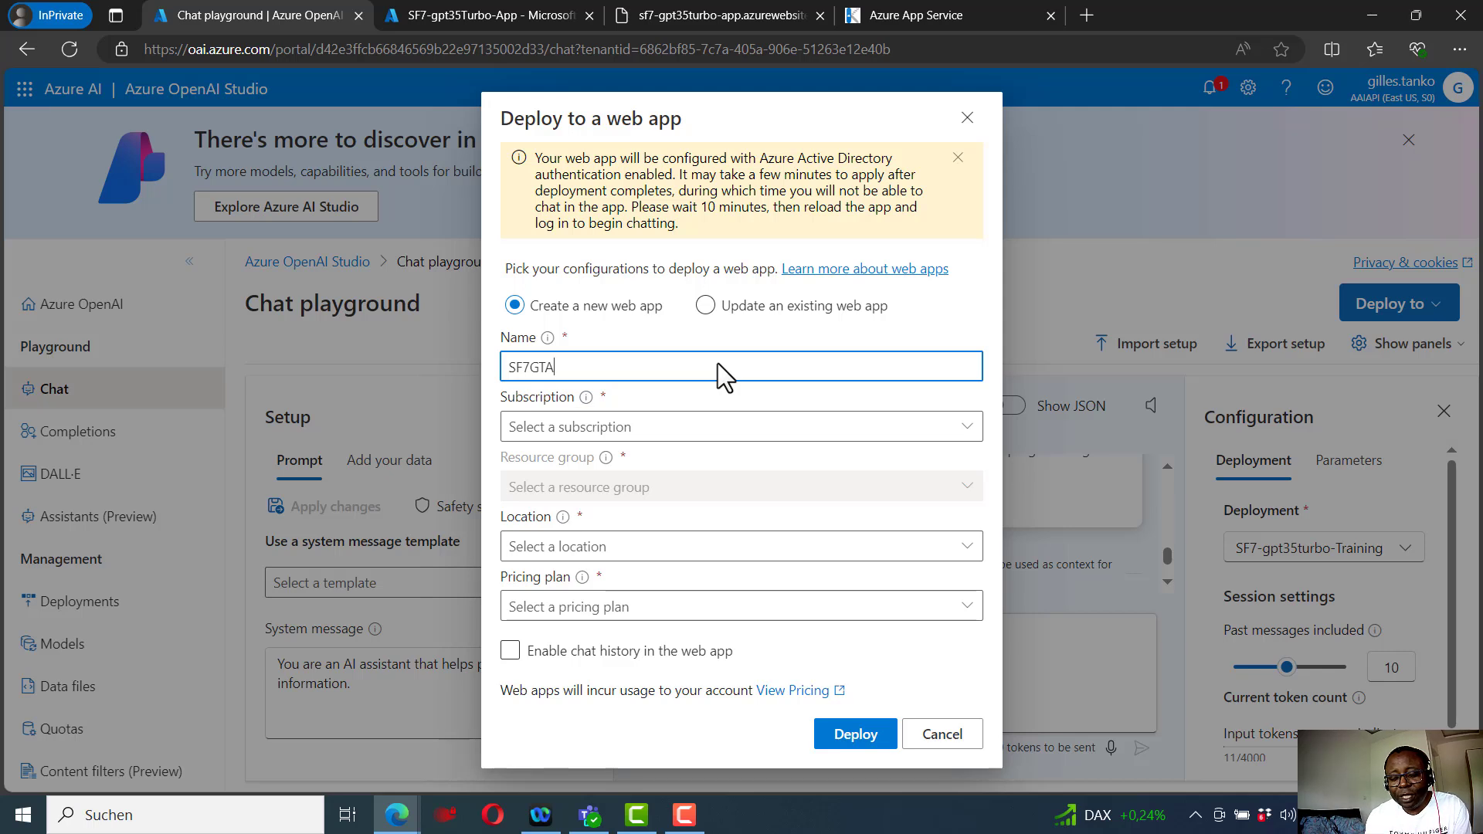
text(GPT)
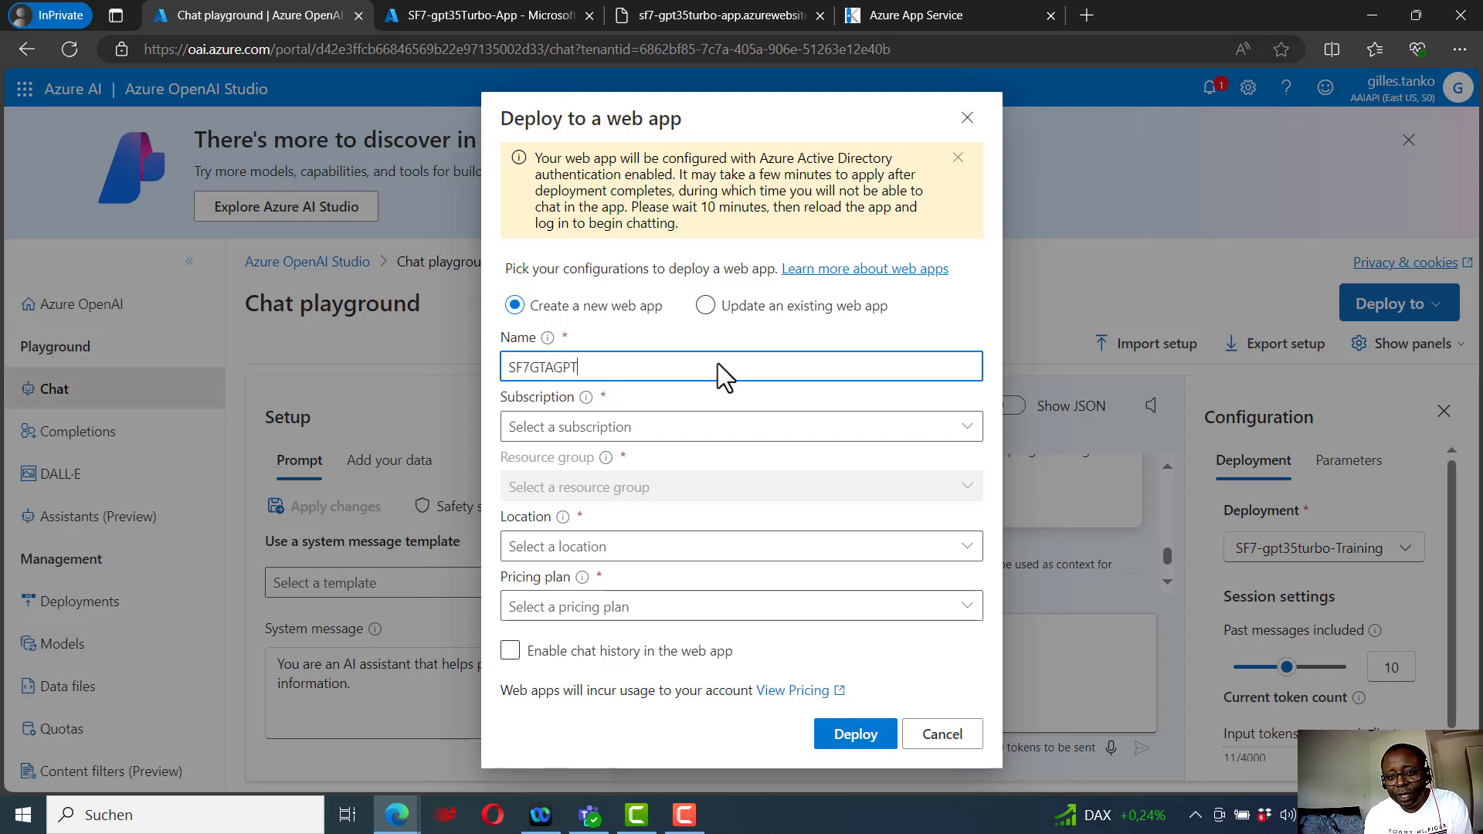
click(647, 430)
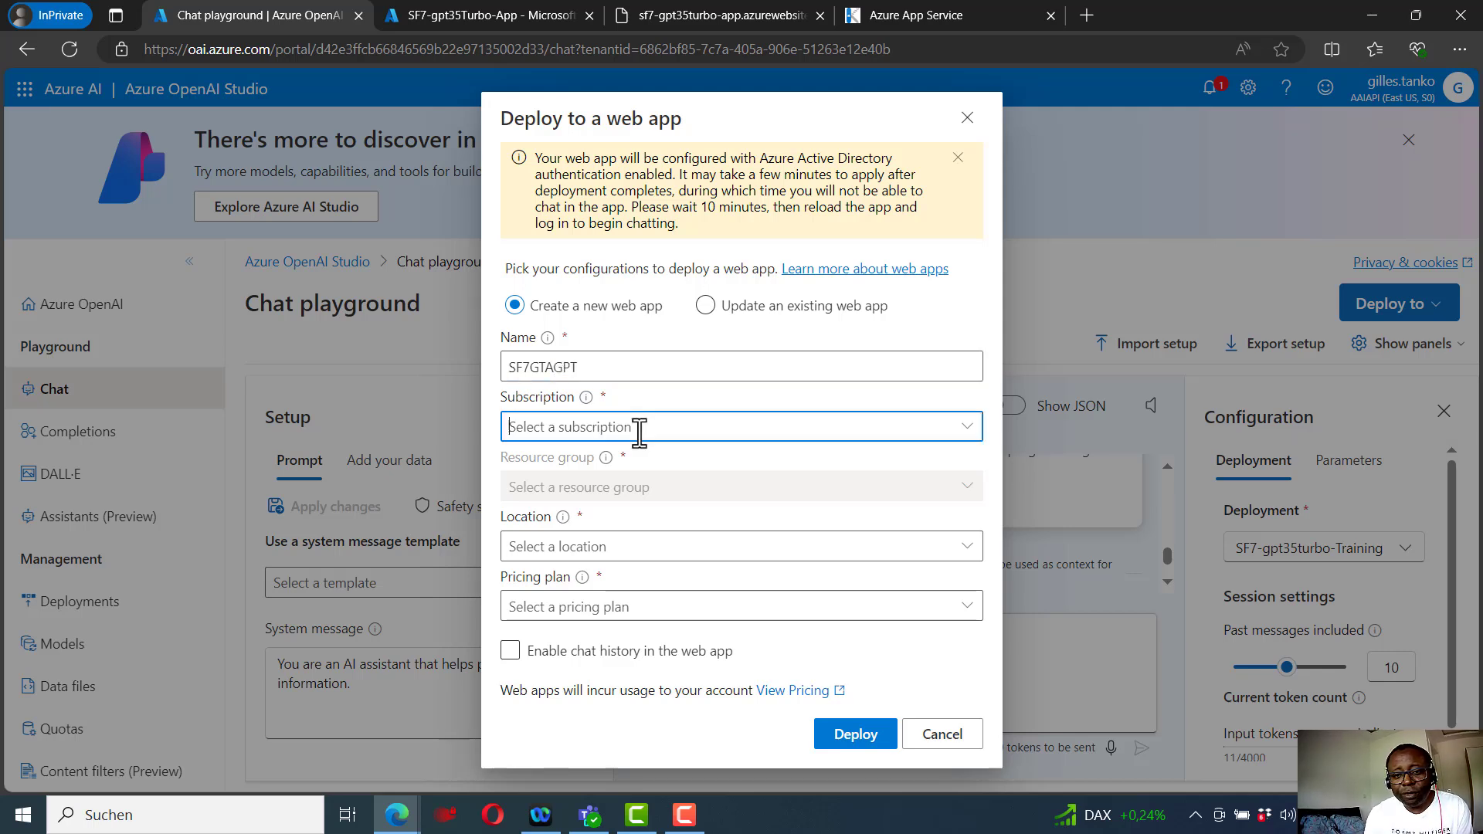
click(965, 430)
click(570, 462)
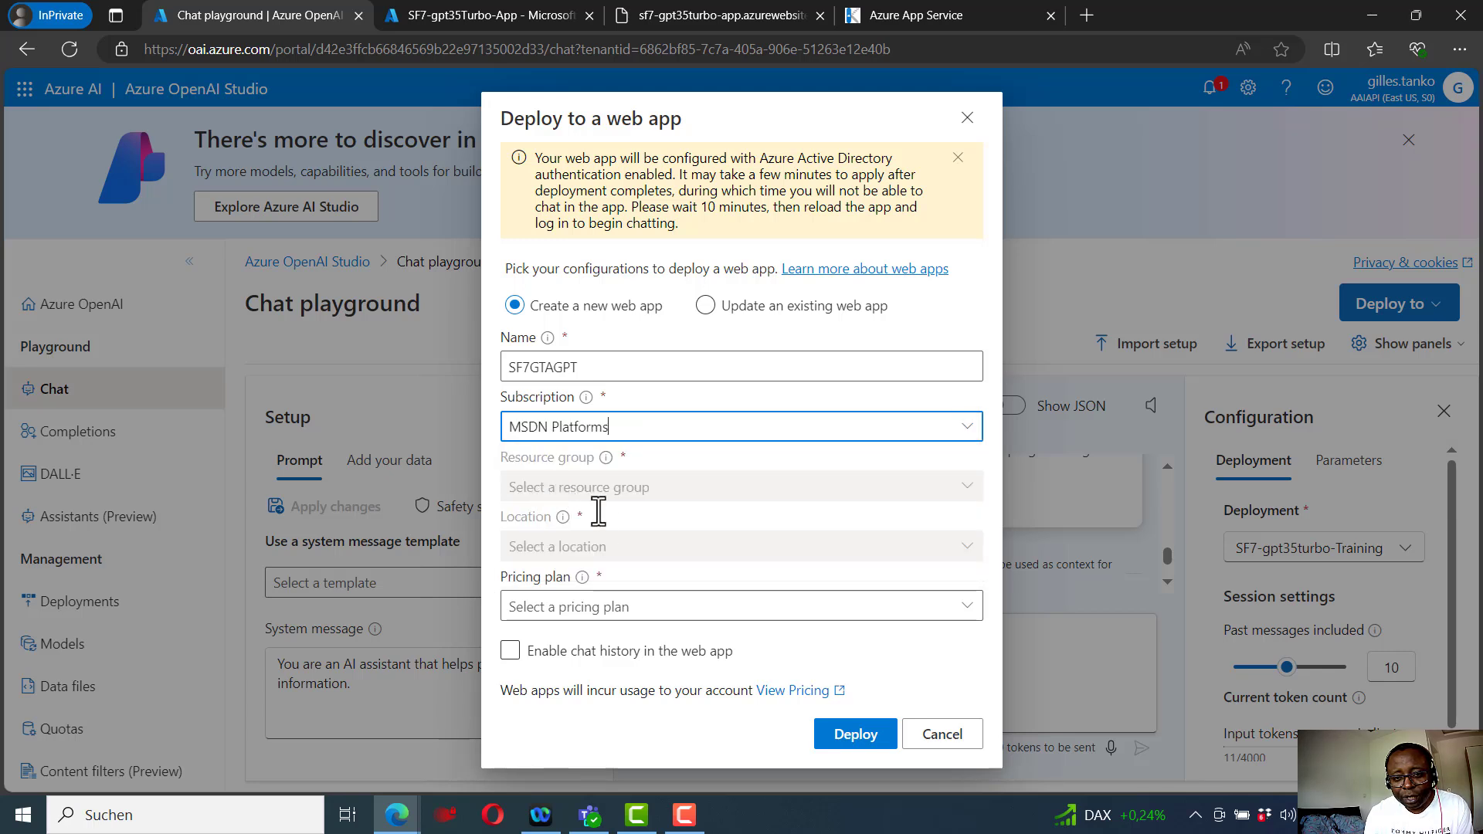
Try to deploy the web app to resource group SF7Ai in East US with the Standard (S1) pricing plan.
click(966, 487)
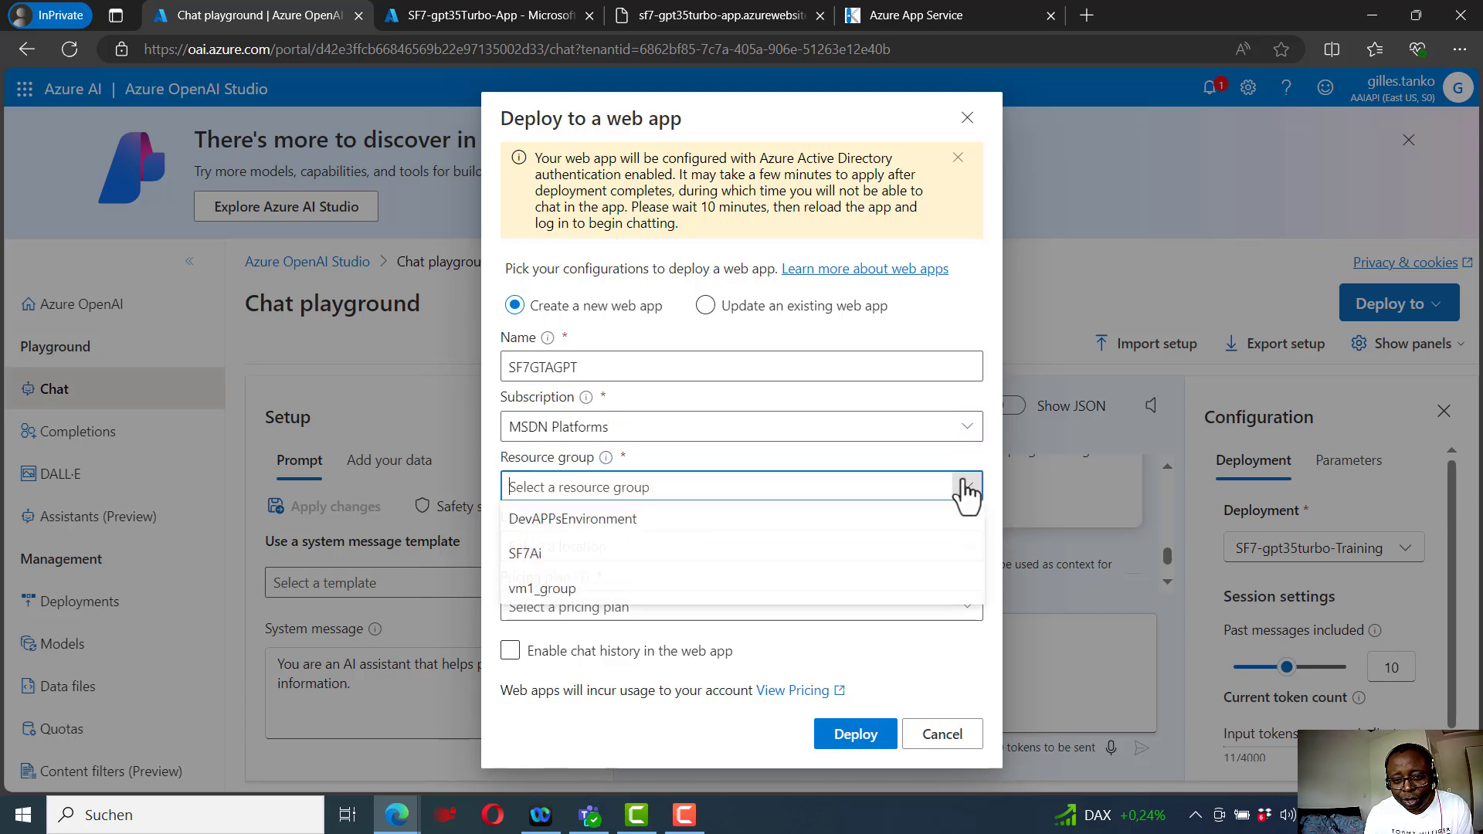
click(680, 555)
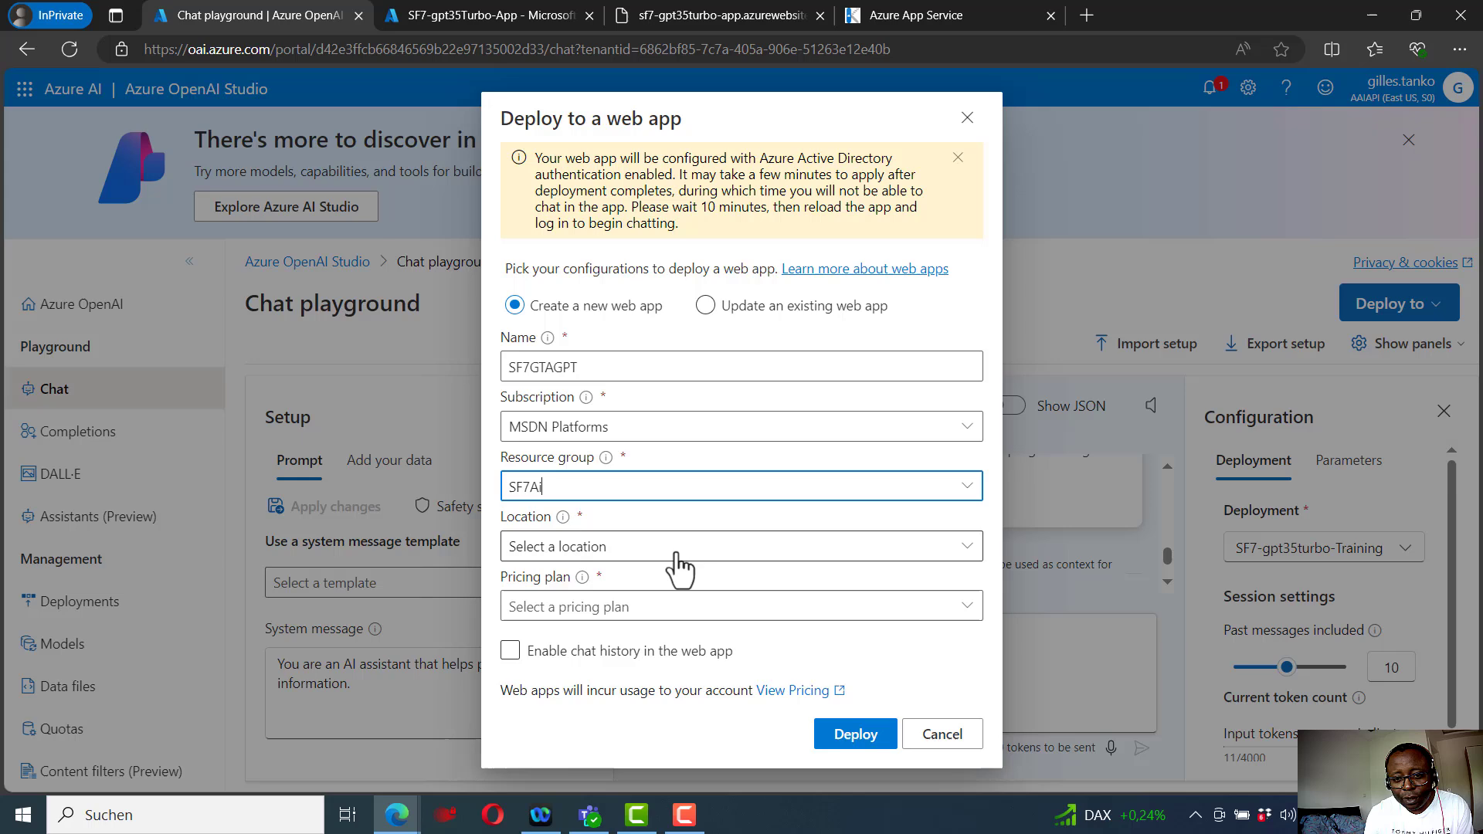
click(967, 547)
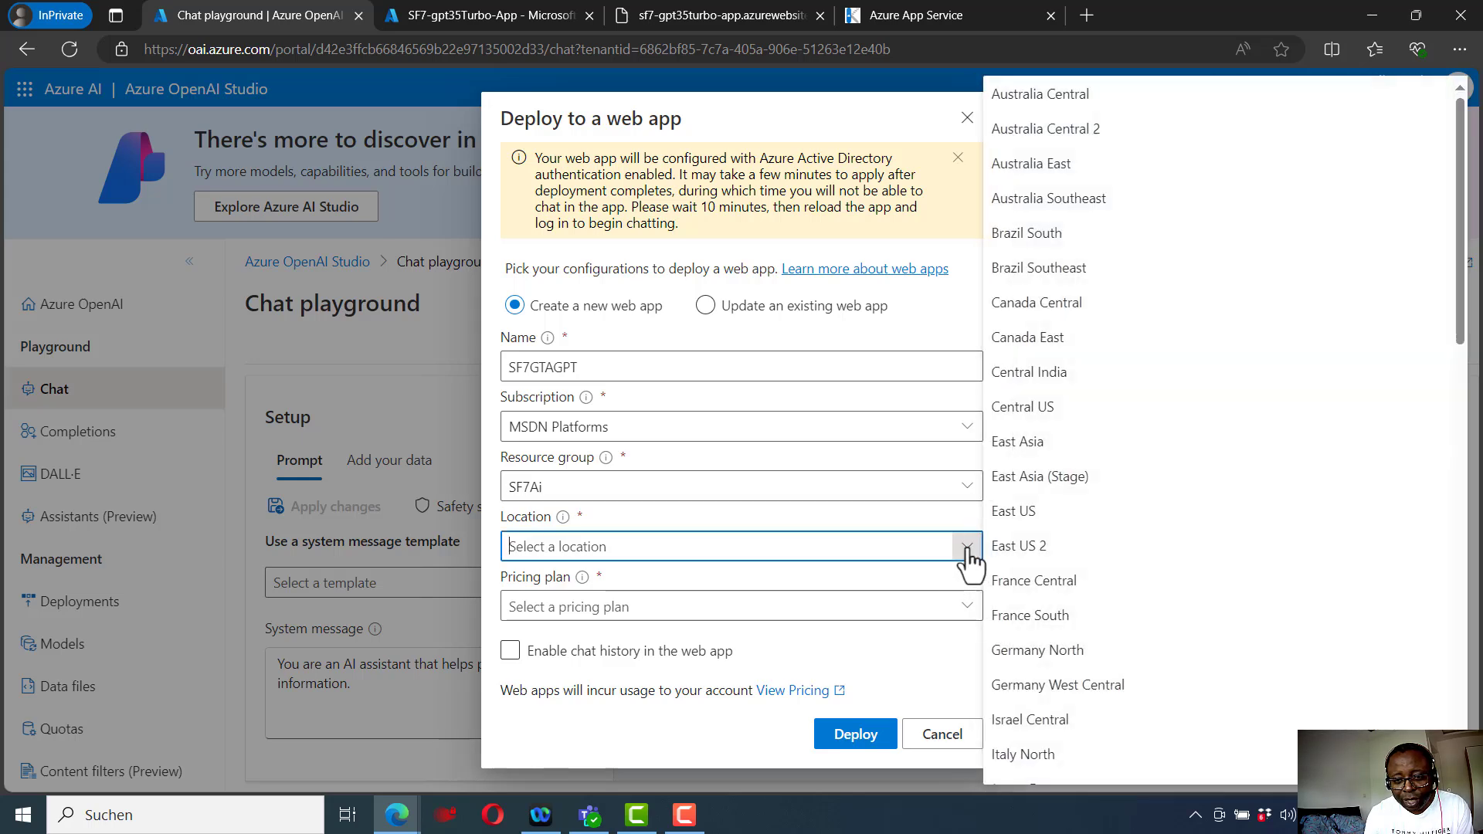
click(1034, 512)
click(972, 607)
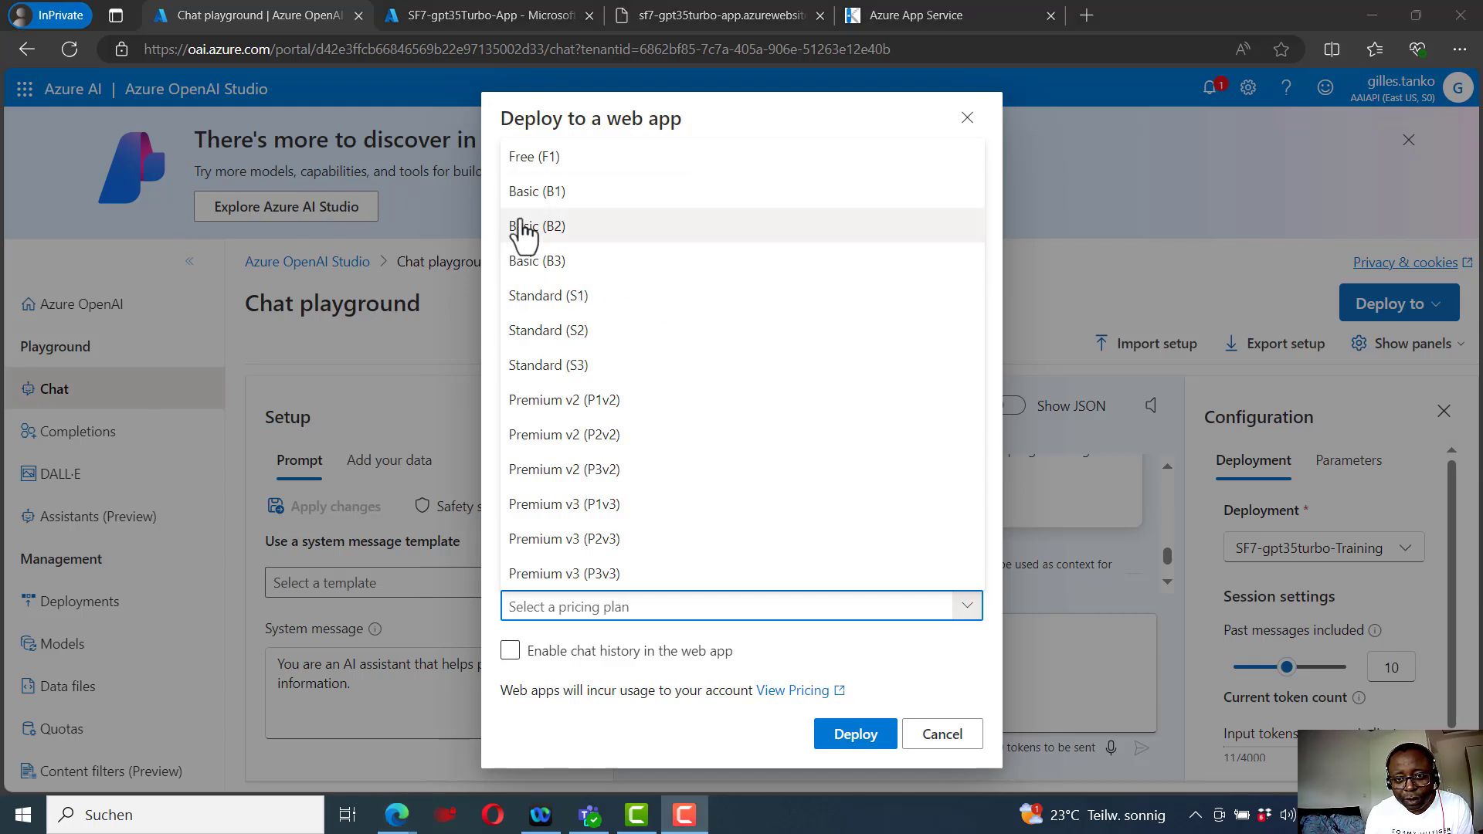
click(593, 297)
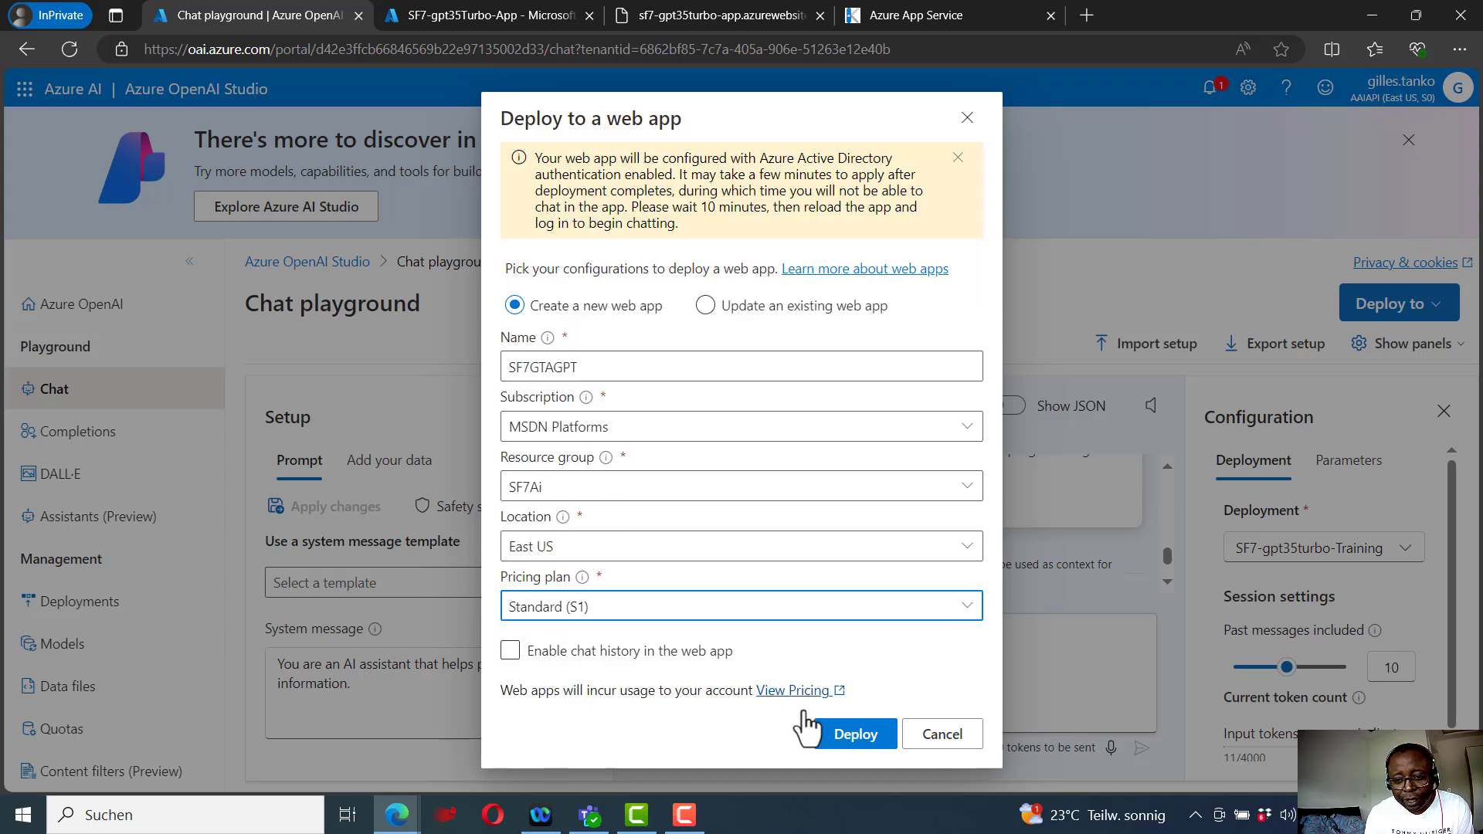
click(862, 740)
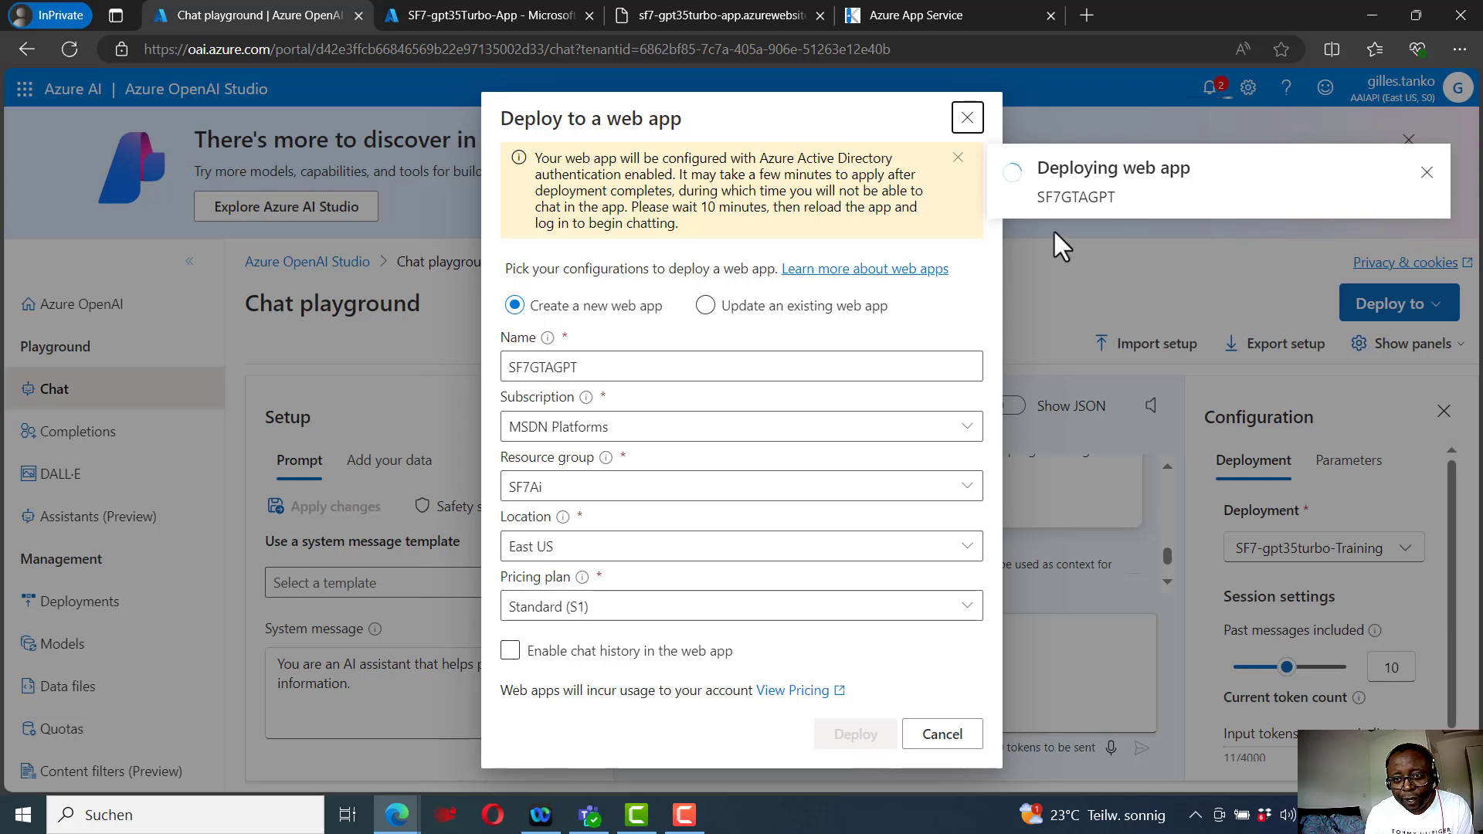
key(F9)
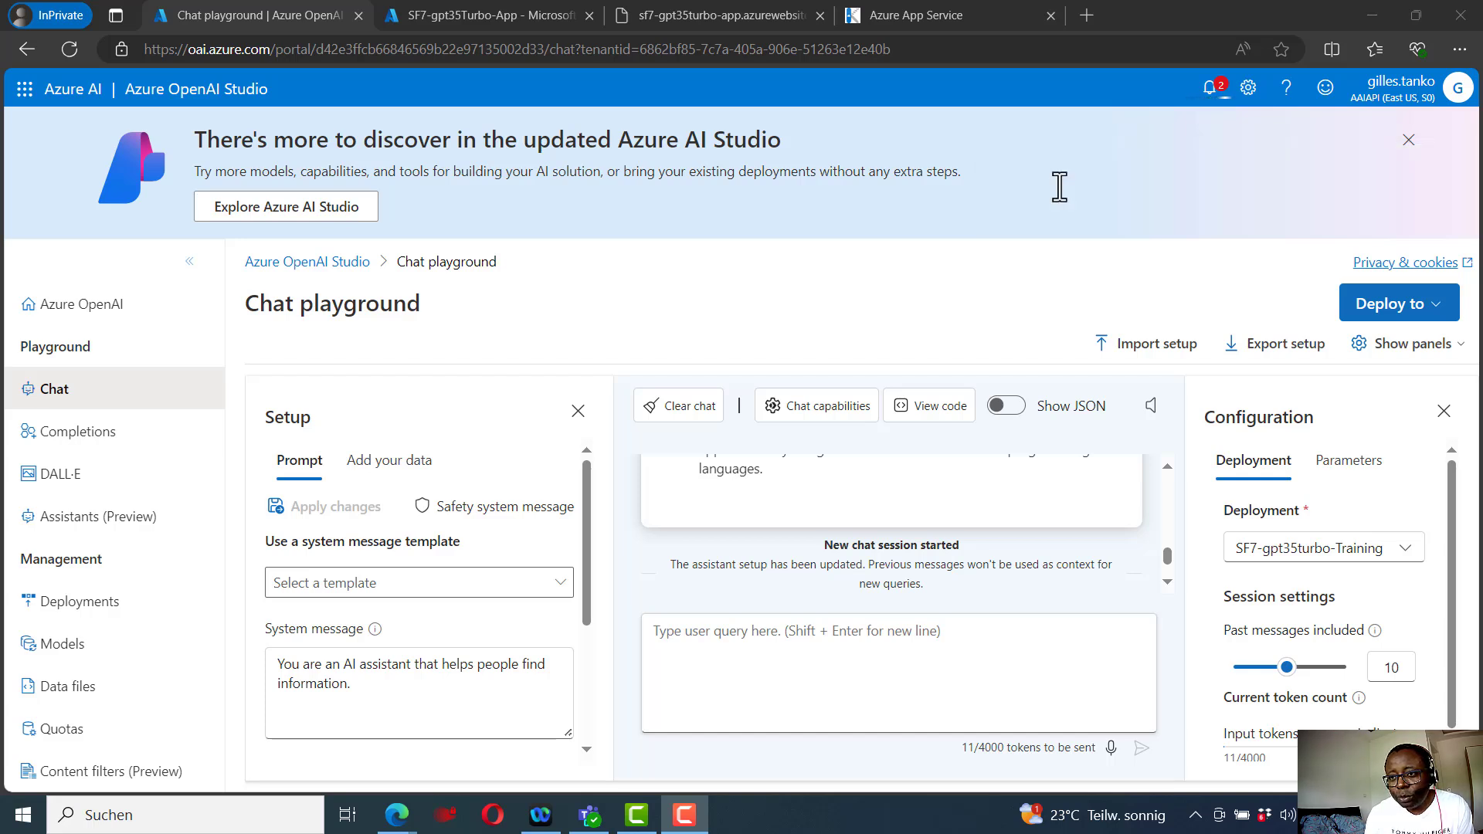
Check the notifications for the deployment status of SF7GTAGPT.
click(1213, 88)
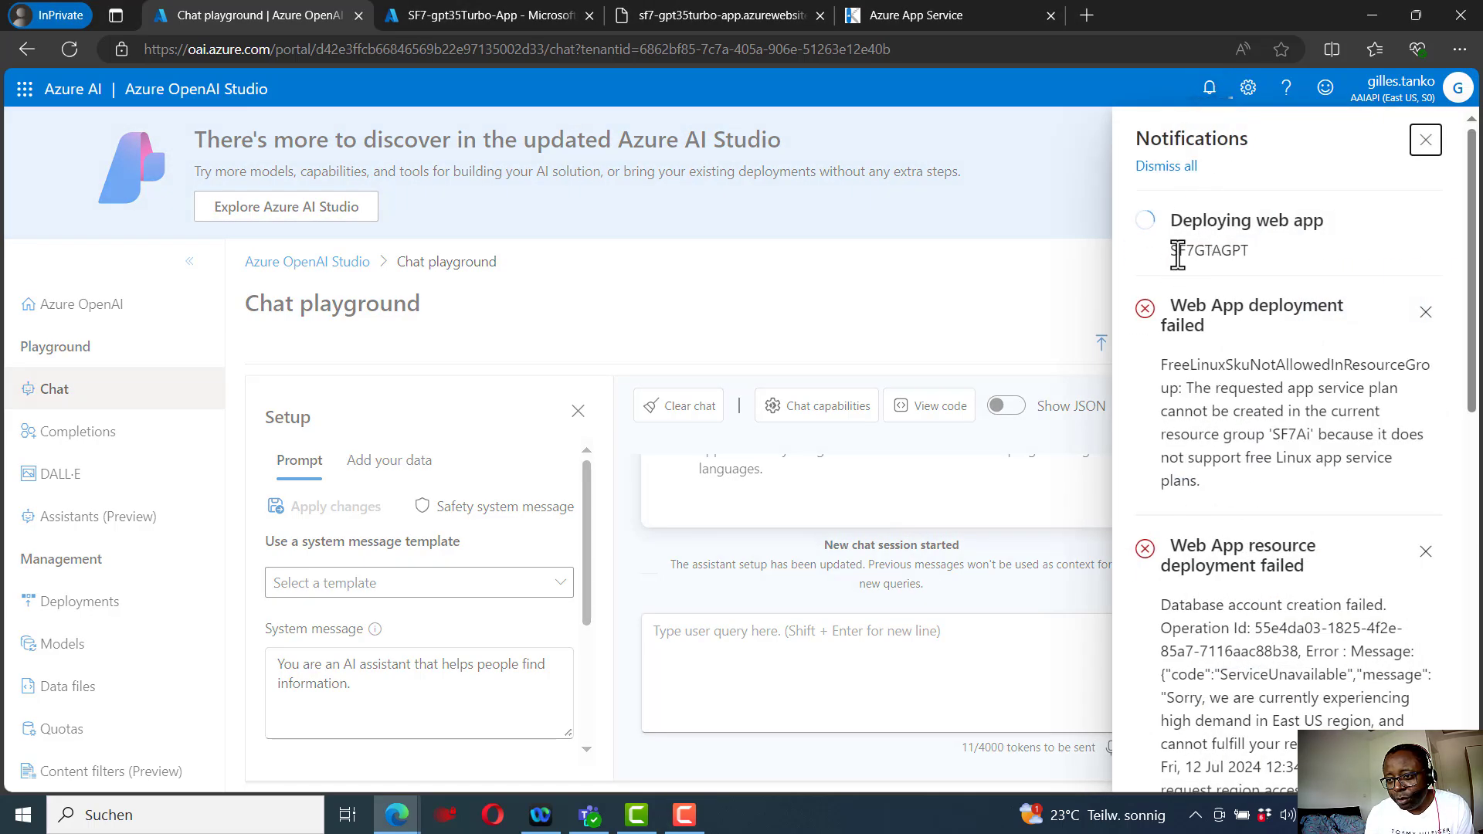
drag(1171, 250, 1234, 253)
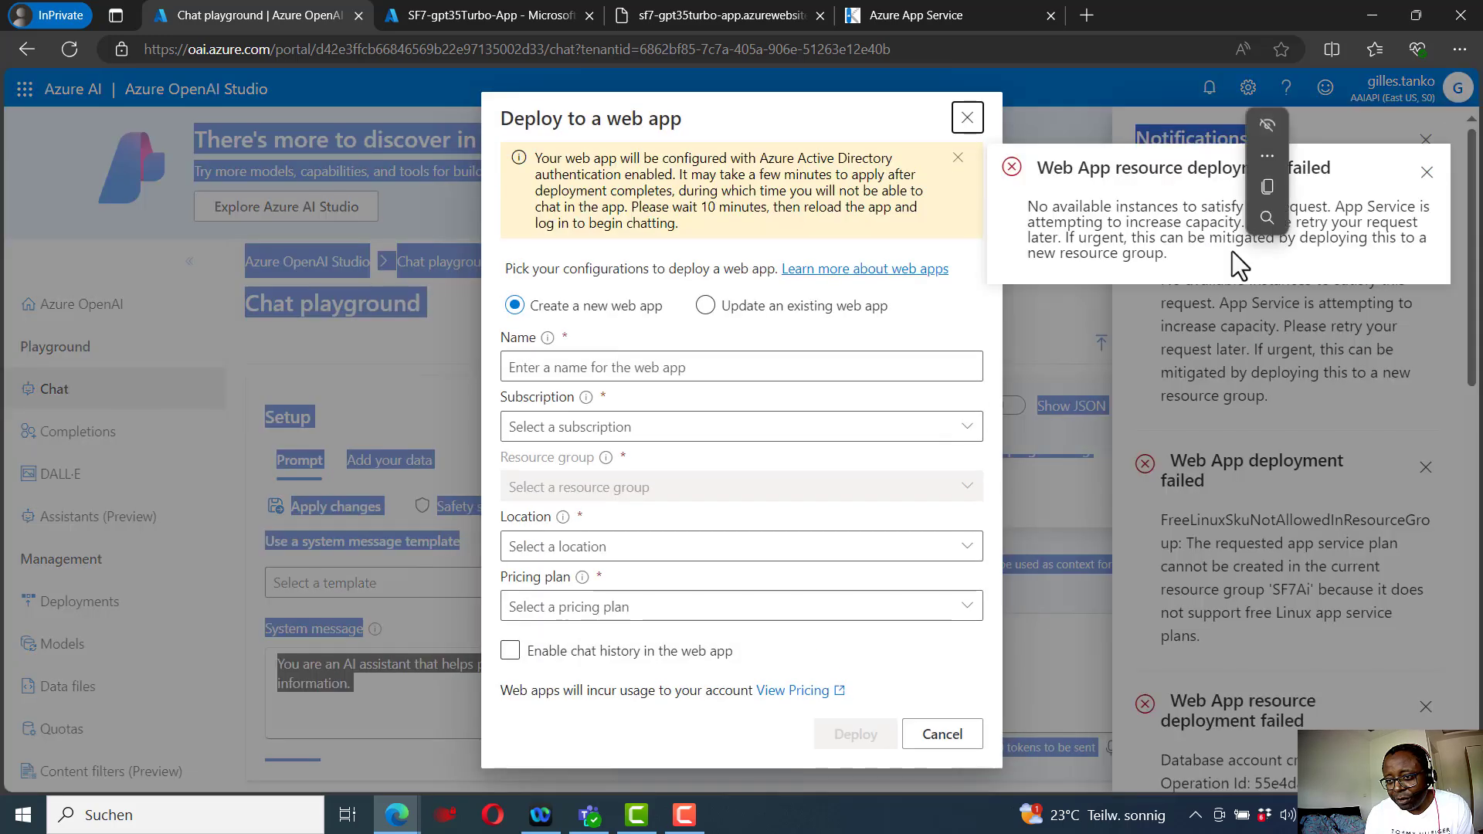
click(1120, 198)
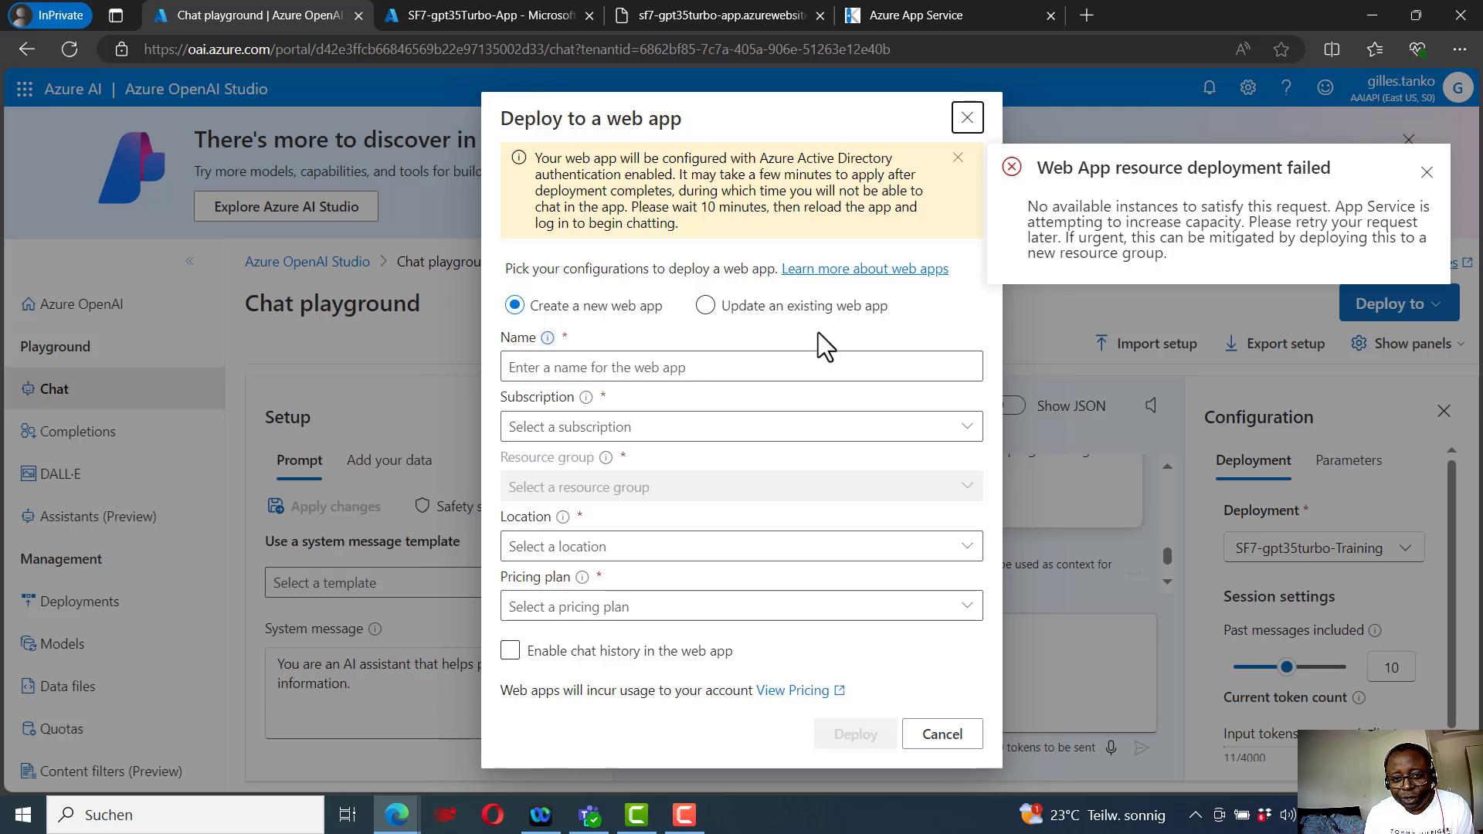
Configure a new web app named sf7gtpGTA with subscription MSDN Platforms, resource group SF7Ai, location East US and pricing plan Basic (B1).
click(783, 367)
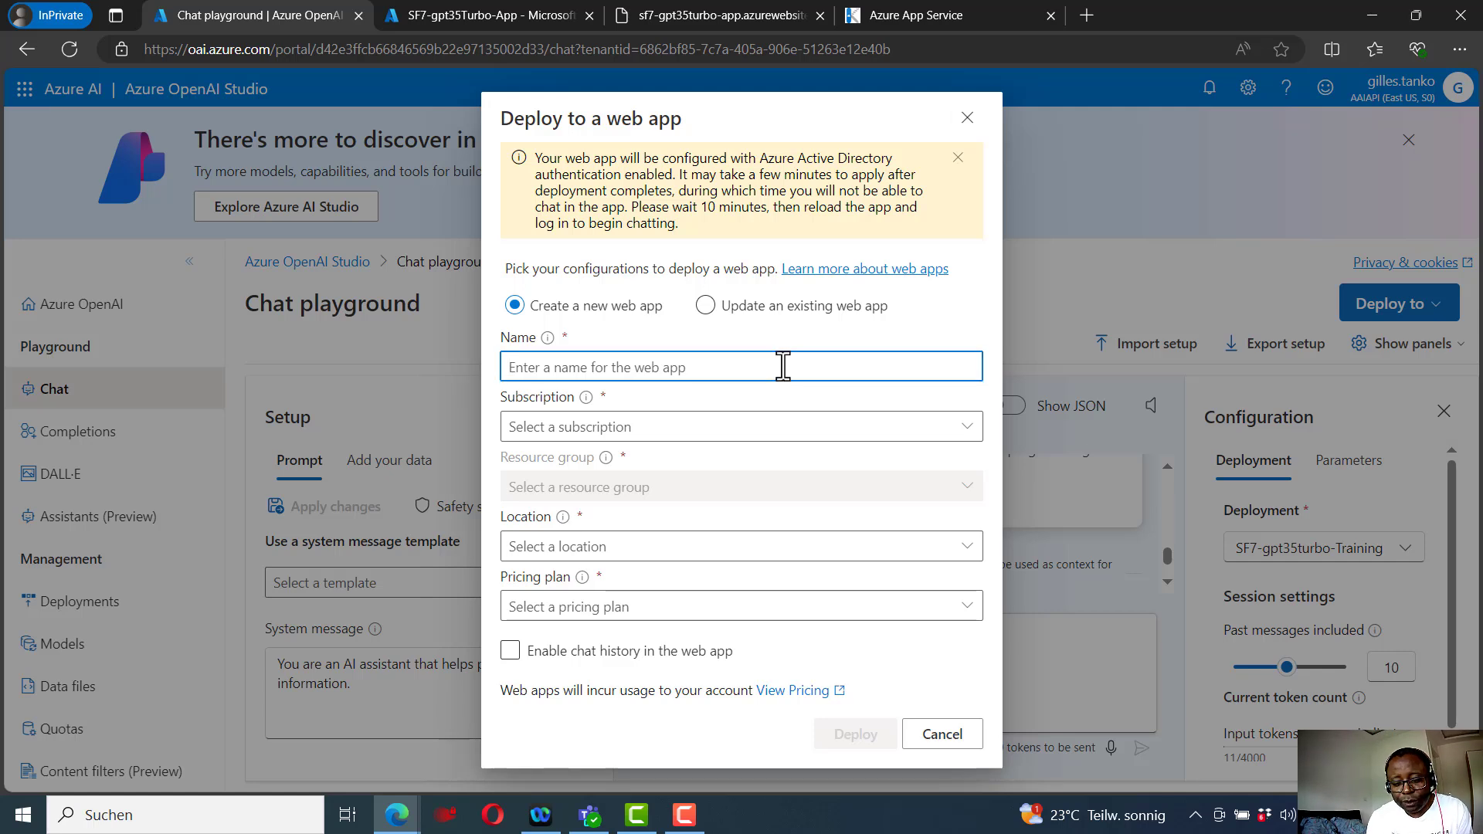
text(sf7gtpGTA)
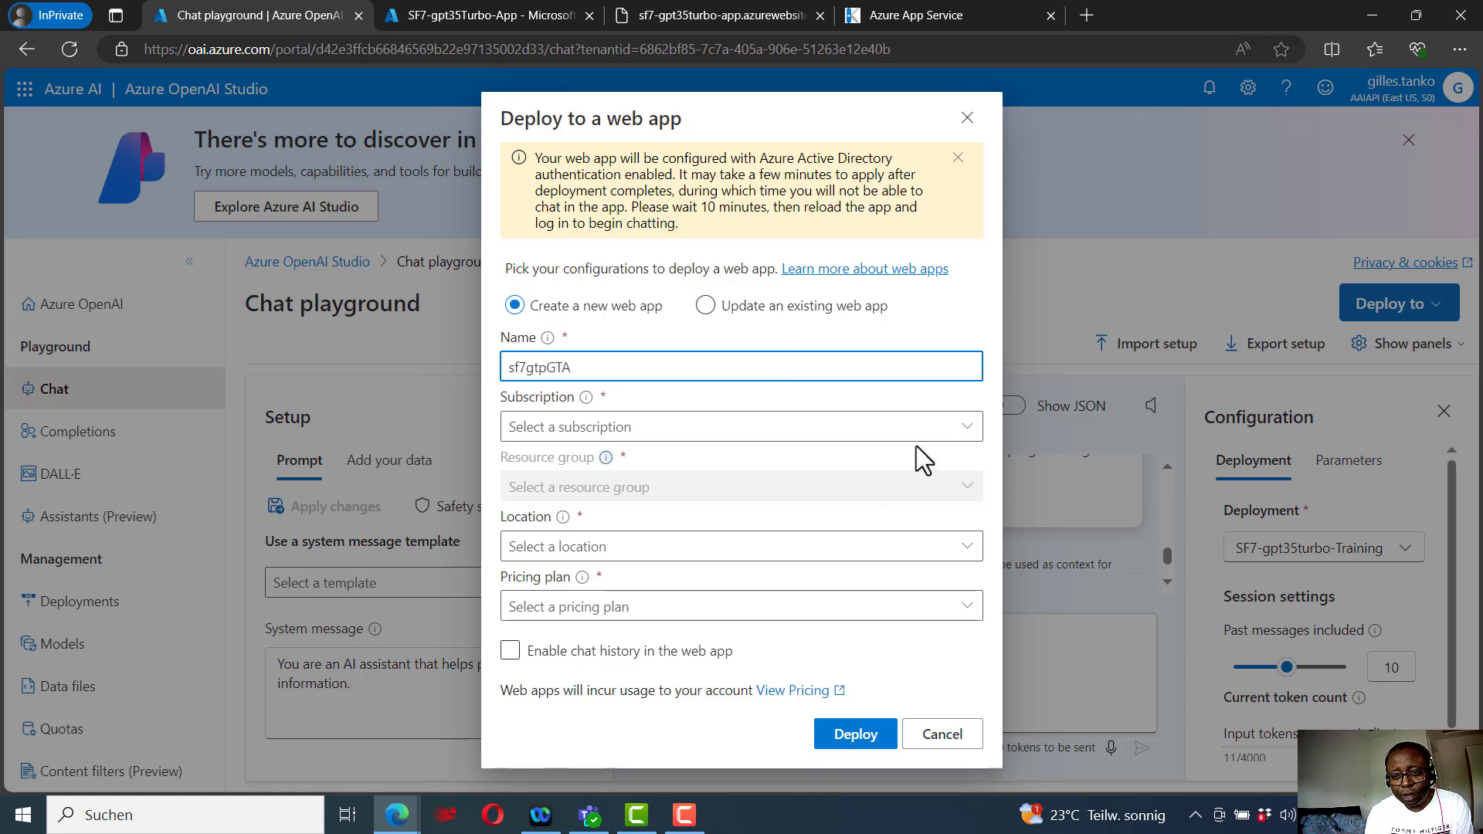
click(966, 429)
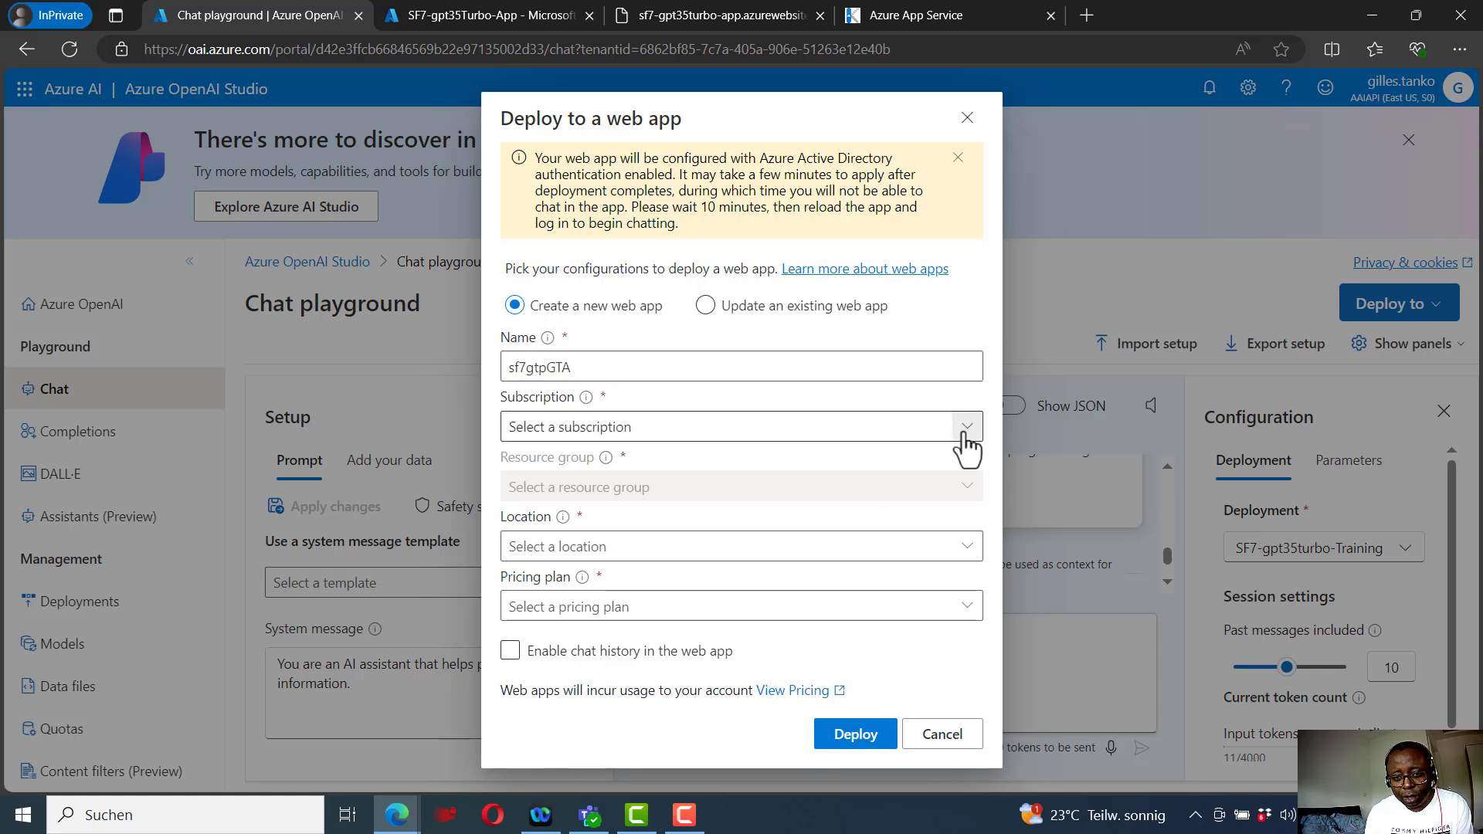
click(772, 472)
click(956, 494)
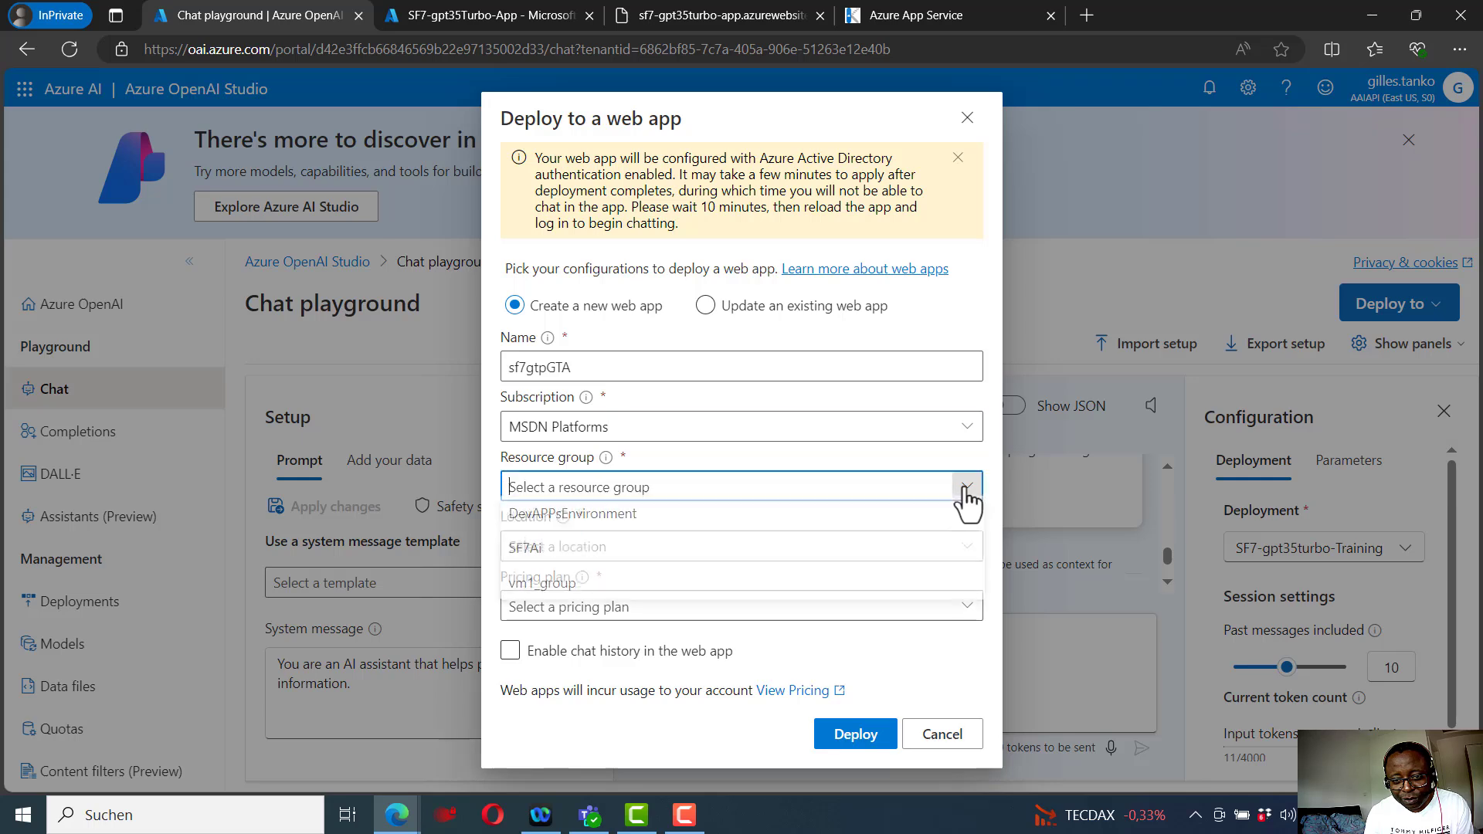
click(704, 550)
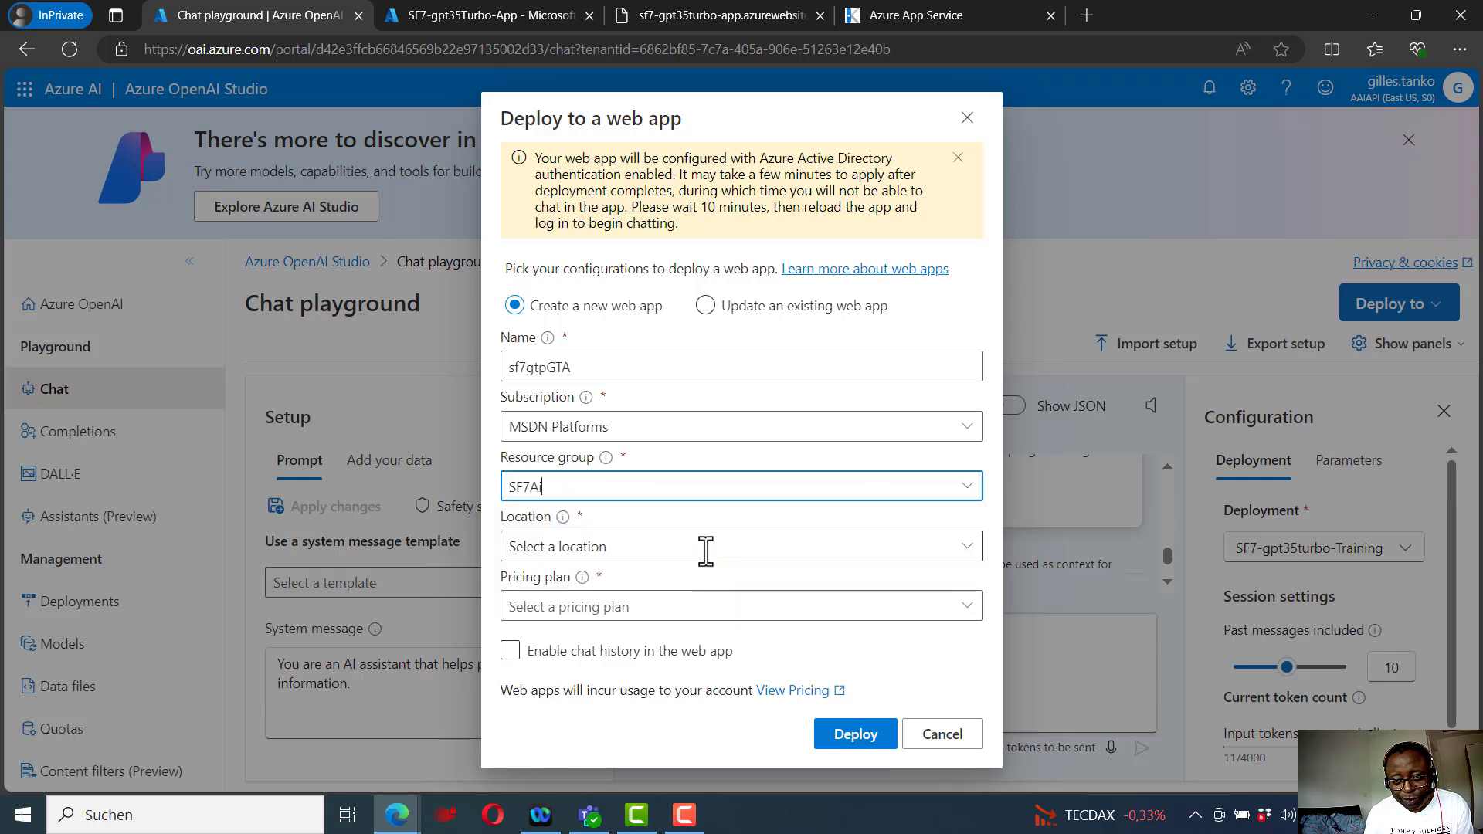
click(970, 550)
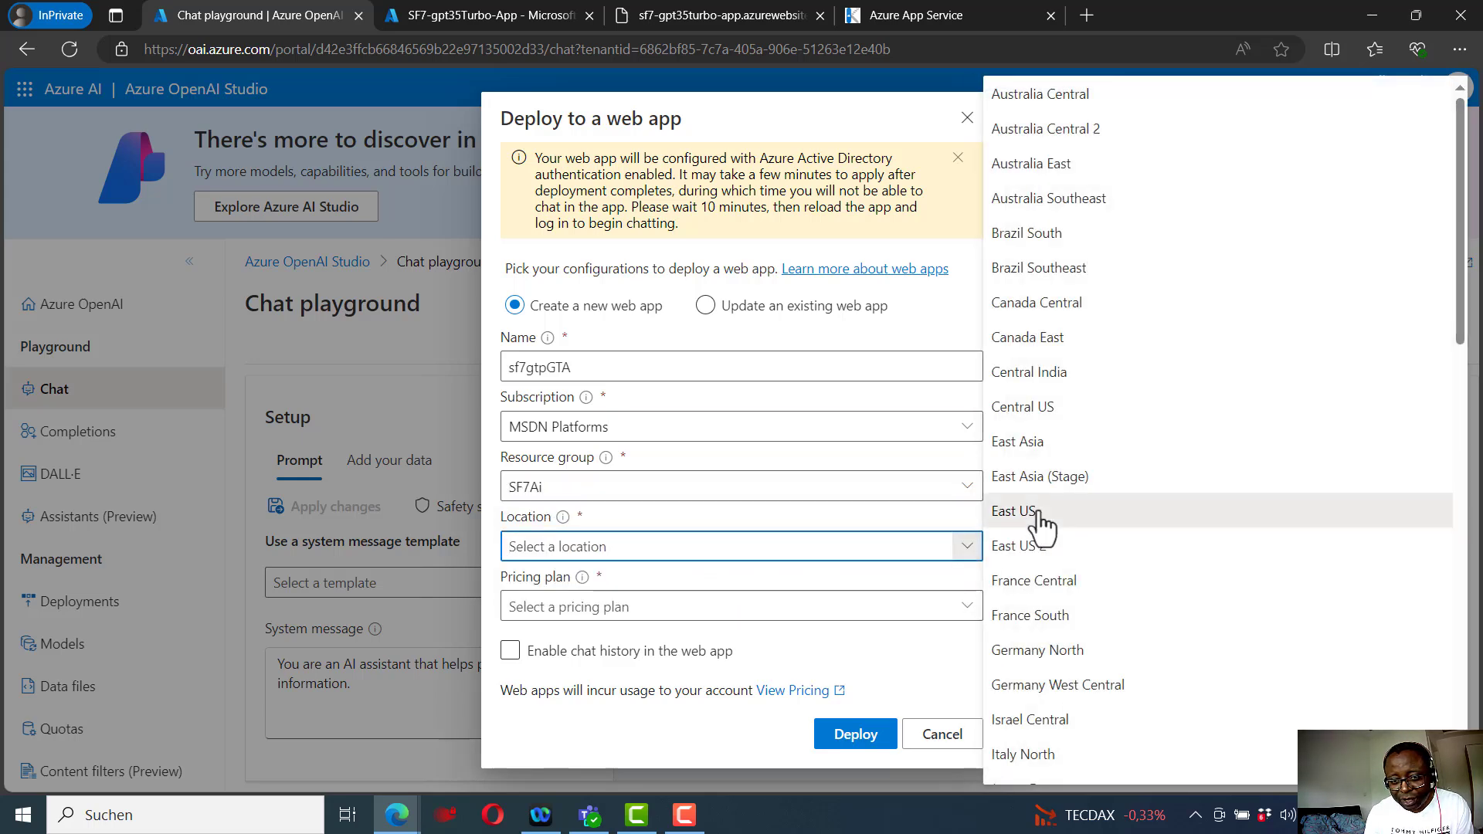
click(1031, 513)
click(966, 611)
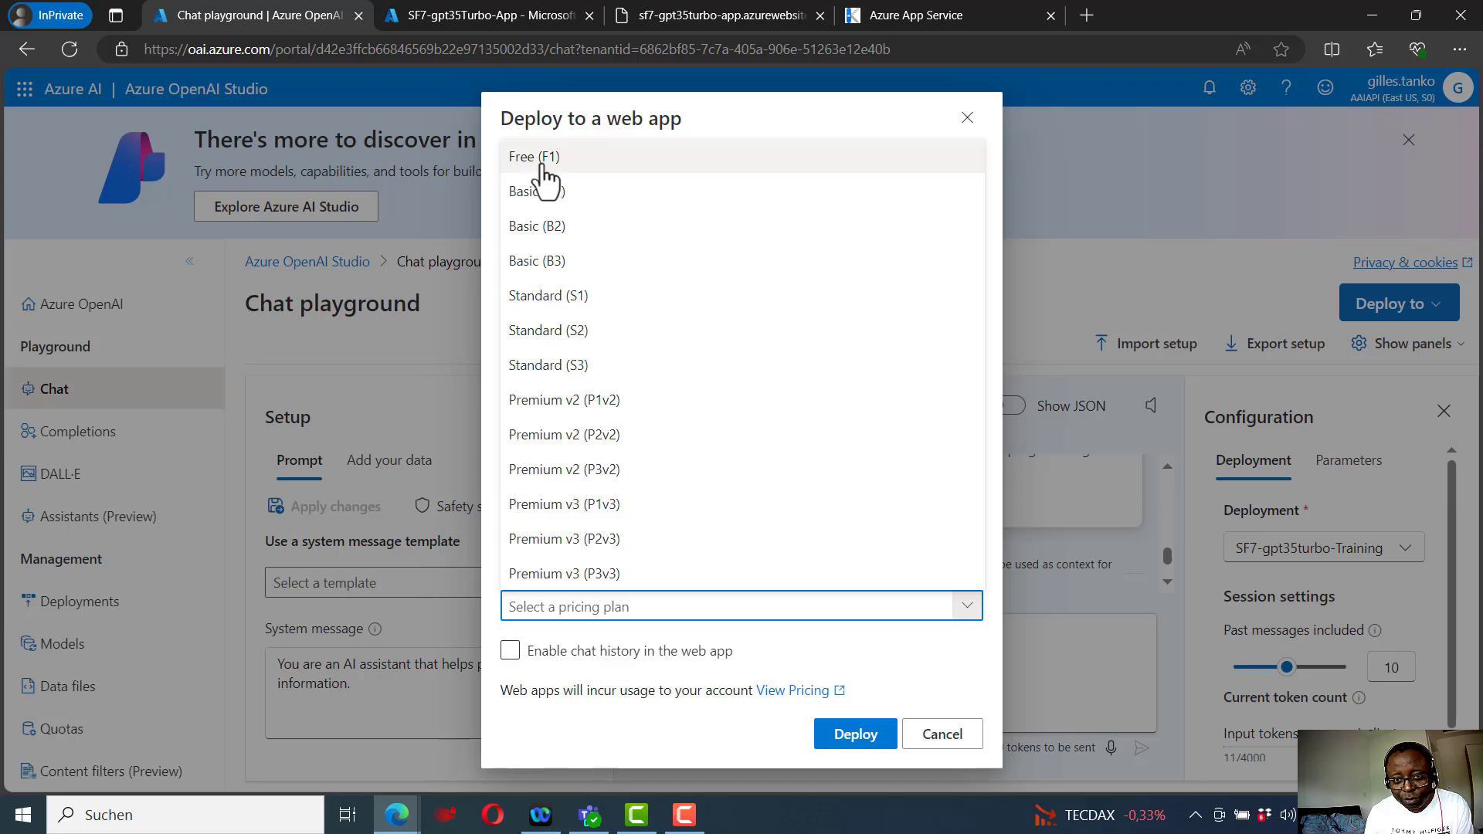
click(585, 193)
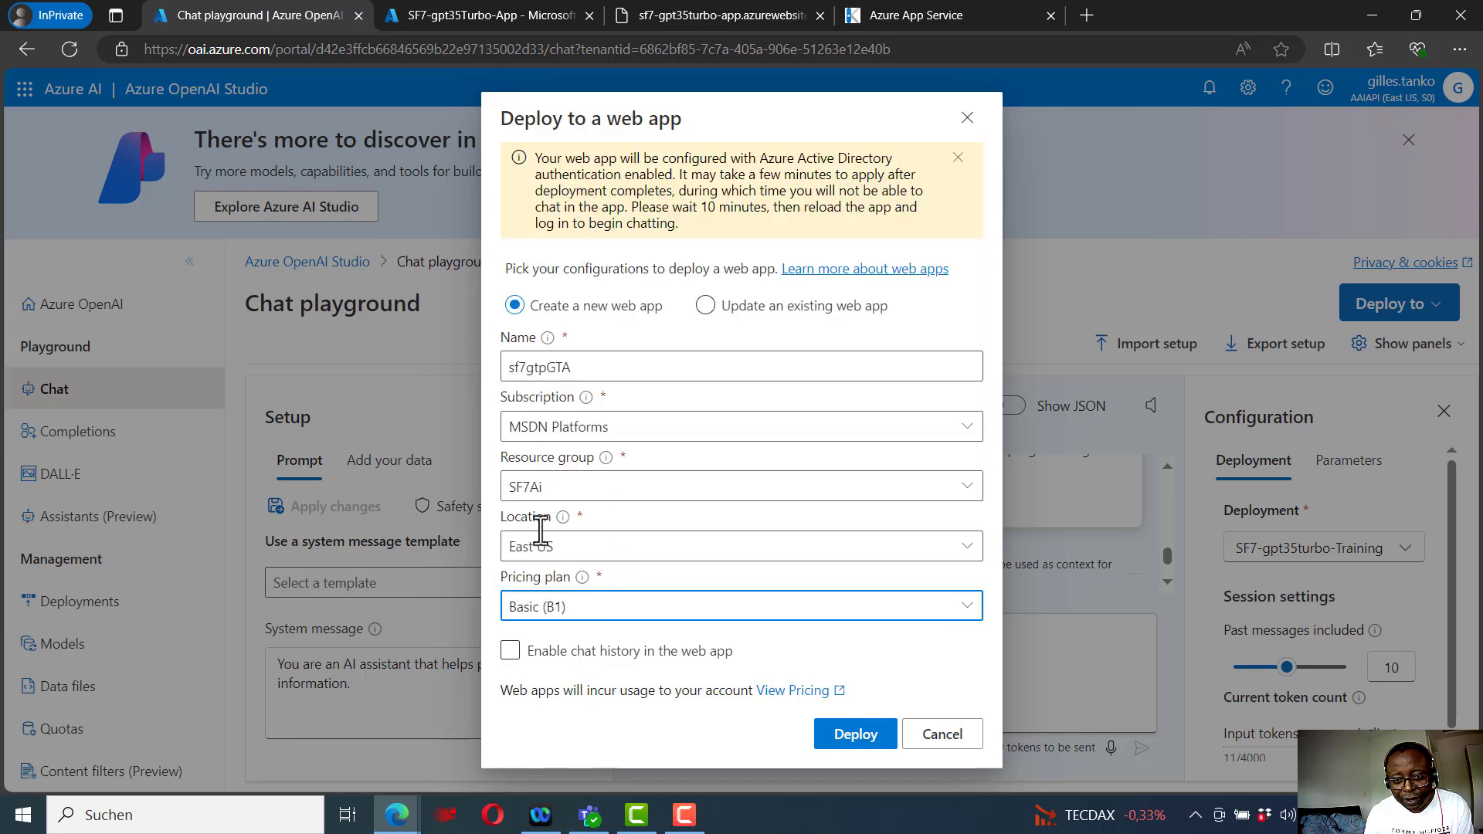
Deploy the sf7gtpGTA web app without chat history and check the notifications for its status.
click(859, 740)
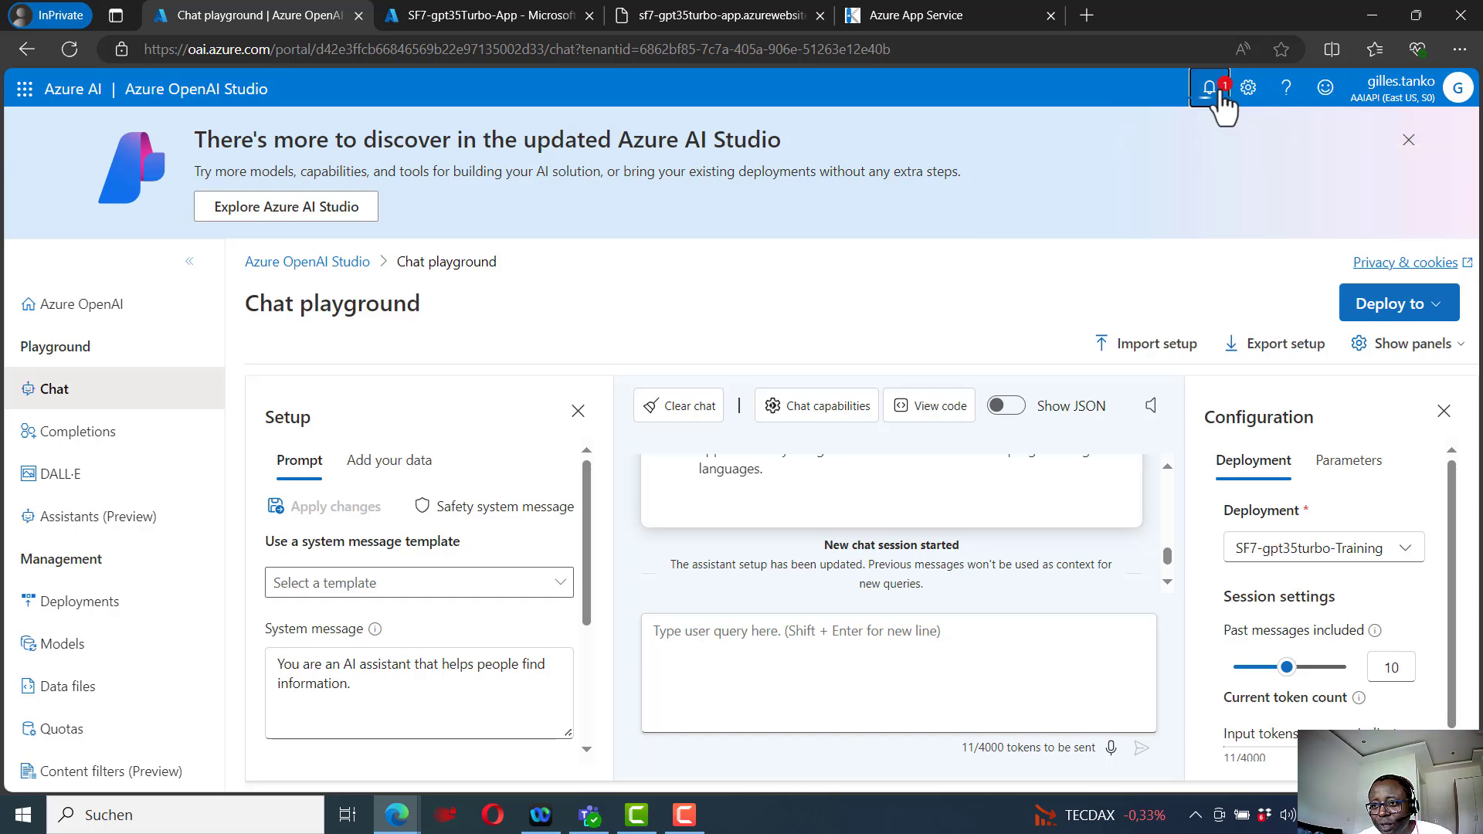
click(1215, 89)
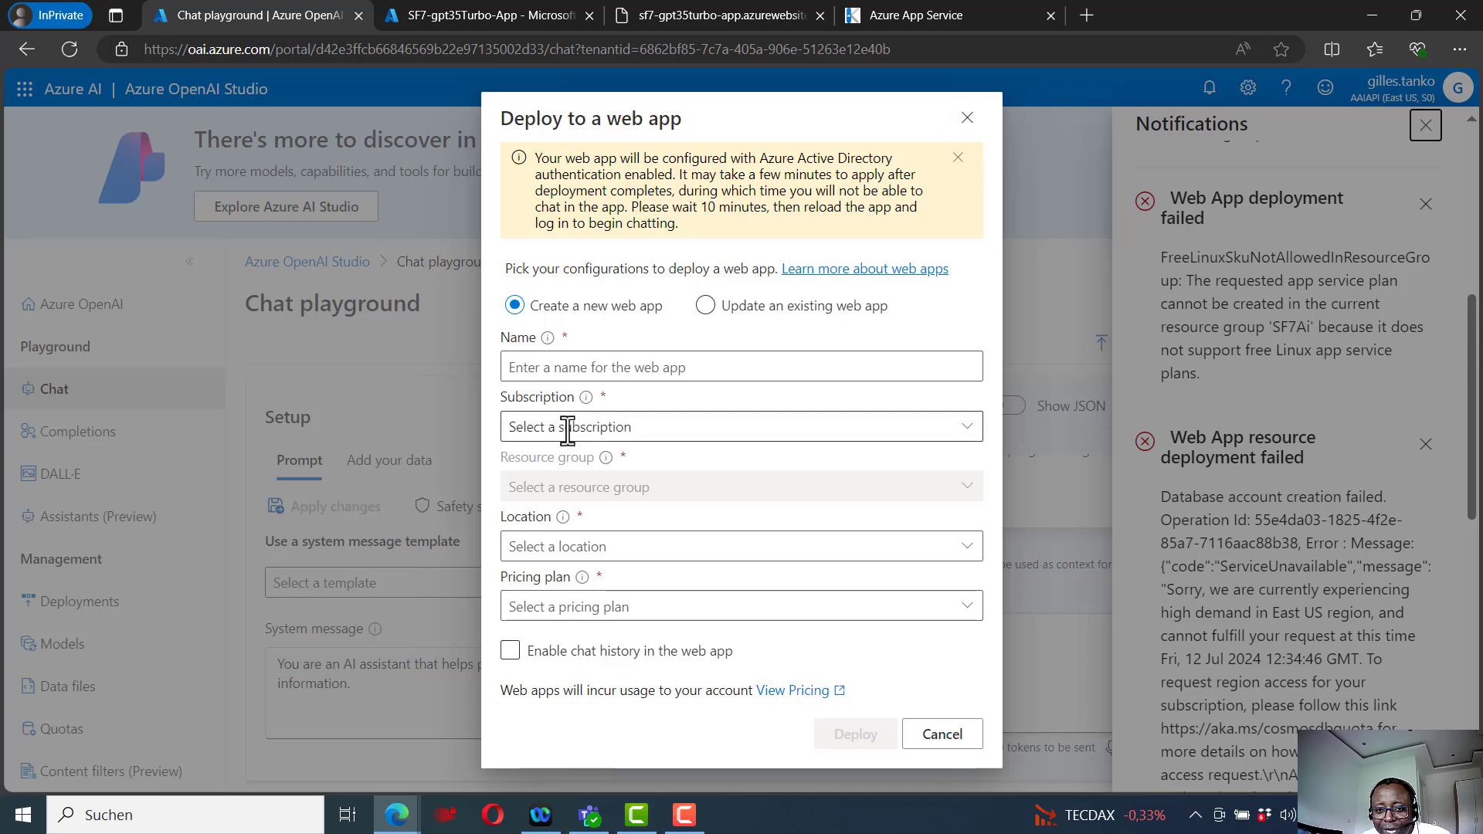
click(966, 429)
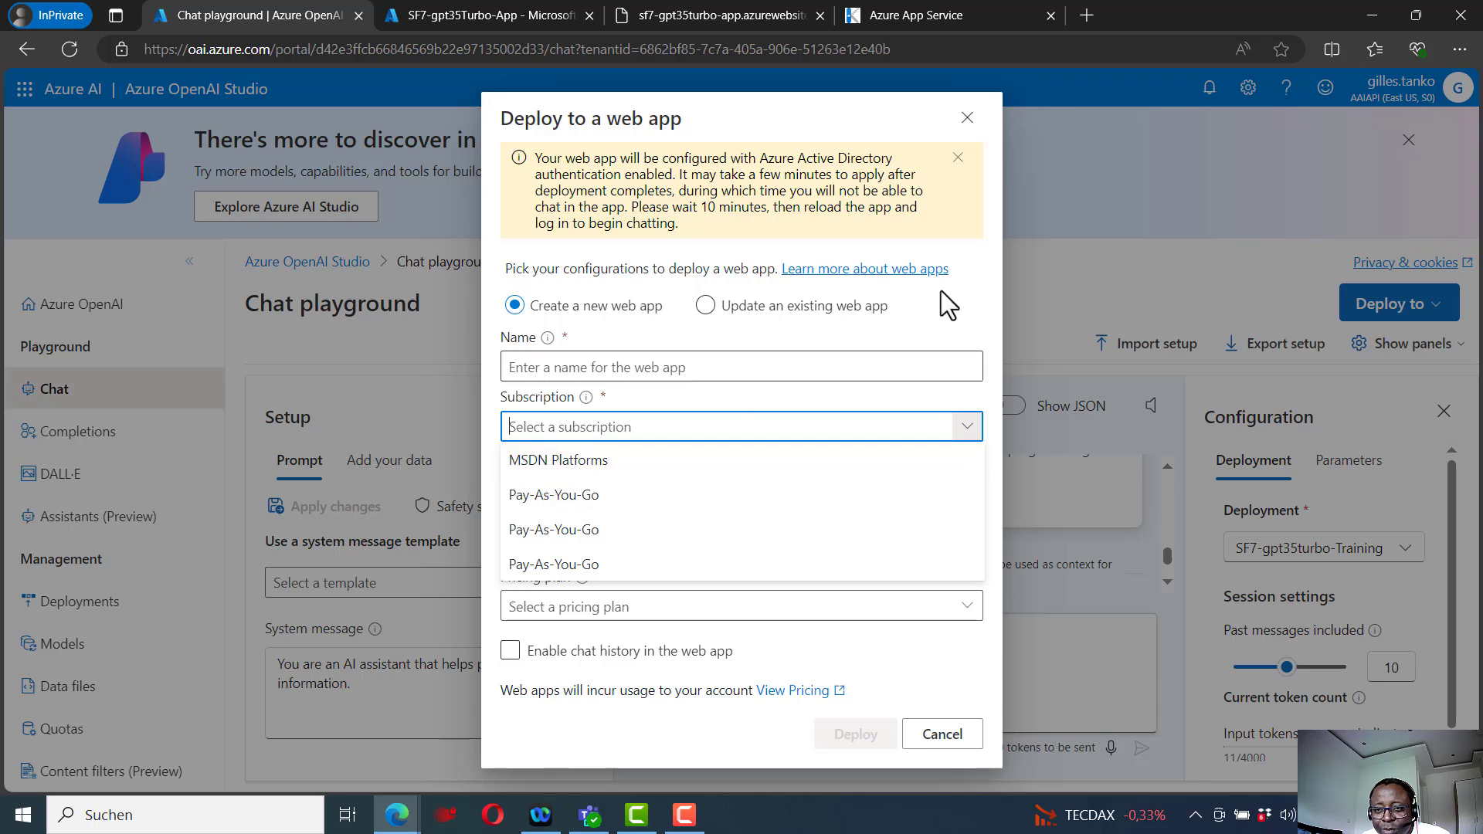
click(874, 110)
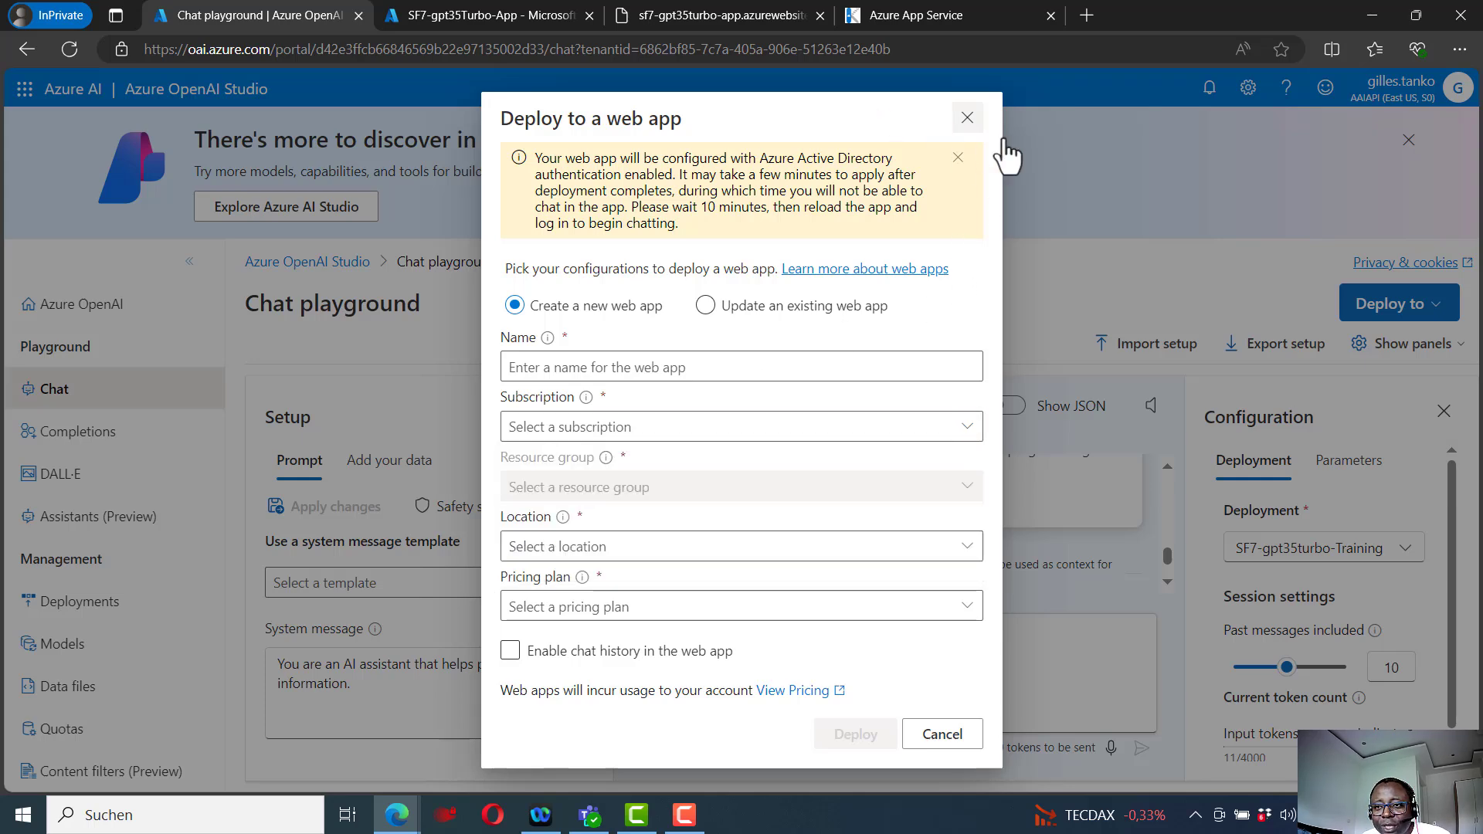
click(967, 117)
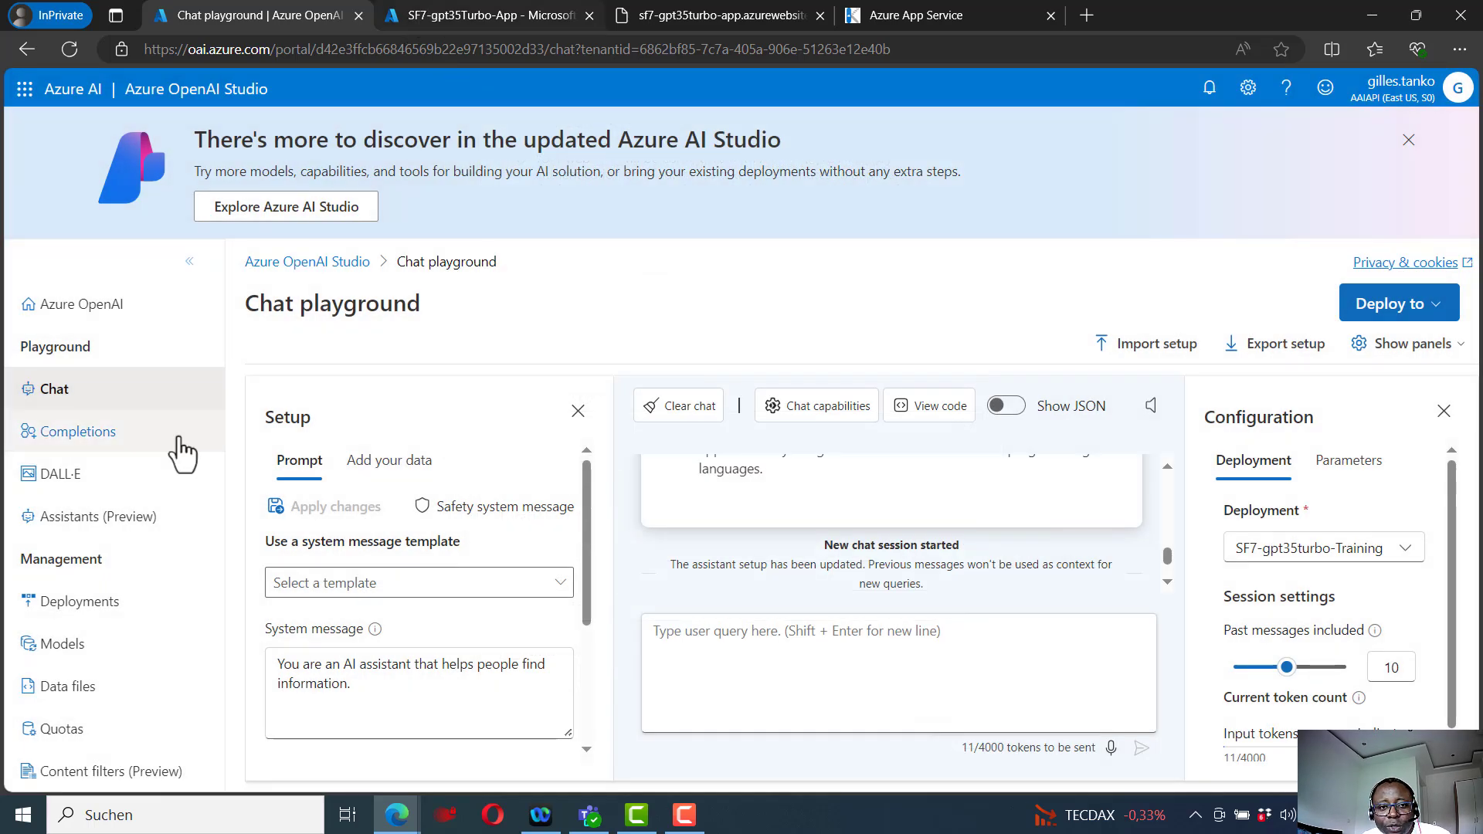
Switch to the Azure portal, list the App Services and open the overview of the SF7-gpt35Turbo-App web app.
click(527, 12)
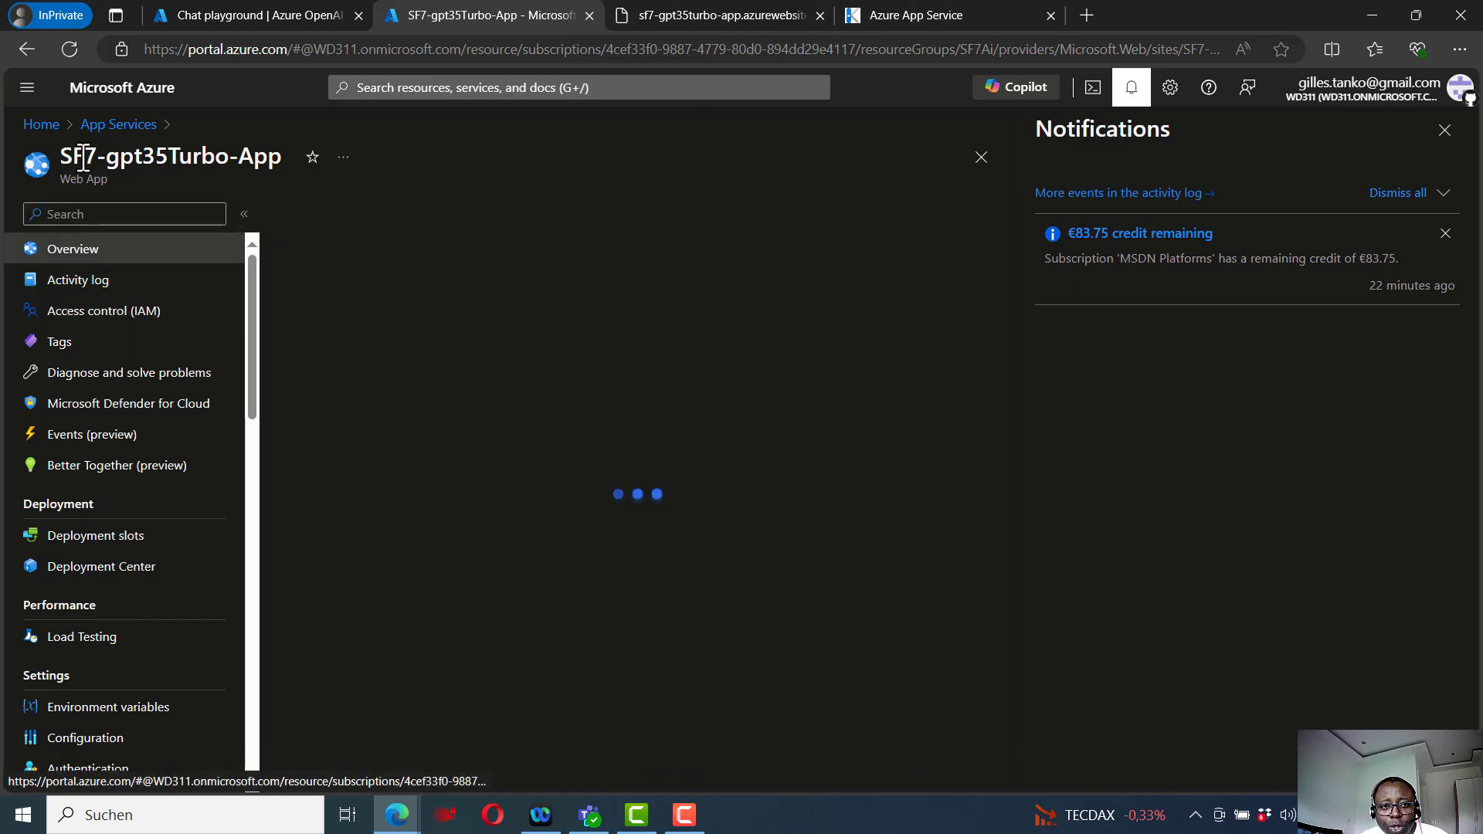
click(115, 124)
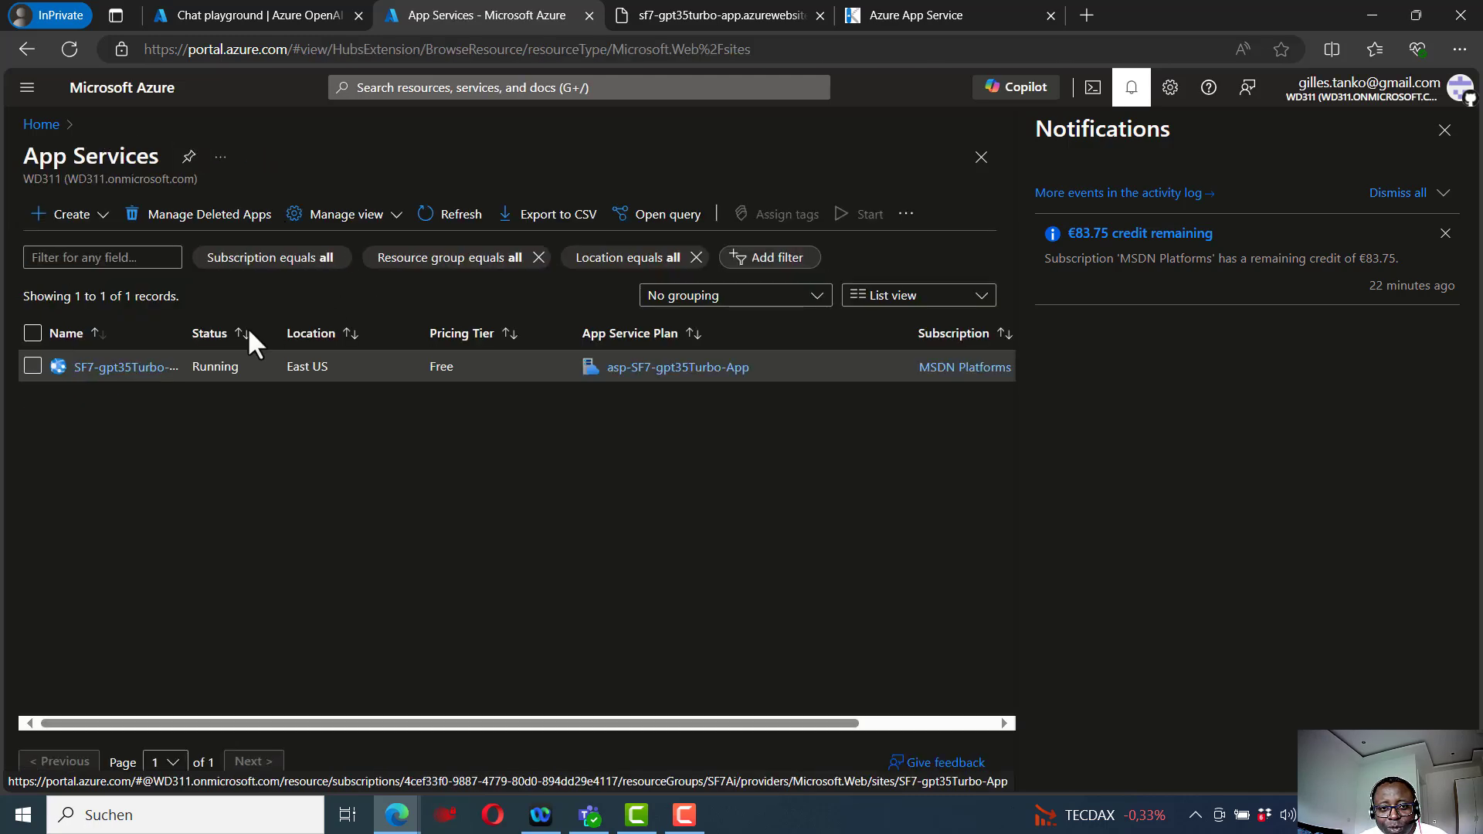
click(112, 368)
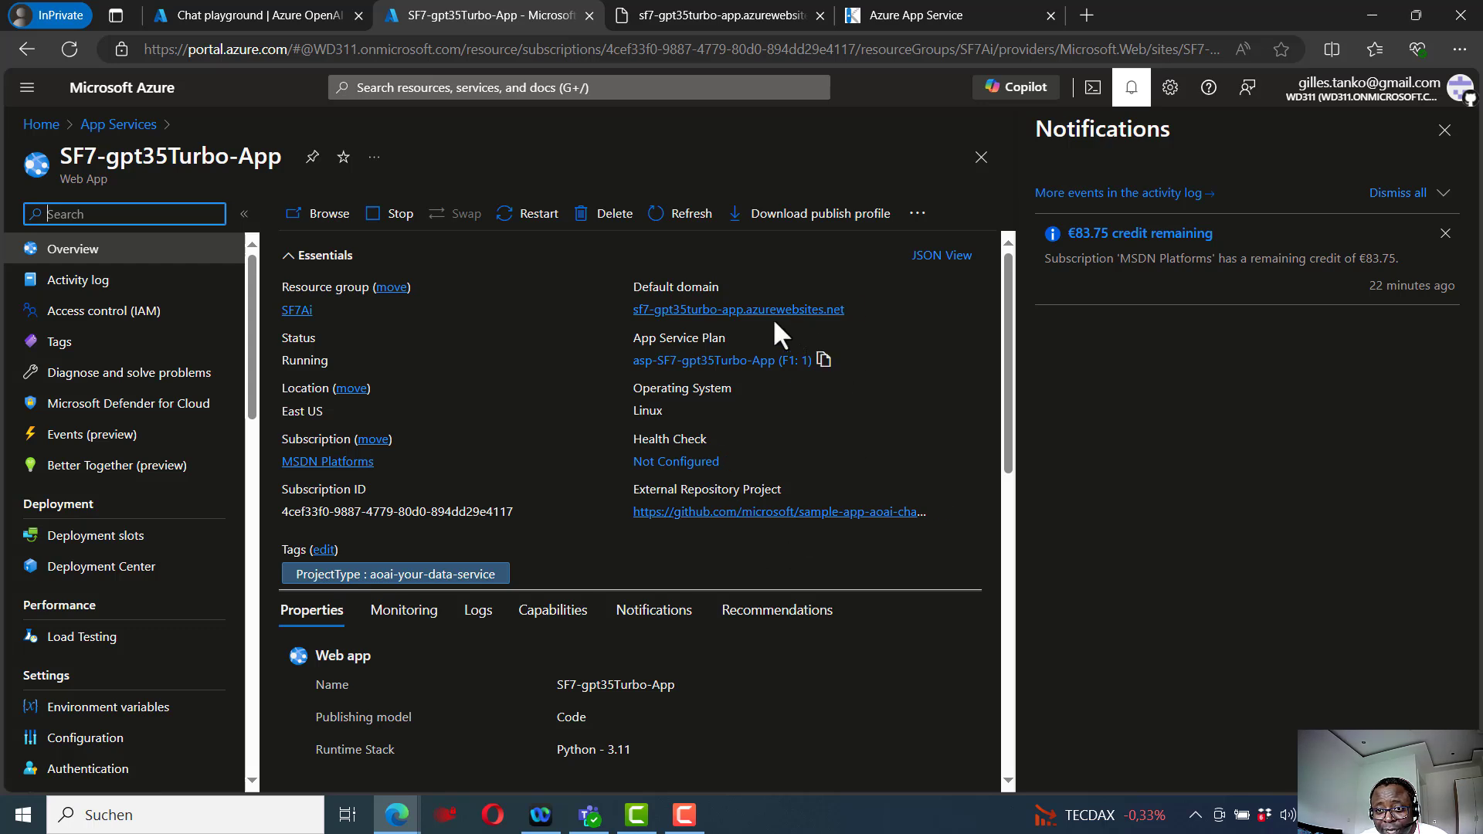
Copy the default domain of SF7-gpt35Turbo-App and open it in a new browser tab to test the web app.
click(856, 309)
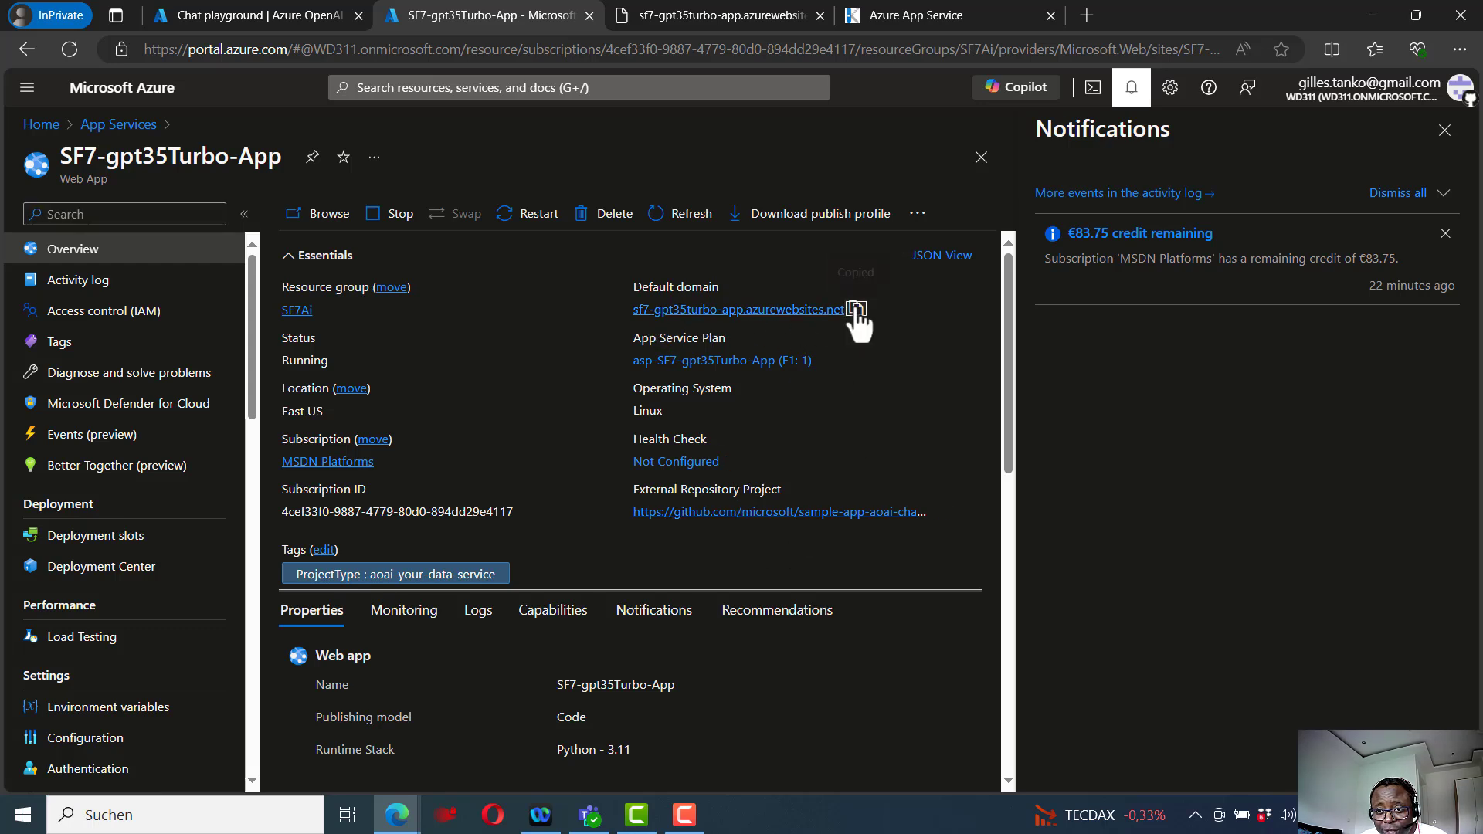
click(1088, 15)
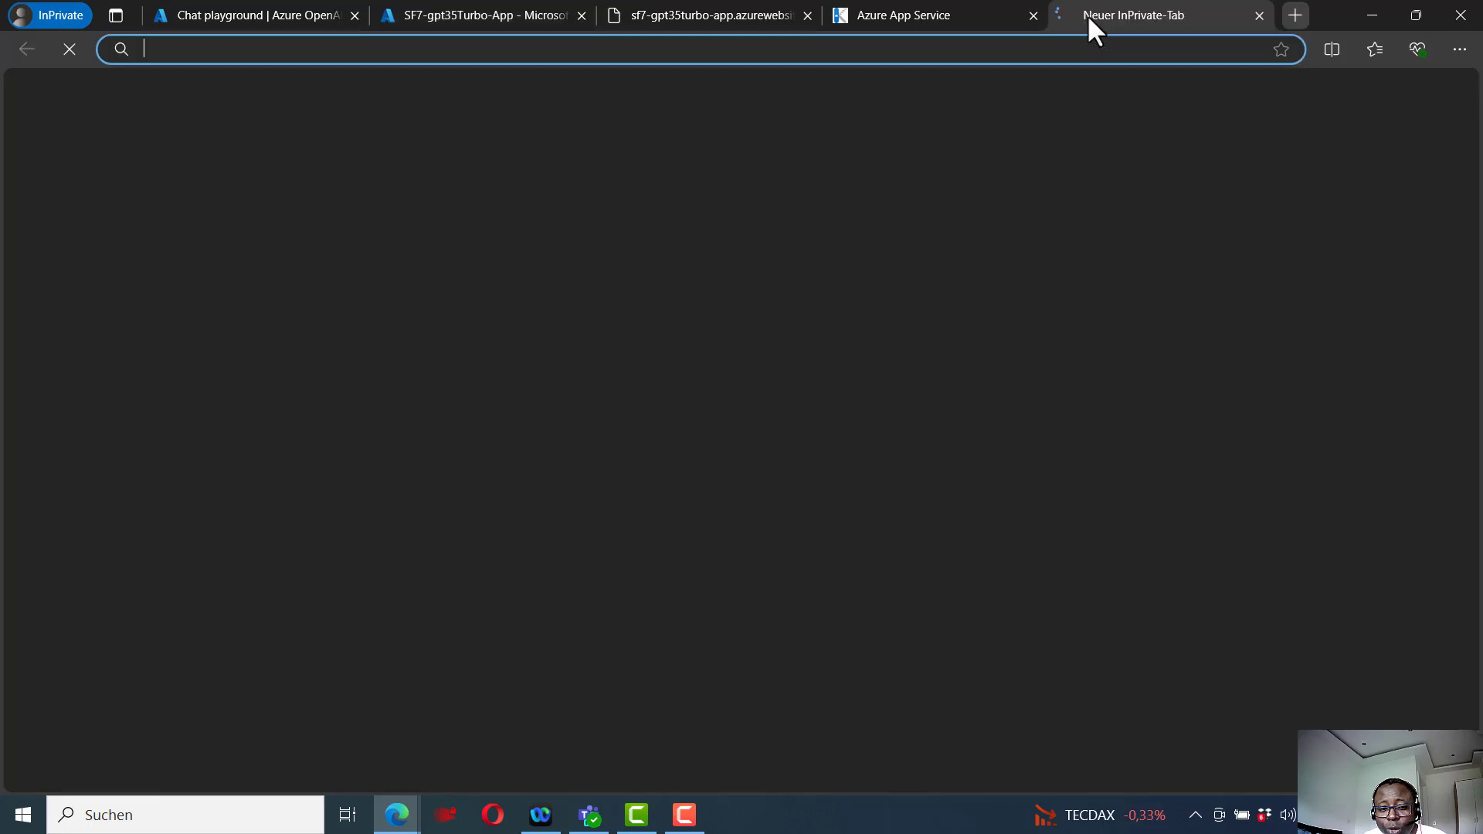
key(ctrl+v)
key(Return)
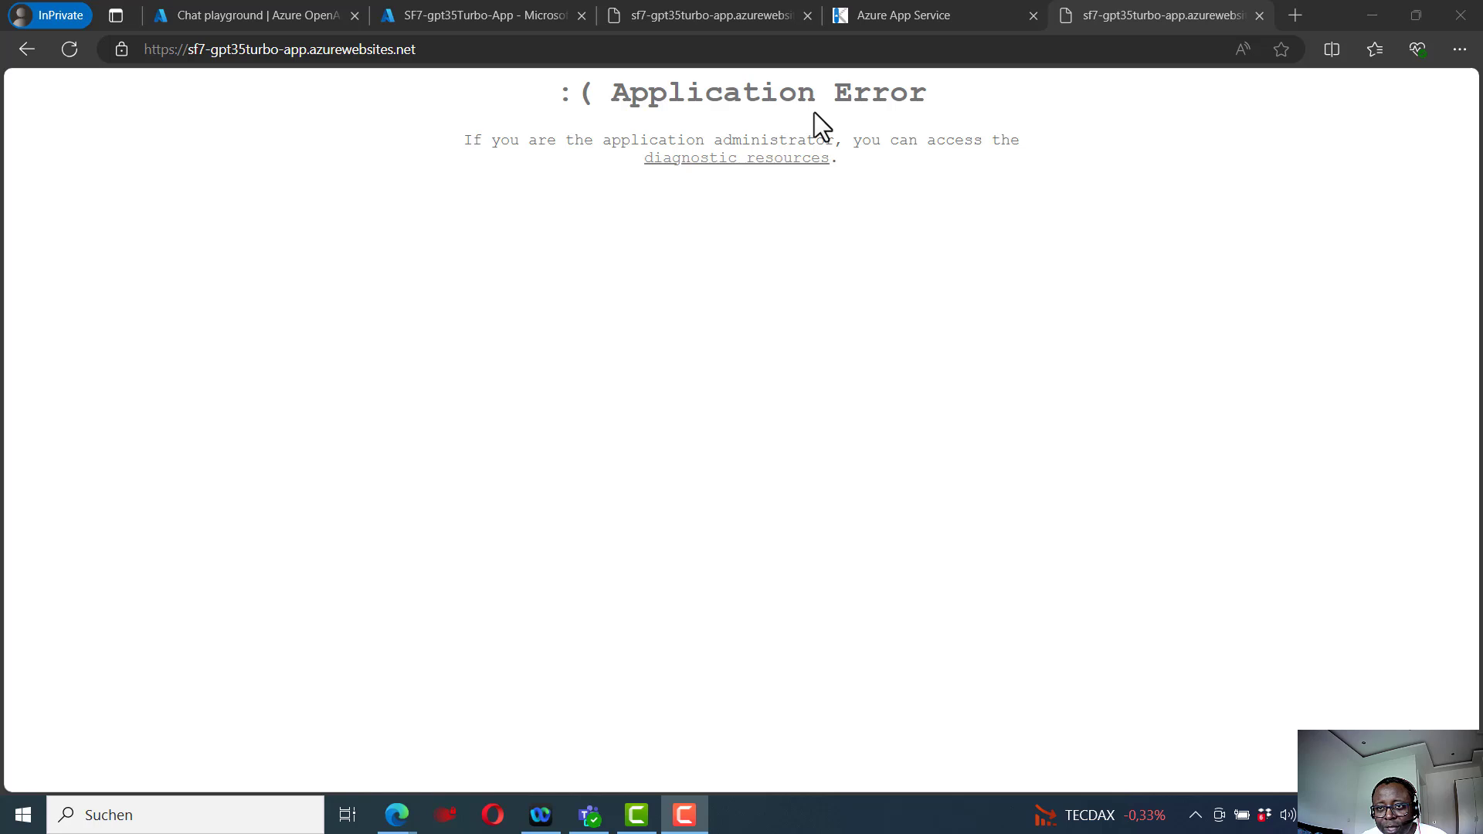
Copy the External Repository Project URL from the SF7-gpt35Turbo-App overview and open the GitHub repository in a new browser tab.
click(478, 3)
click(478, 14)
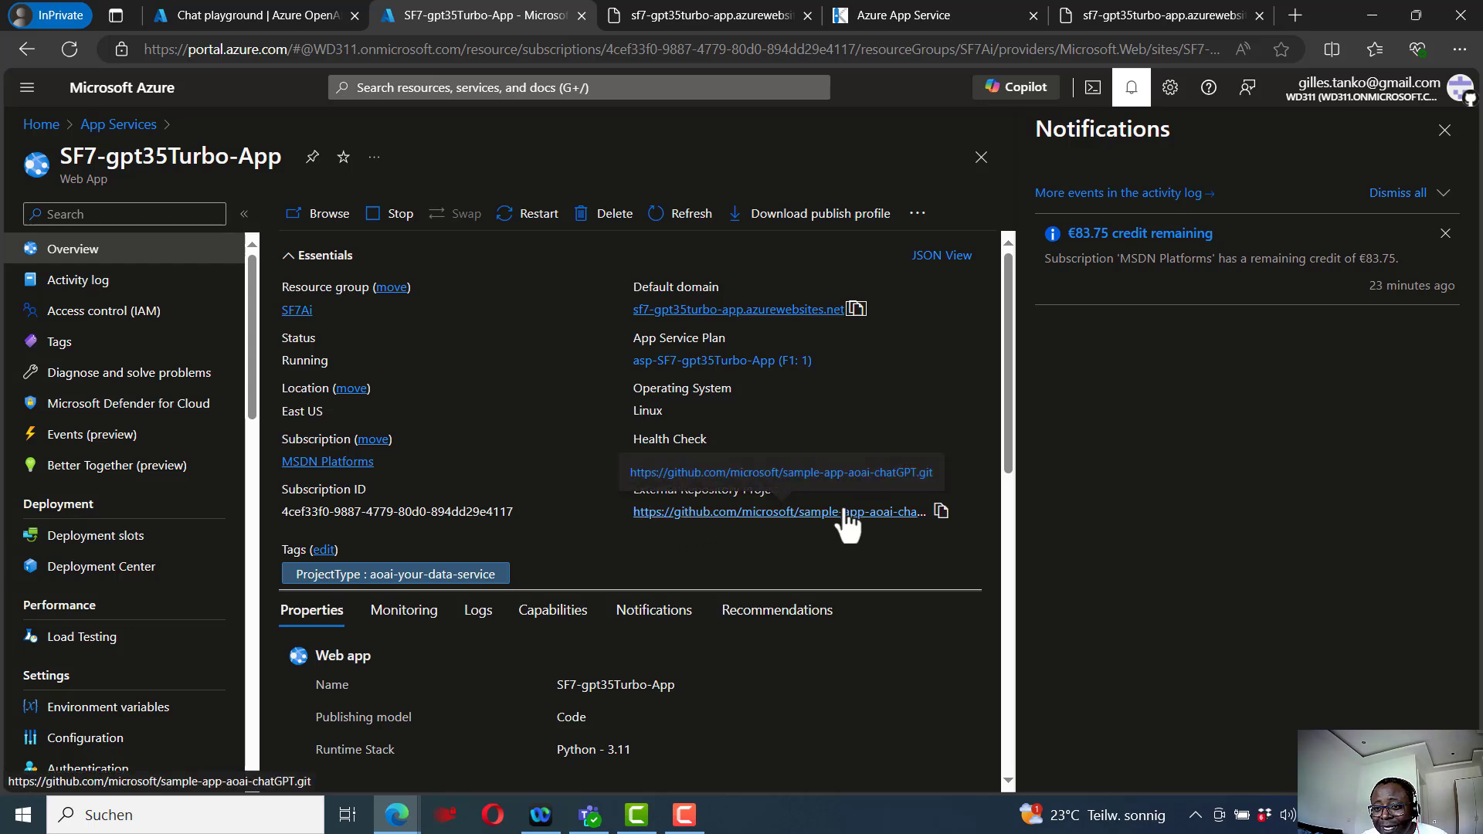
click(941, 512)
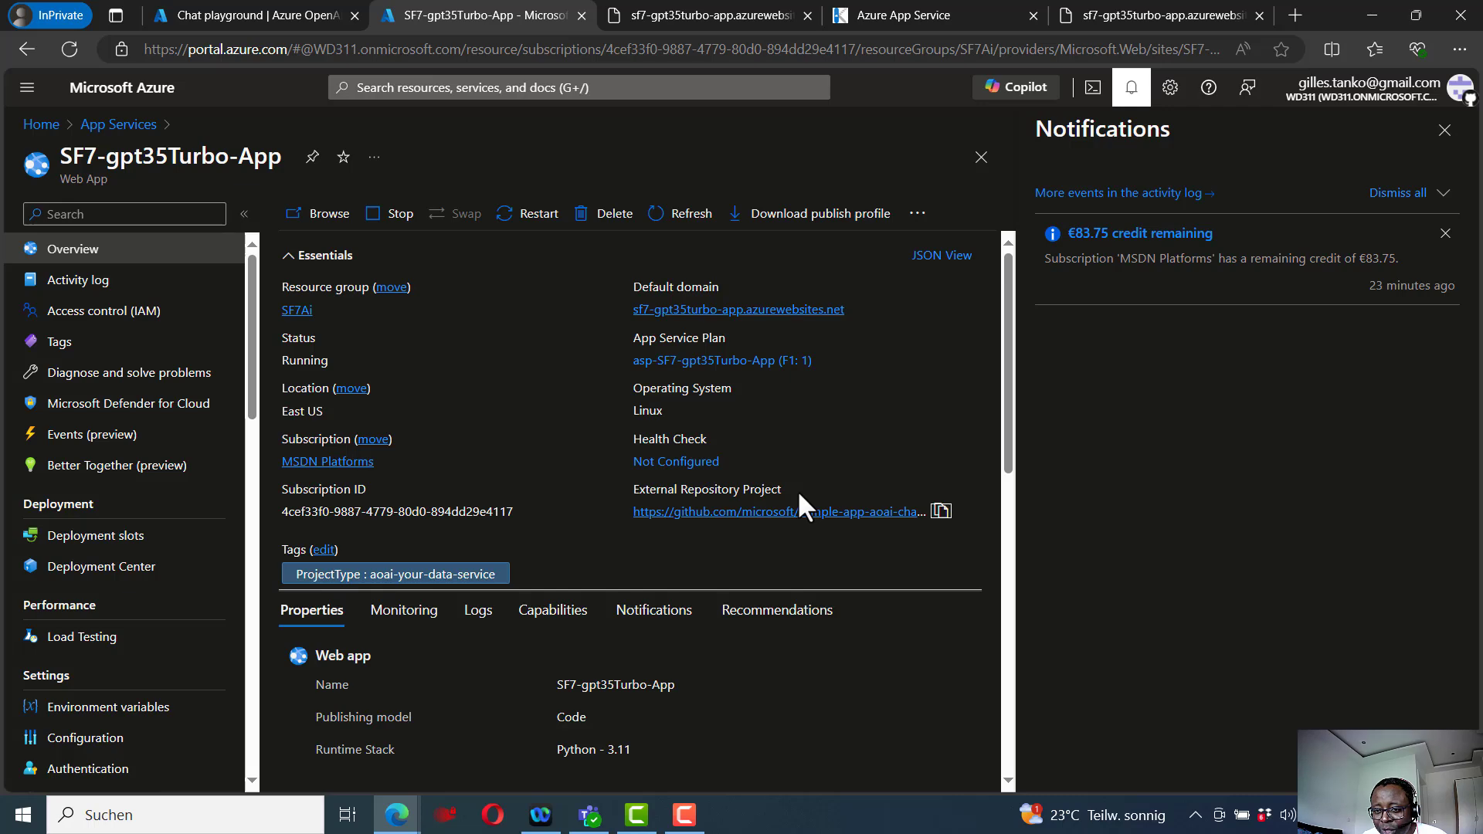
click(1296, 10)
key(ctrl+v)
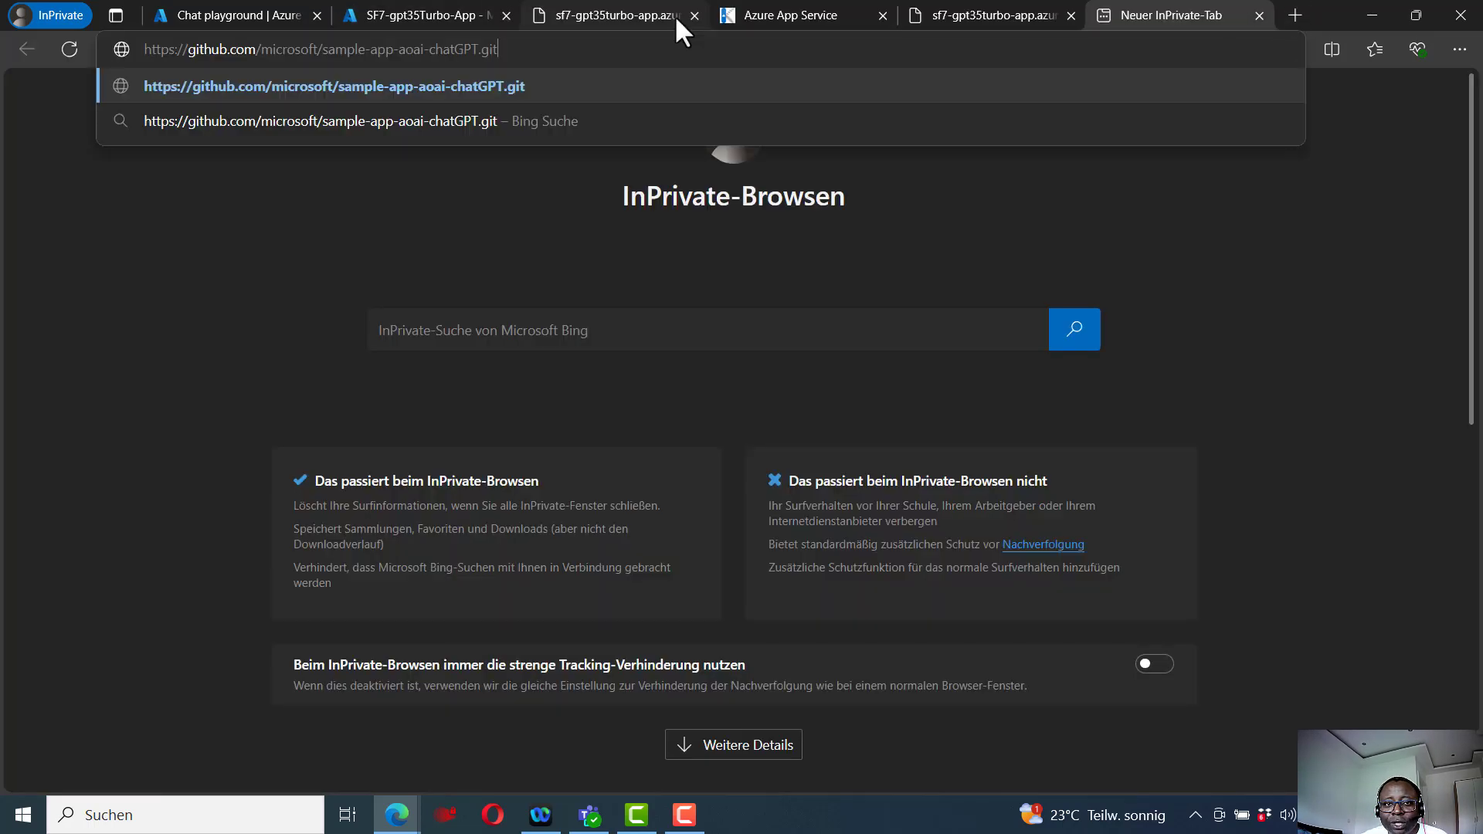
key(Return)
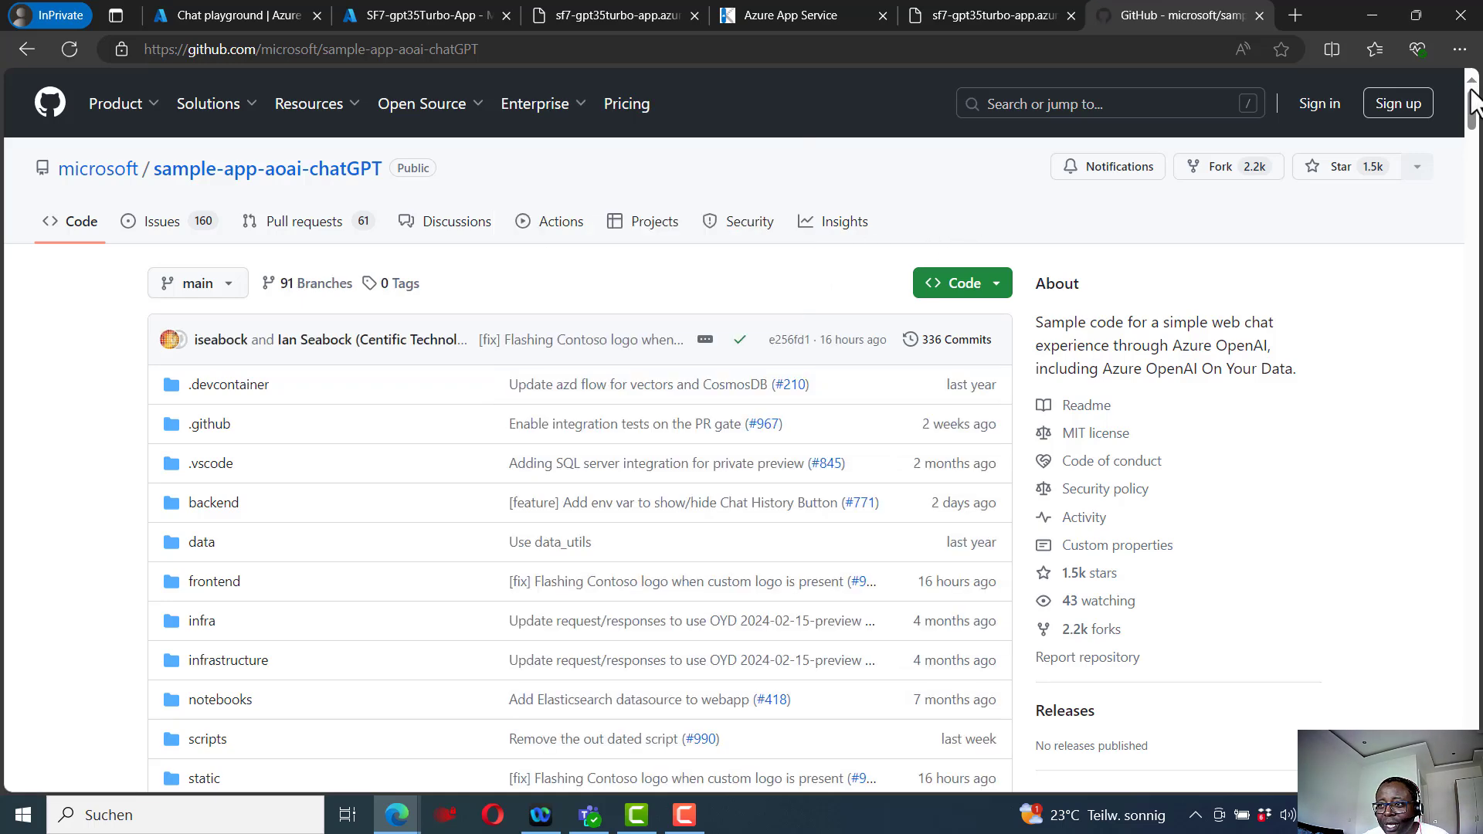
Examine the files and the list of branches in the sample-app-aoai-chatGPT repository, keeping the main branch selected.
drag(1470, 104, 1470, 115)
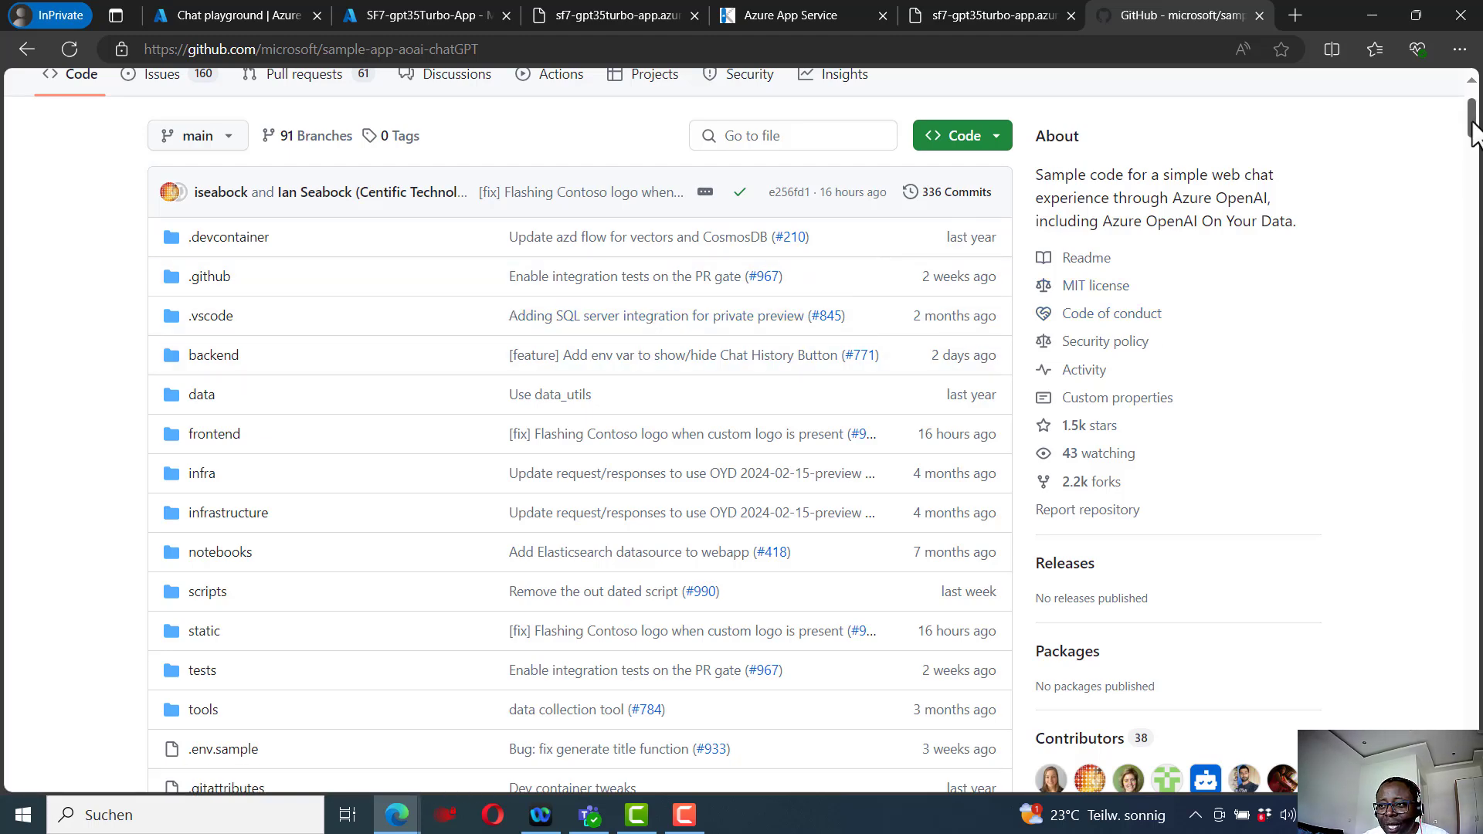
mouse_move(1472, 132)
mouse_down()
mouse_move(1472, 117)
mouse_move(1472, 136)
mouse_up()
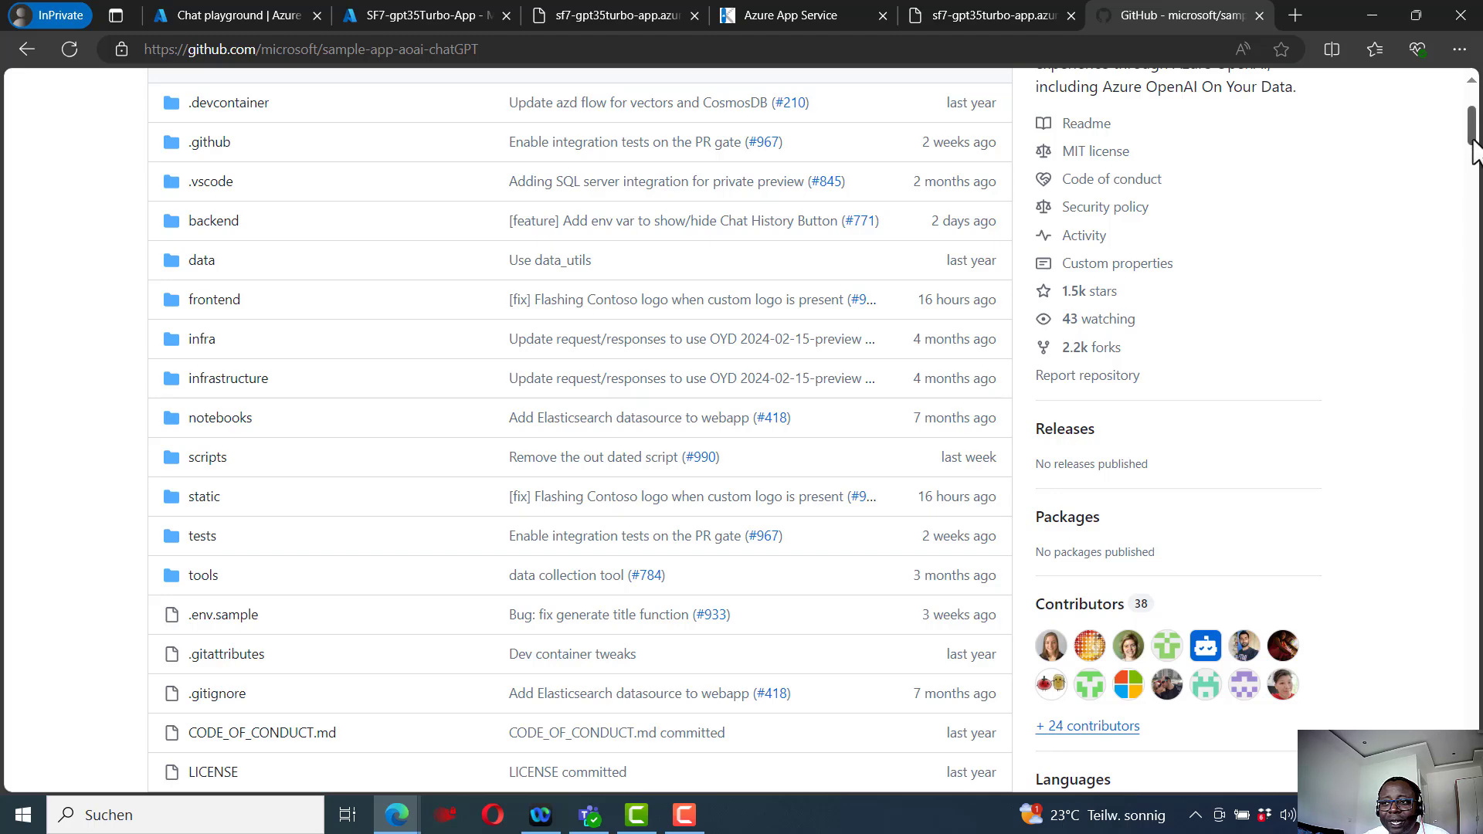
drag(1475, 143, 1473, 108)
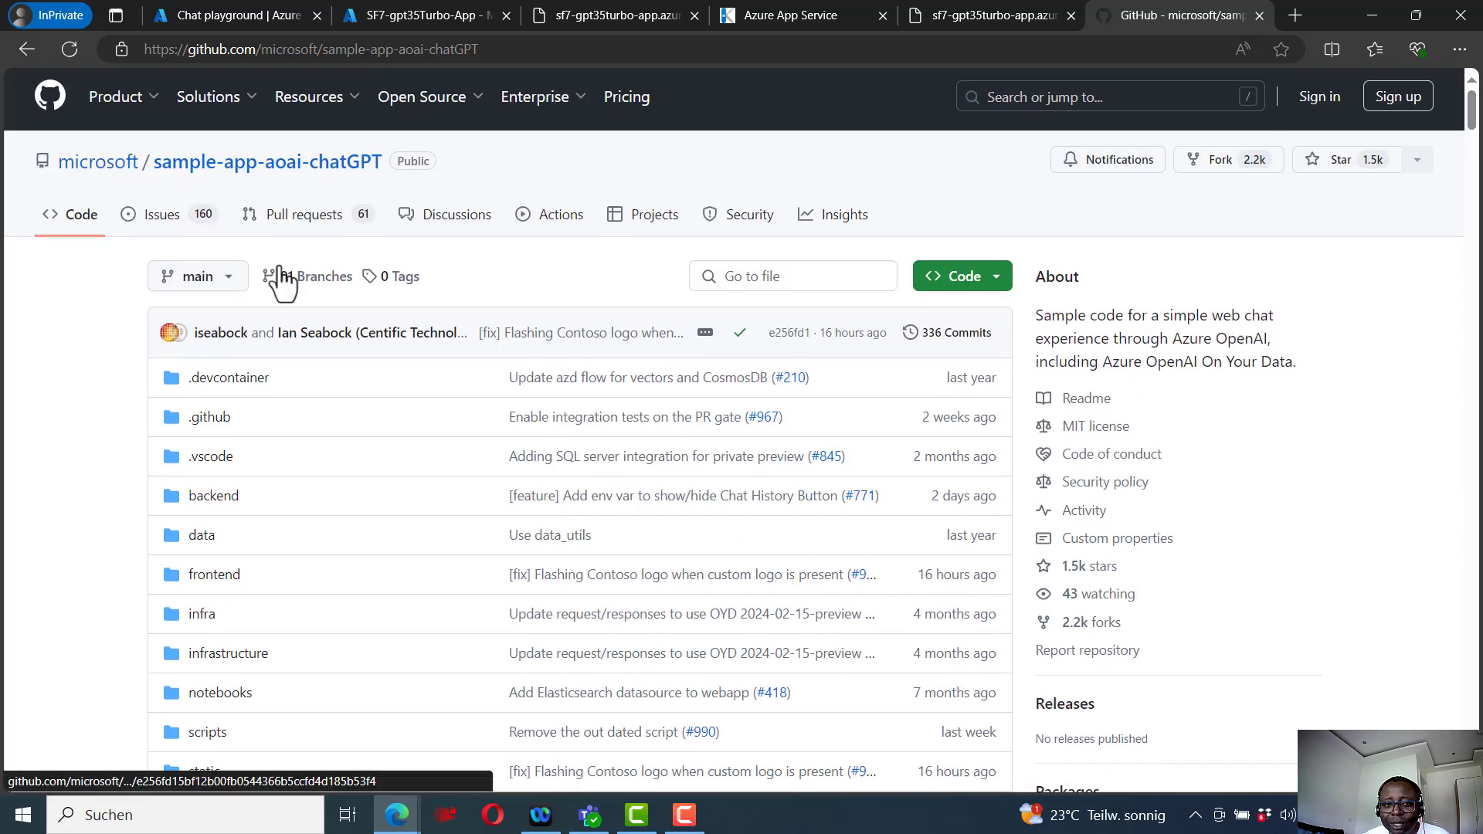
click(223, 288)
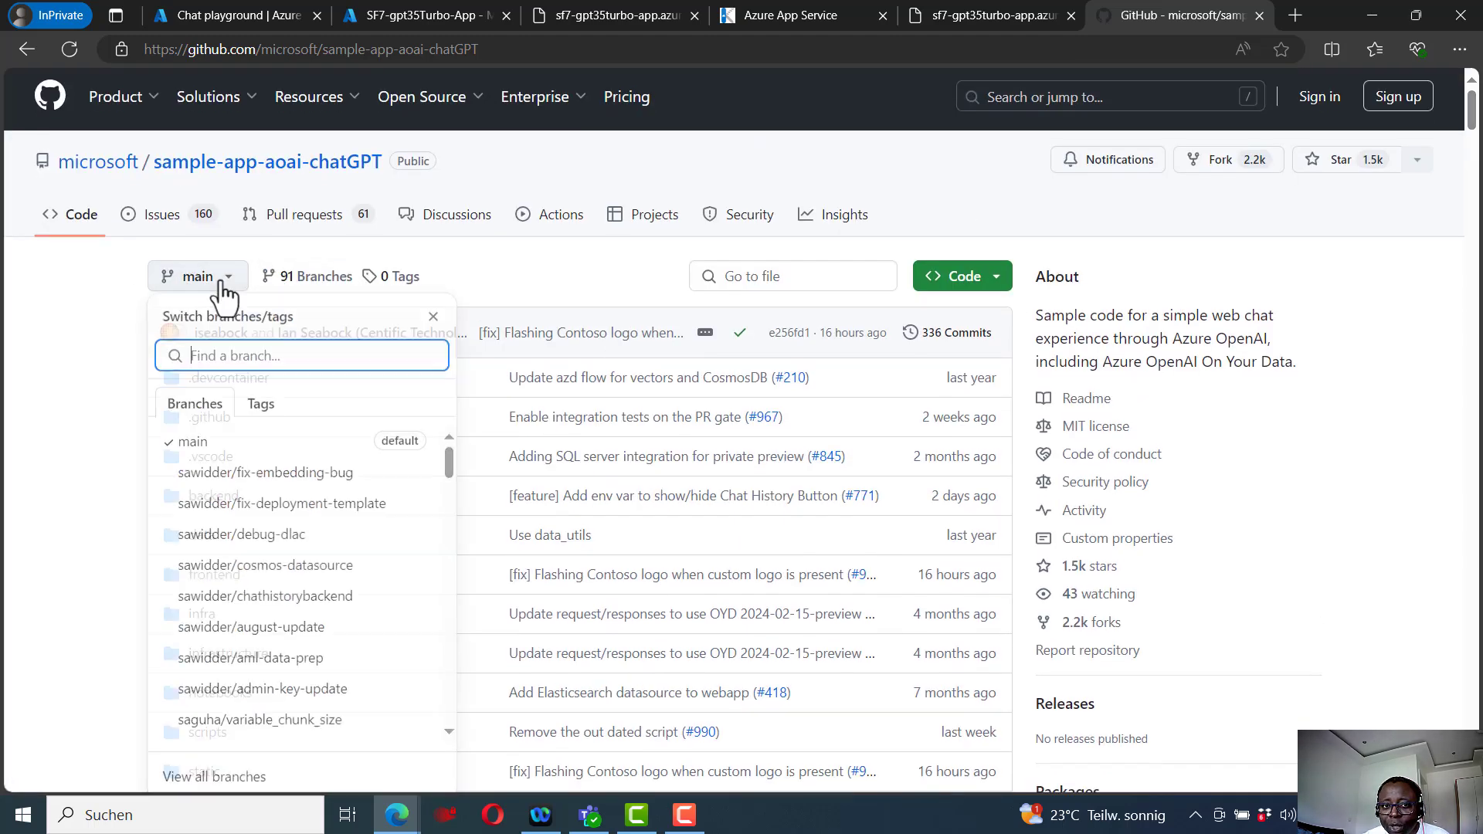
click(54, 361)
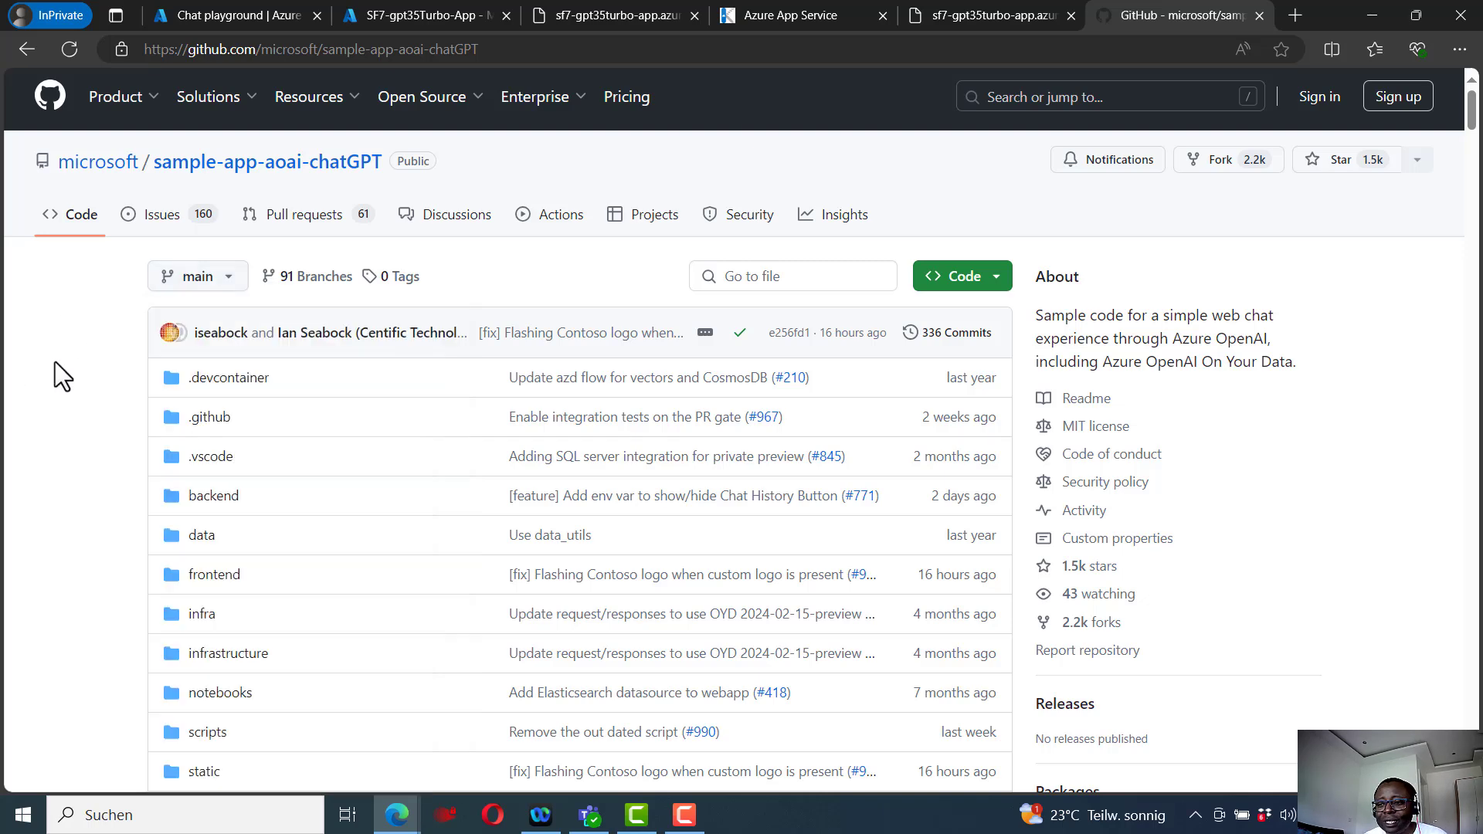